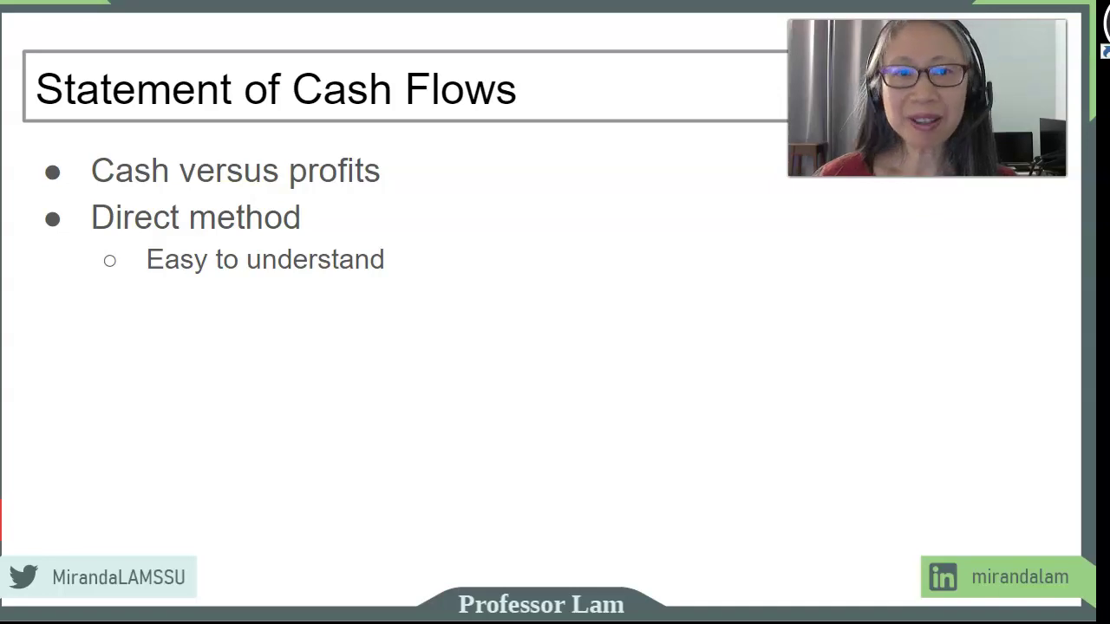
pyautogui.click(355, 478)
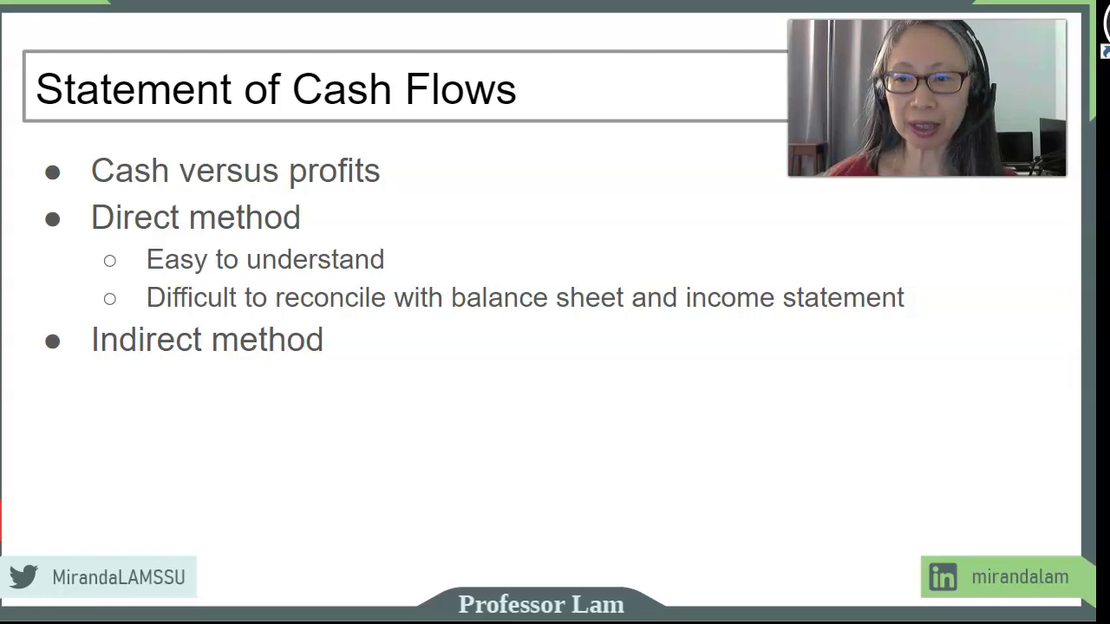
pyautogui.press('Right')
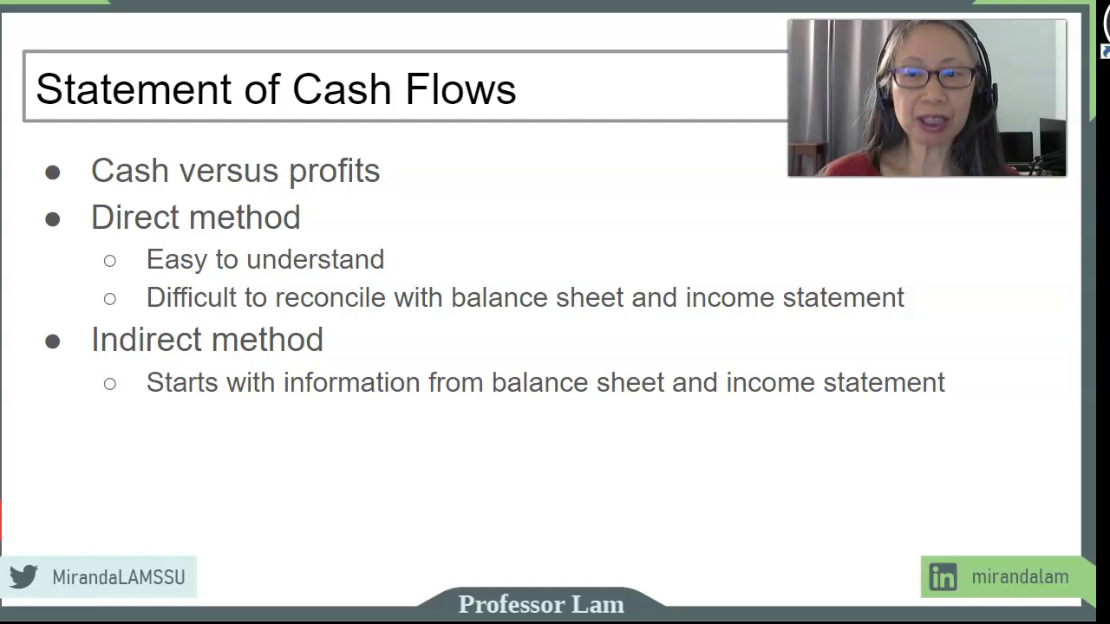
pyautogui.press('Right')
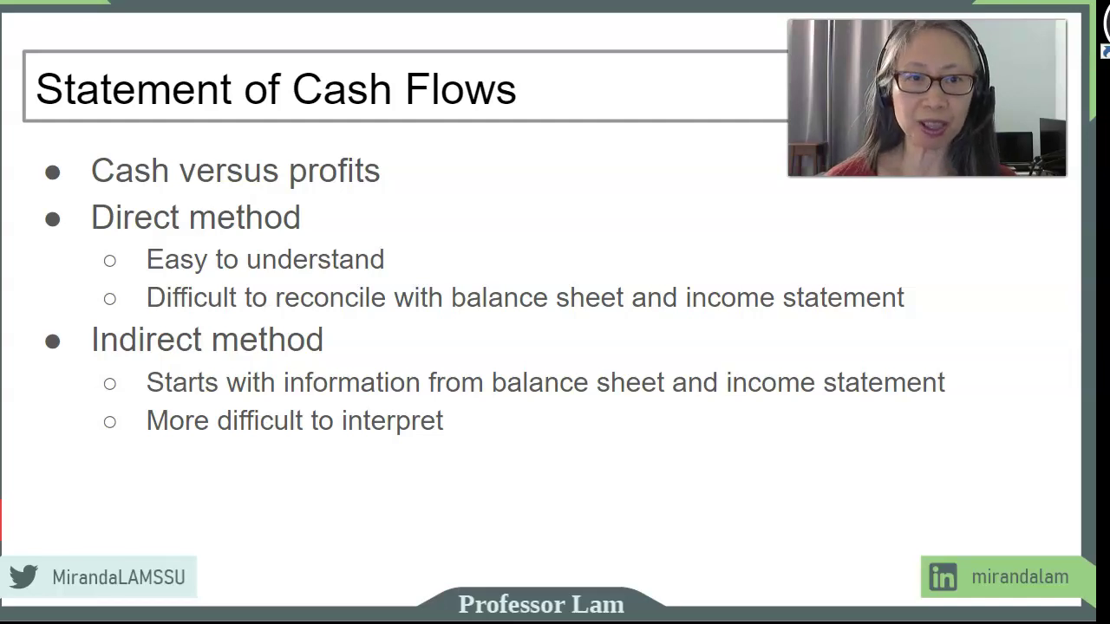
pyautogui.press('Right')
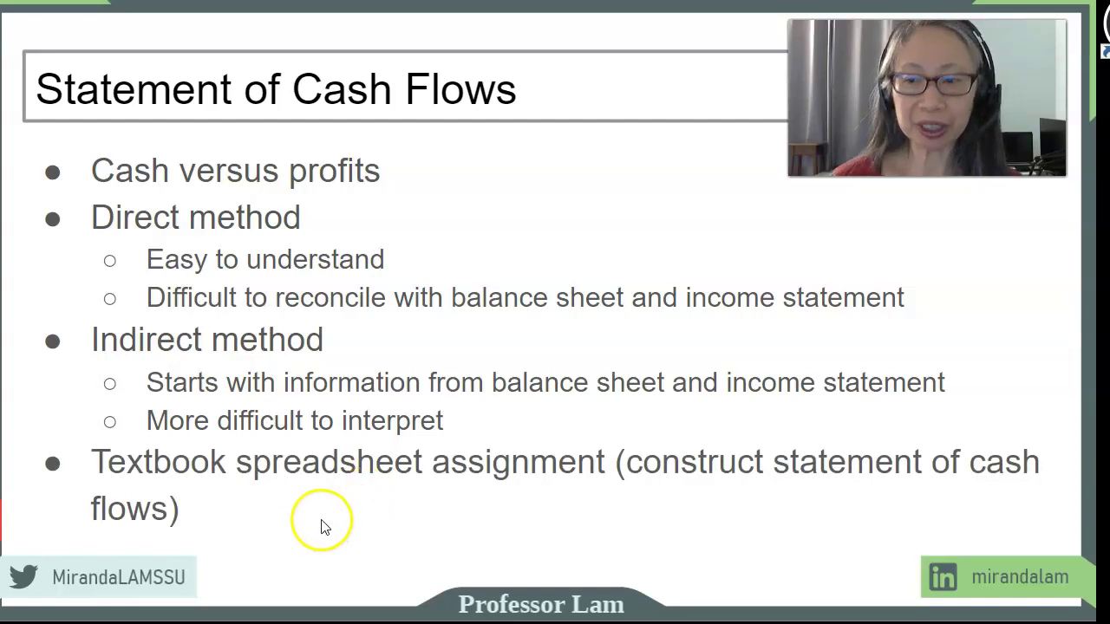
# - Switch to the Tables_5_3_5_9_template spreadsheet in Google Sheets and look over its sheets, staying on Table 5.6 CF Indirect Method
pyautogui.hotkey('alt', 'Tab')
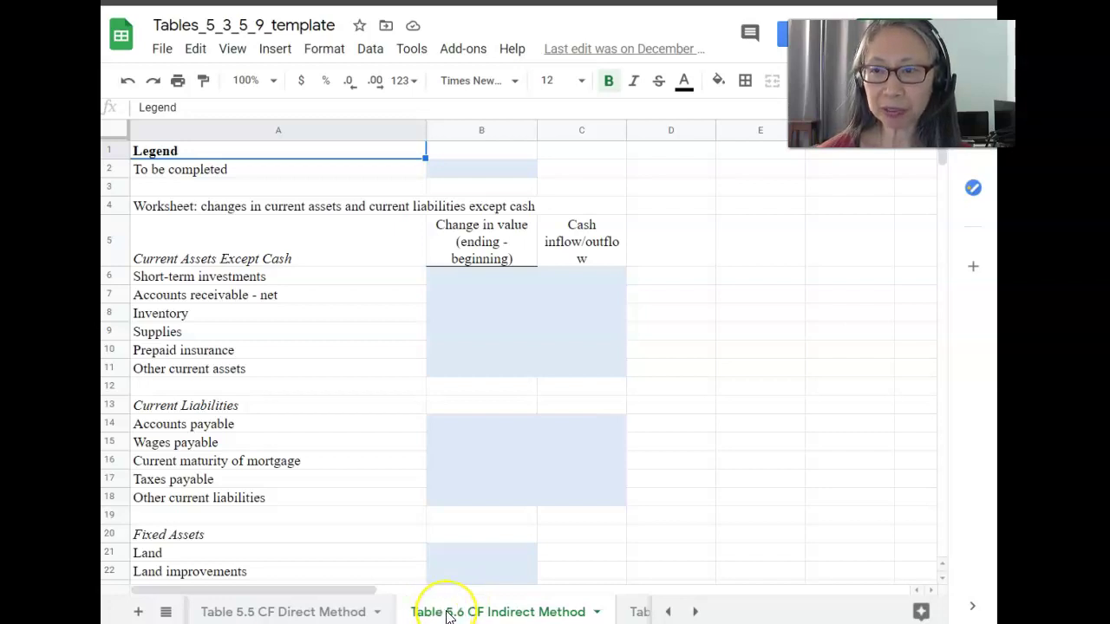
pyautogui.click(668, 612)
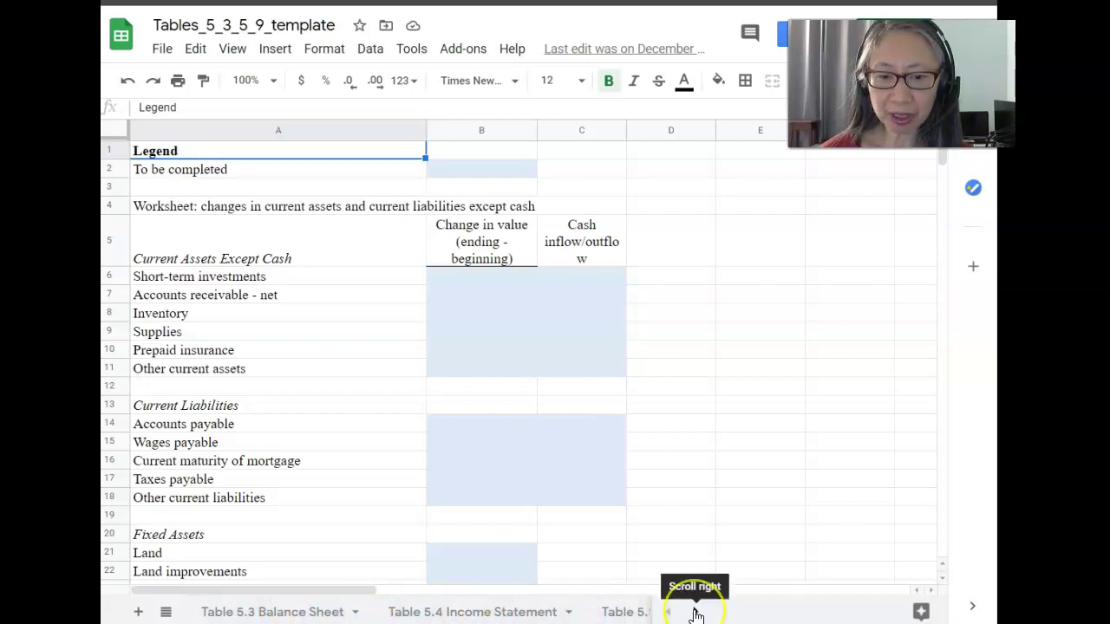
pyautogui.click(695, 612)
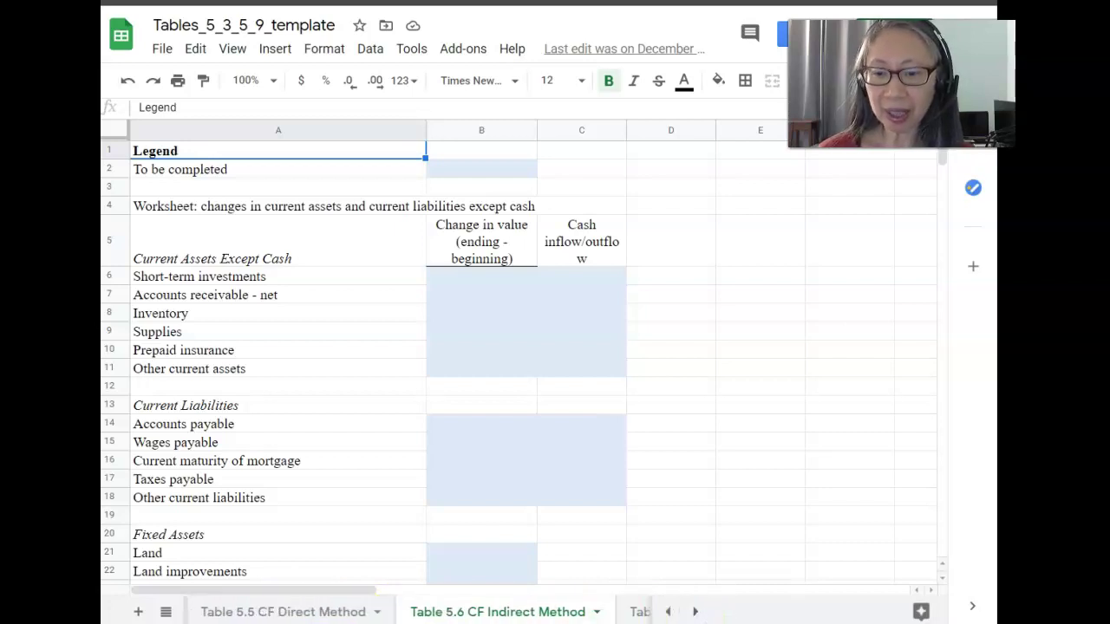
pyautogui.click(503, 615)
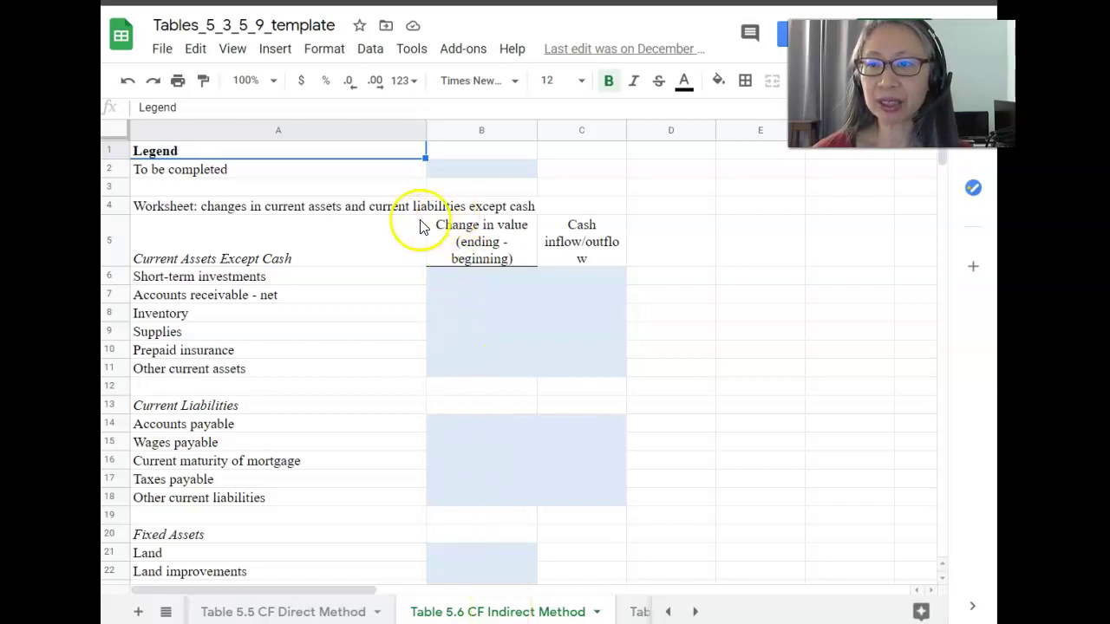
# - Look at the worksheet heading and the legend's to-be-completed cell, and widen column C to fit its Cash inflow/outflow header
pyautogui.click(317, 214)
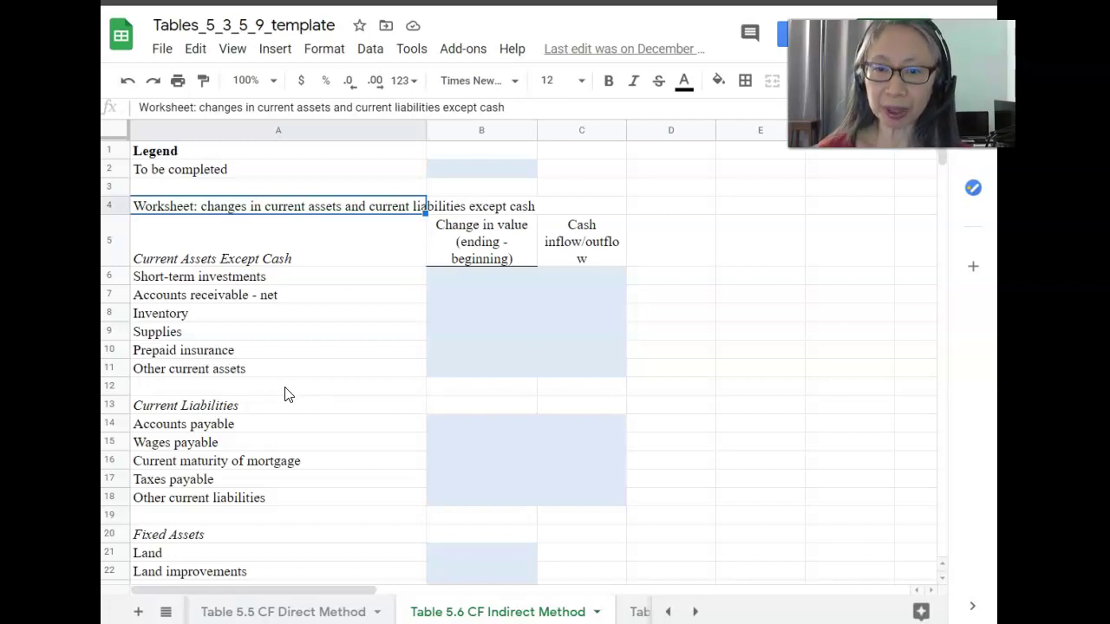
pyautogui.click(494, 171)
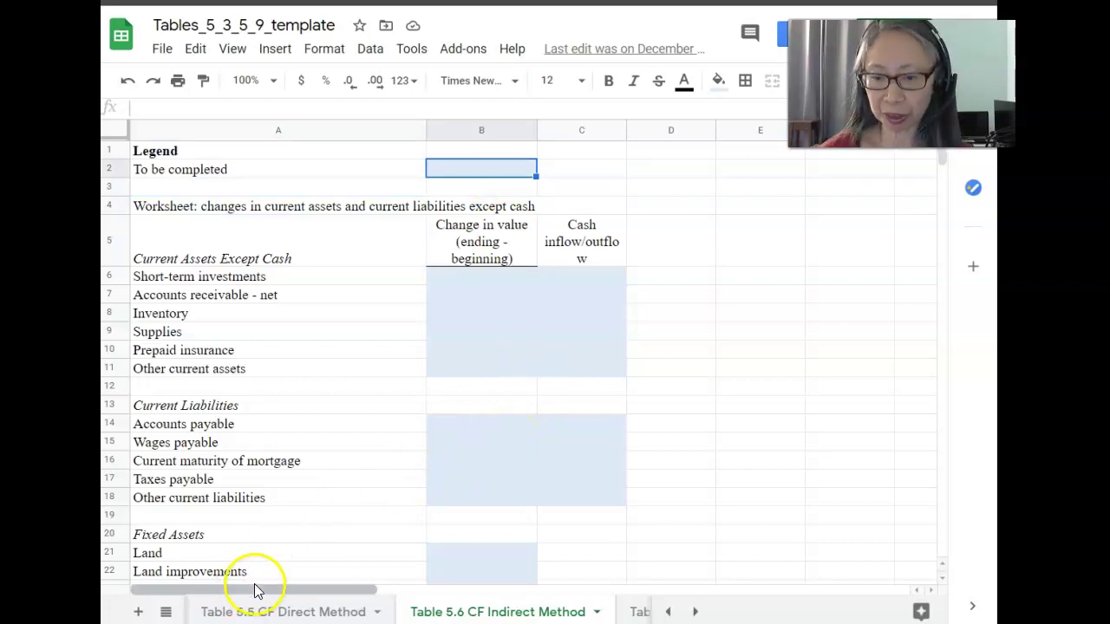
pyautogui.moveTo(627, 130); pyautogui.dragTo(635, 130)
# - In B6, calculate the change in short-term investments as B11 minus C11 of the Table 5.3 Balance Sheet
pyautogui.click(490, 277)
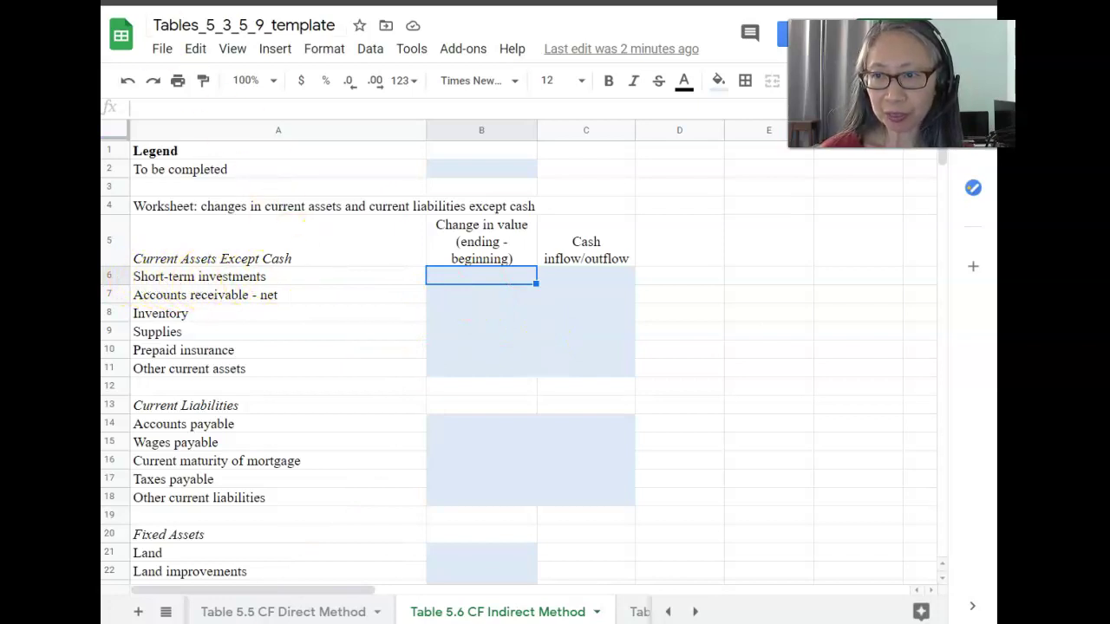
pyautogui.write('=')
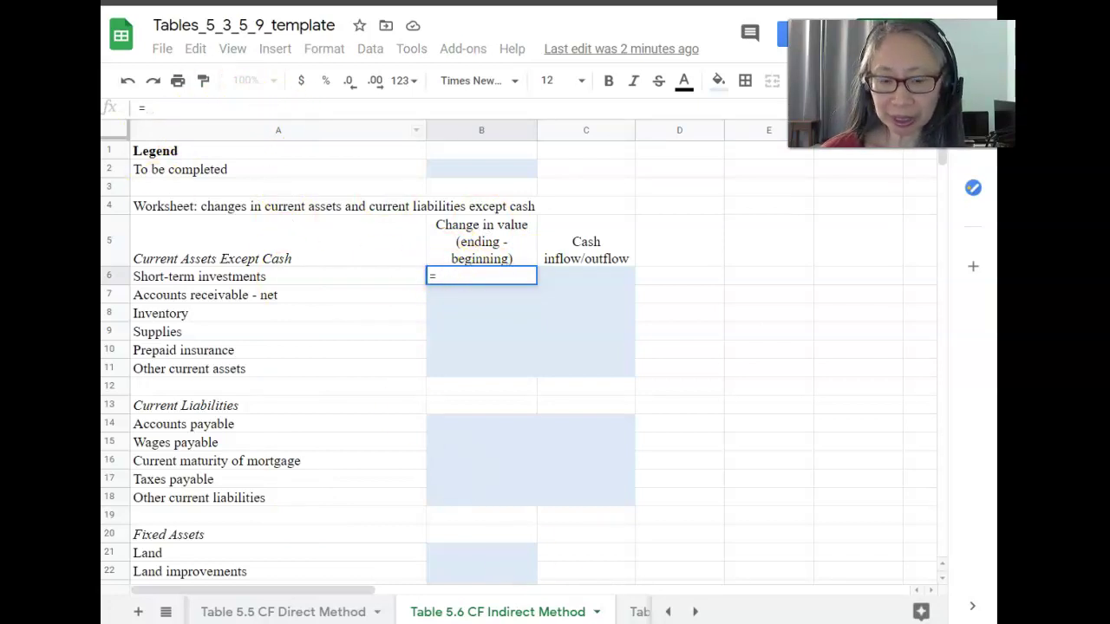
pyautogui.click(670, 612)
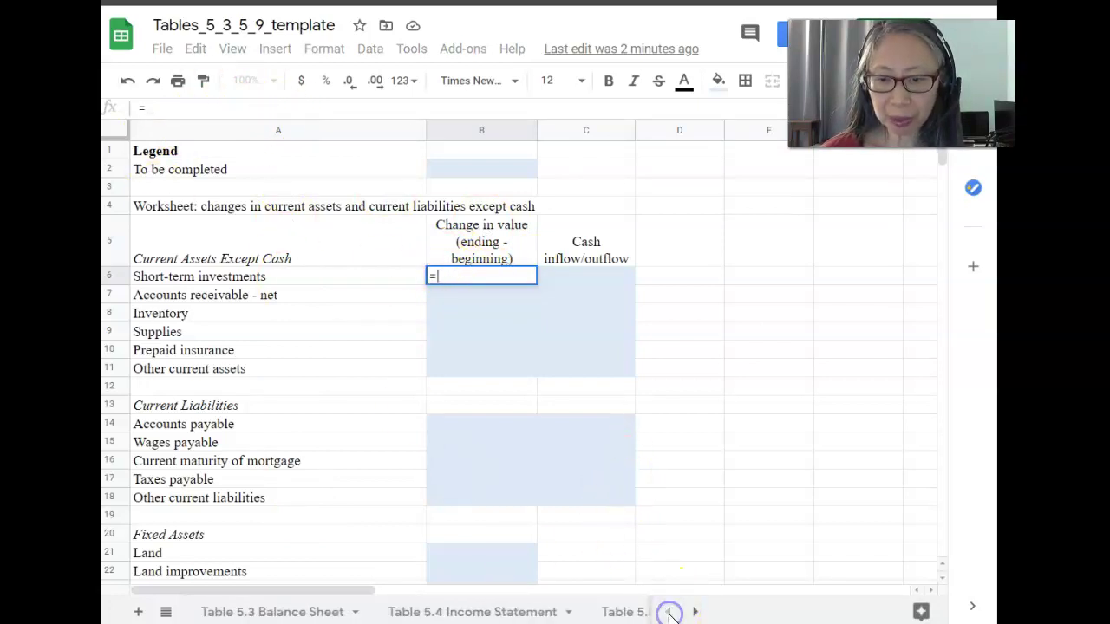
pyautogui.click(324, 612)
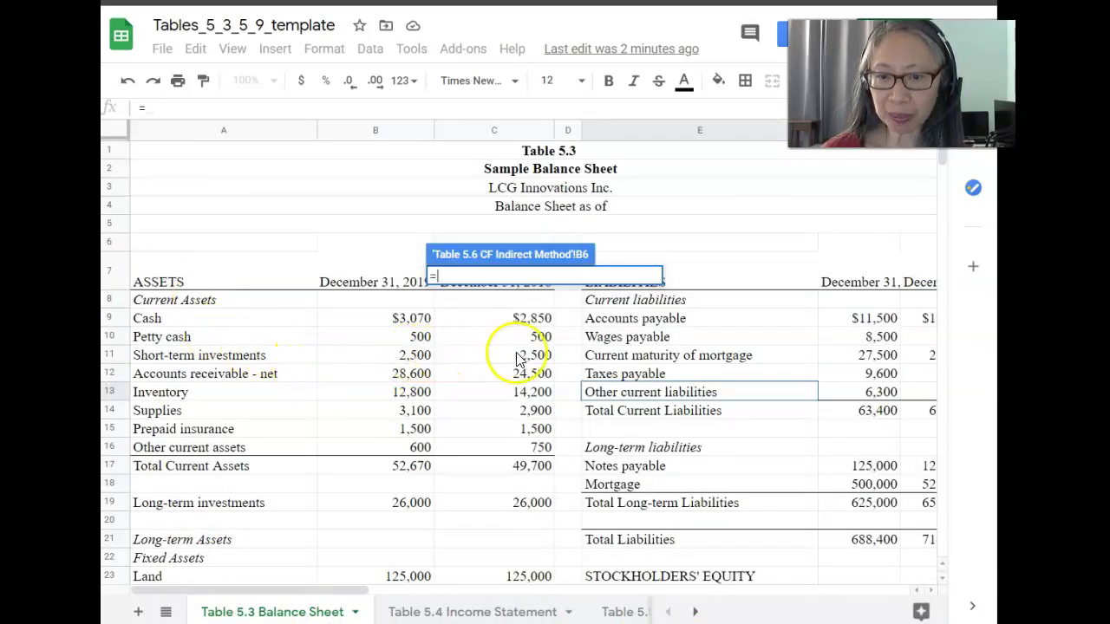
pyautogui.click(408, 355)
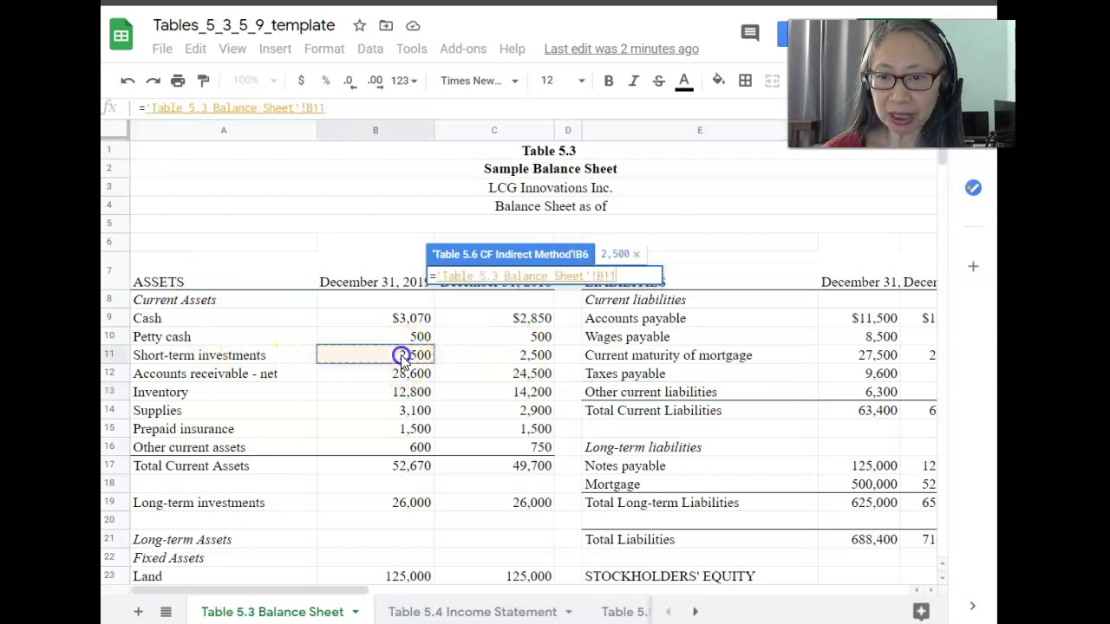
pyautogui.click(407, 290)
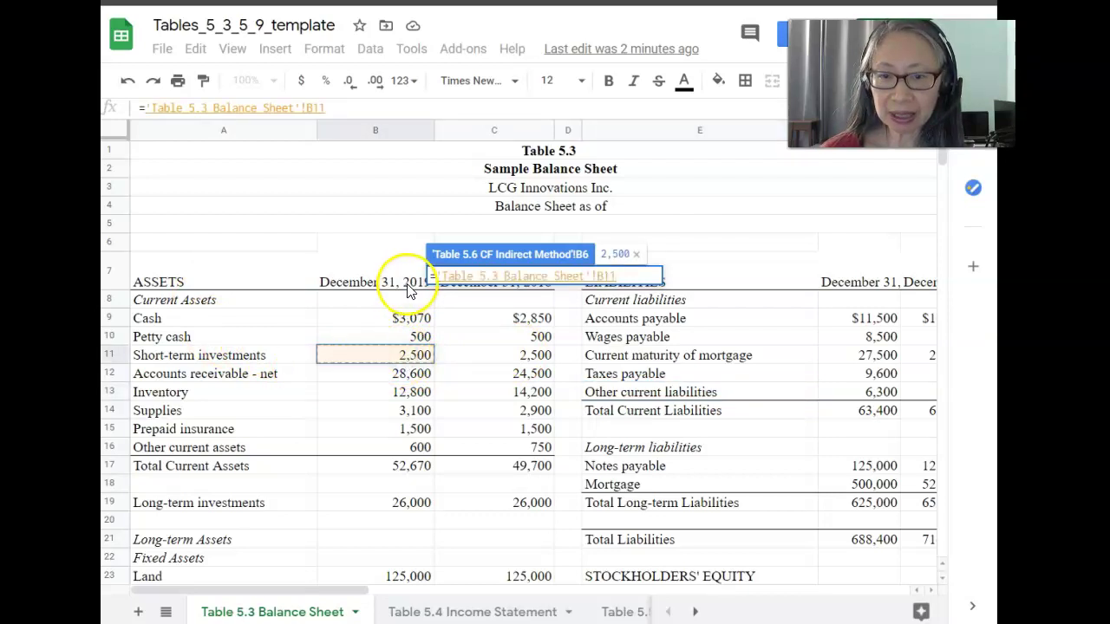
pyautogui.write('-')
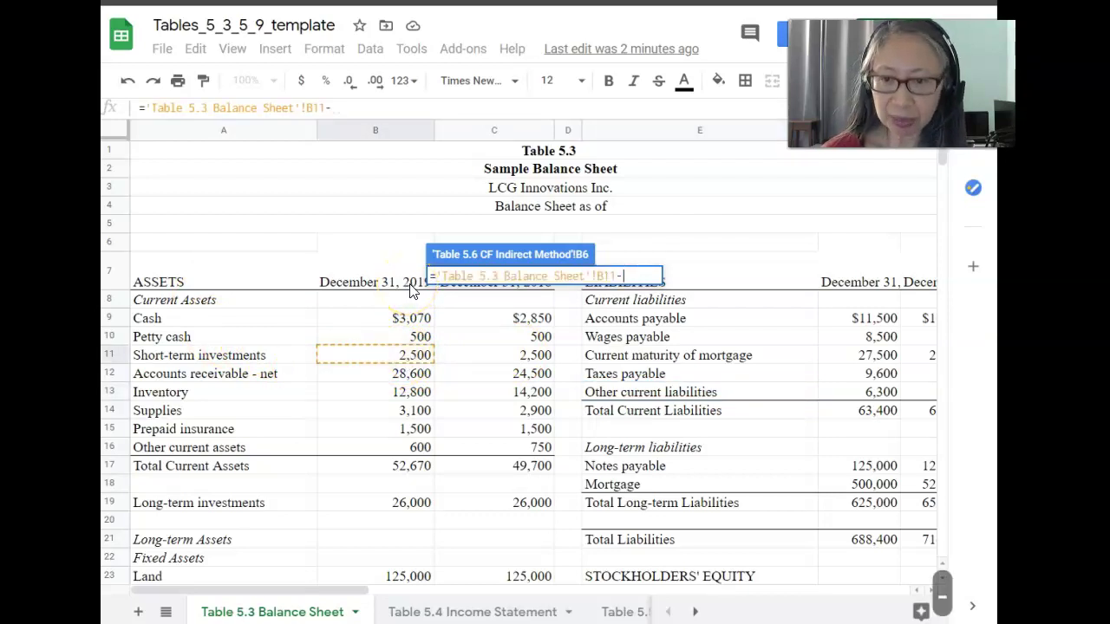
pyautogui.click(529, 356)
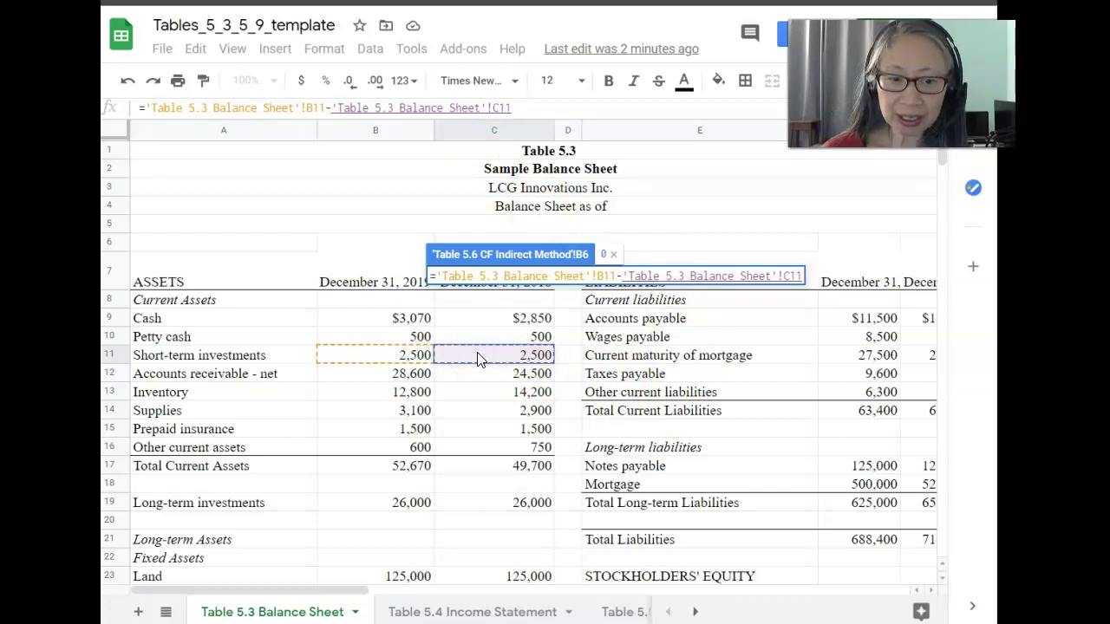
pyautogui.press('Return')
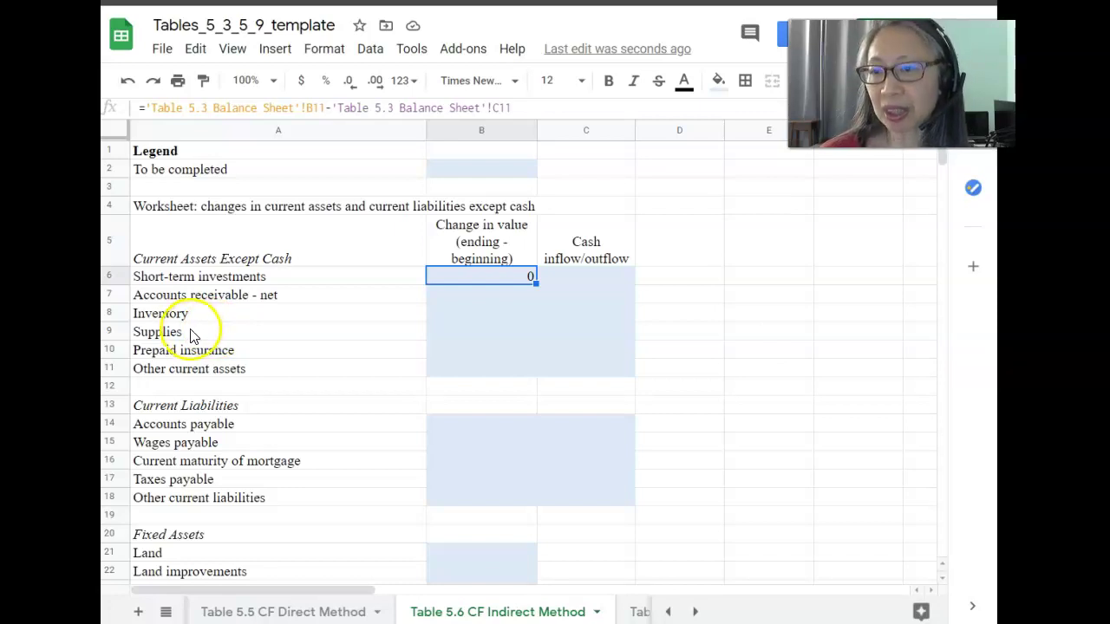
# - Check the order of the current asset items in the Table 5.3 Balance Sheet, and return to Table 5.6 CF Indirect Method
pyautogui.click(669, 612)
pyautogui.click(669, 612)
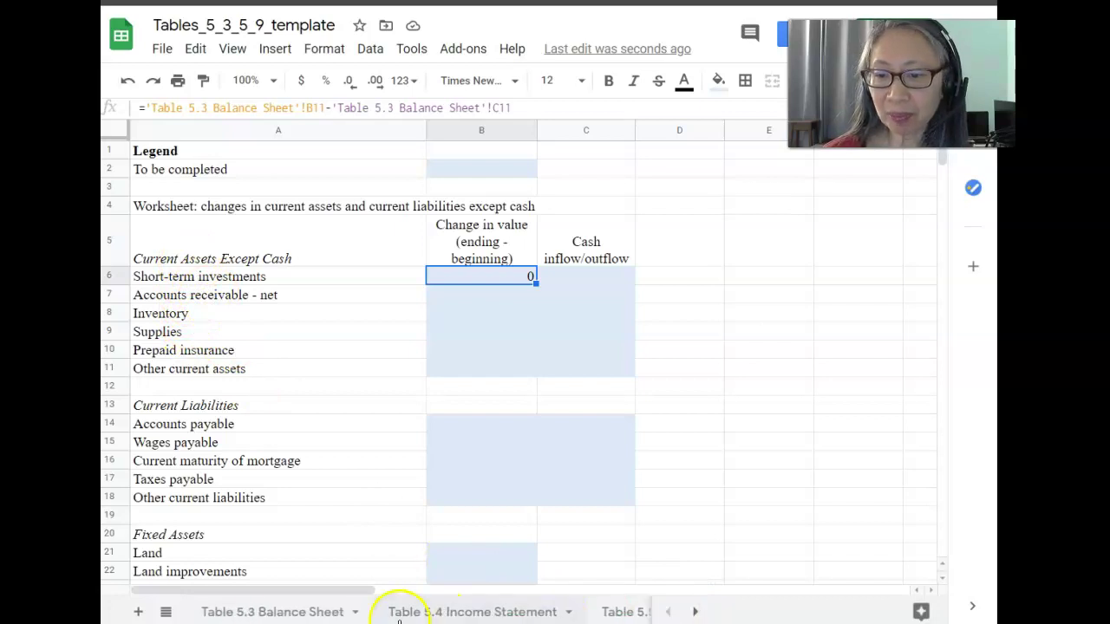
pyautogui.click(310, 612)
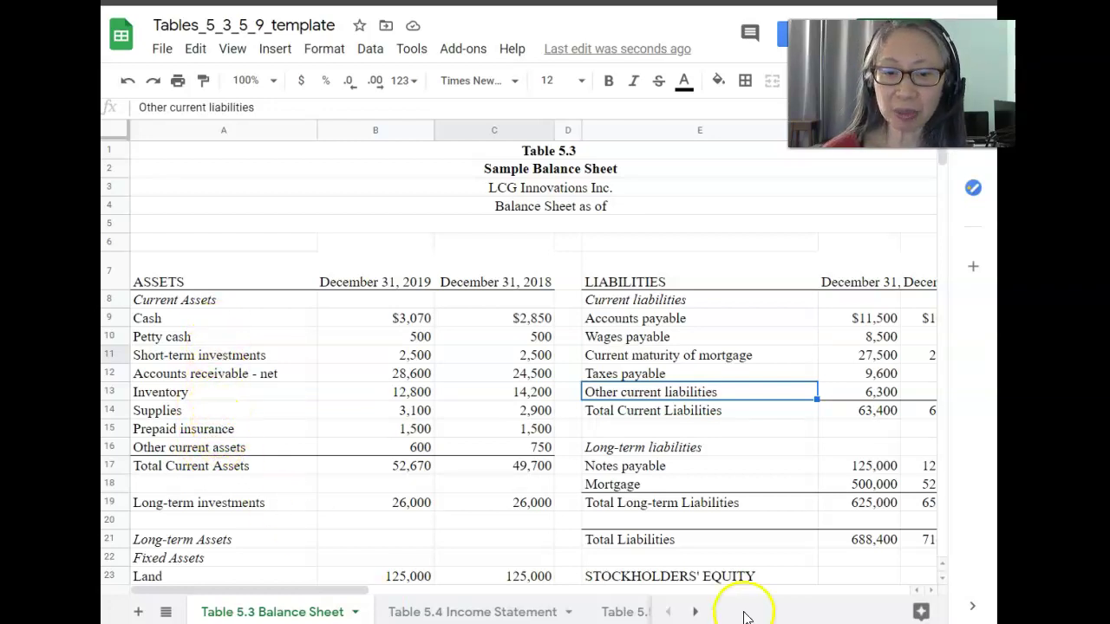
pyautogui.click(695, 611)
pyautogui.click(694, 612)
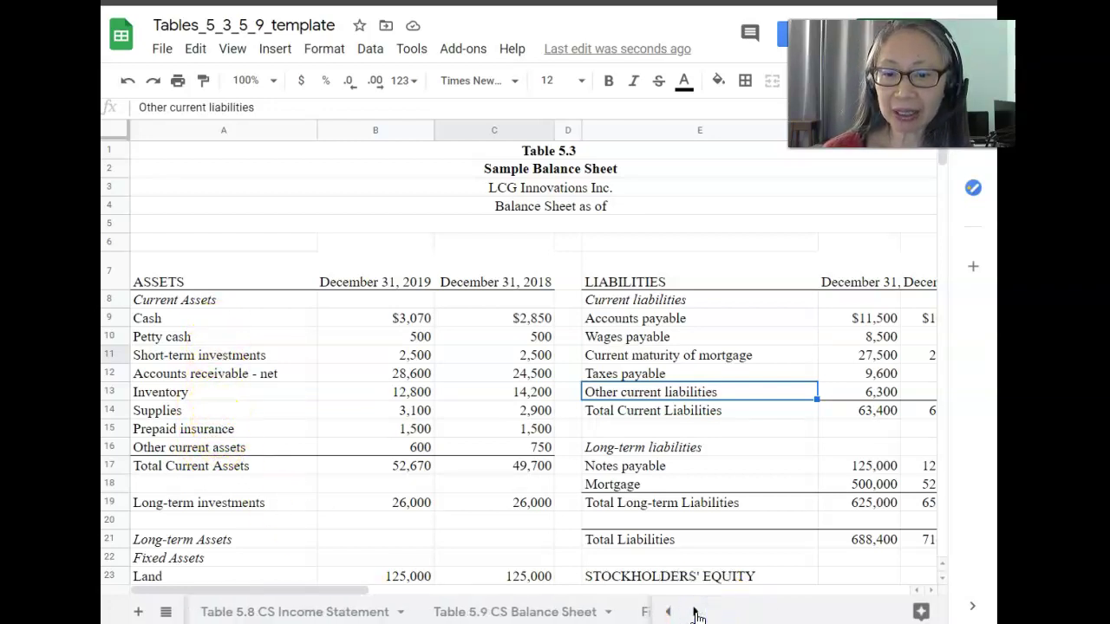
pyautogui.click(669, 611)
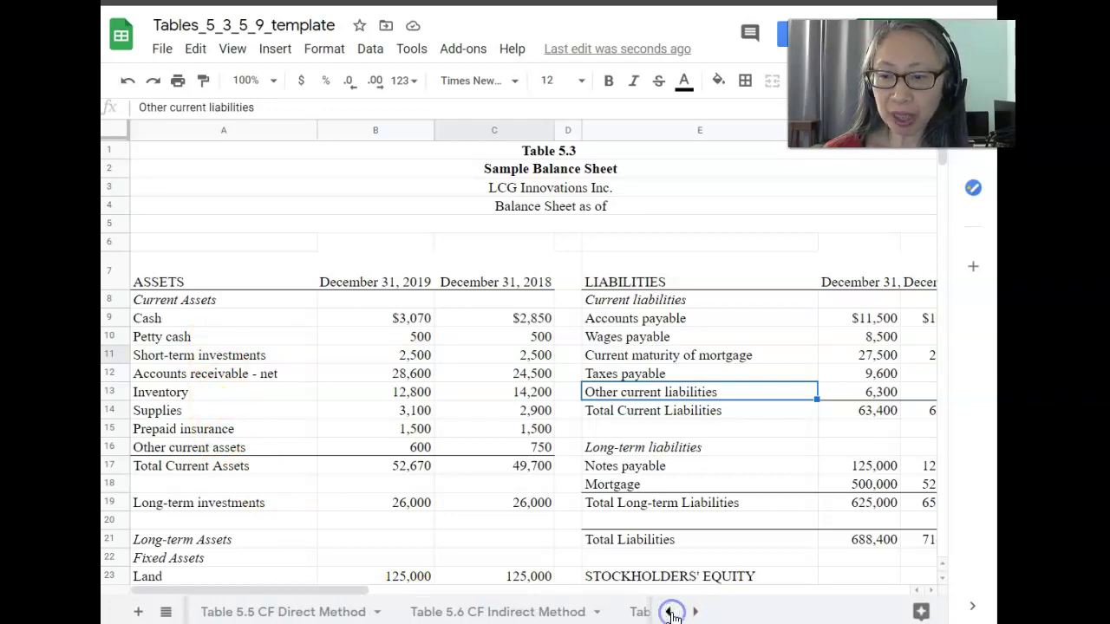
pyautogui.click(526, 615)
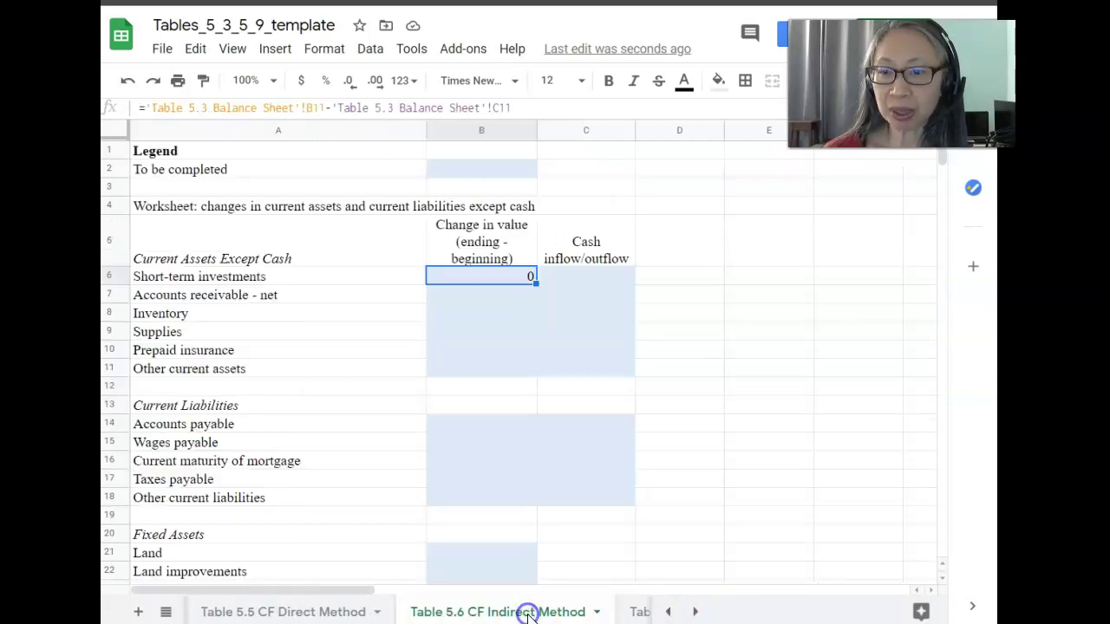
# - Copy the short-term investments change formula from B6 to the remaining current assets in B7:B11
pyautogui.click(515, 274)
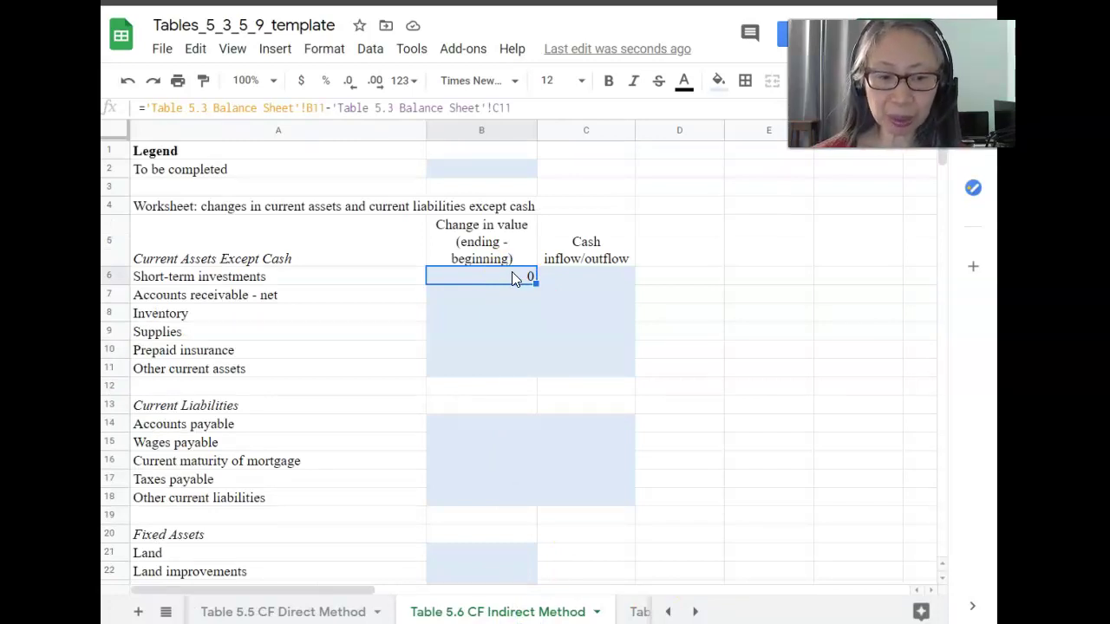
pyautogui.hotkey('ctrl', 'c')
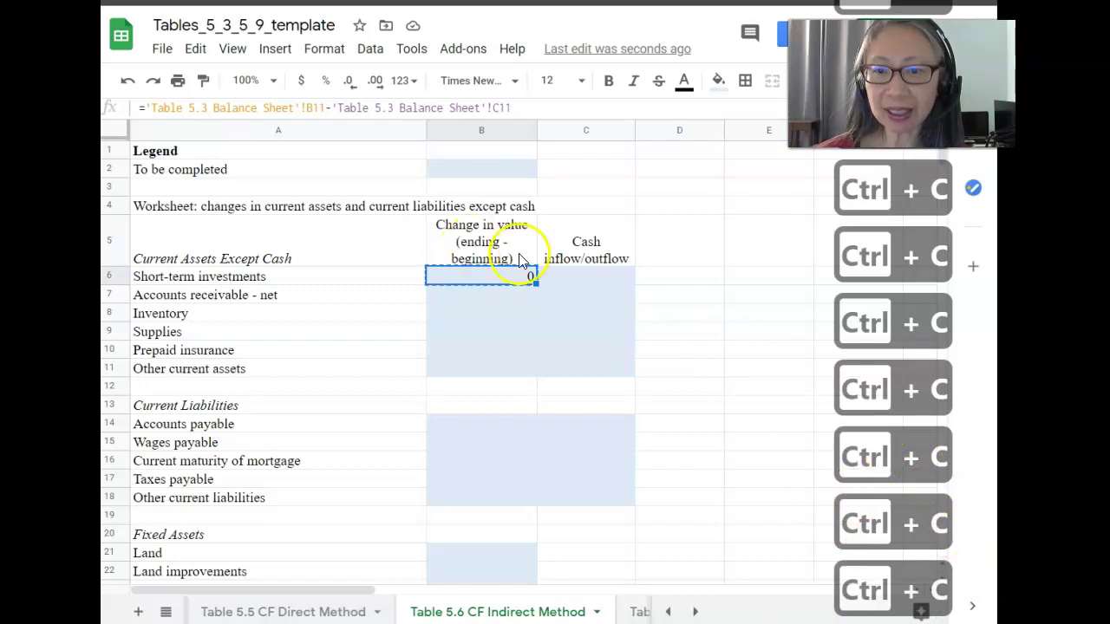
pyautogui.click(487, 296)
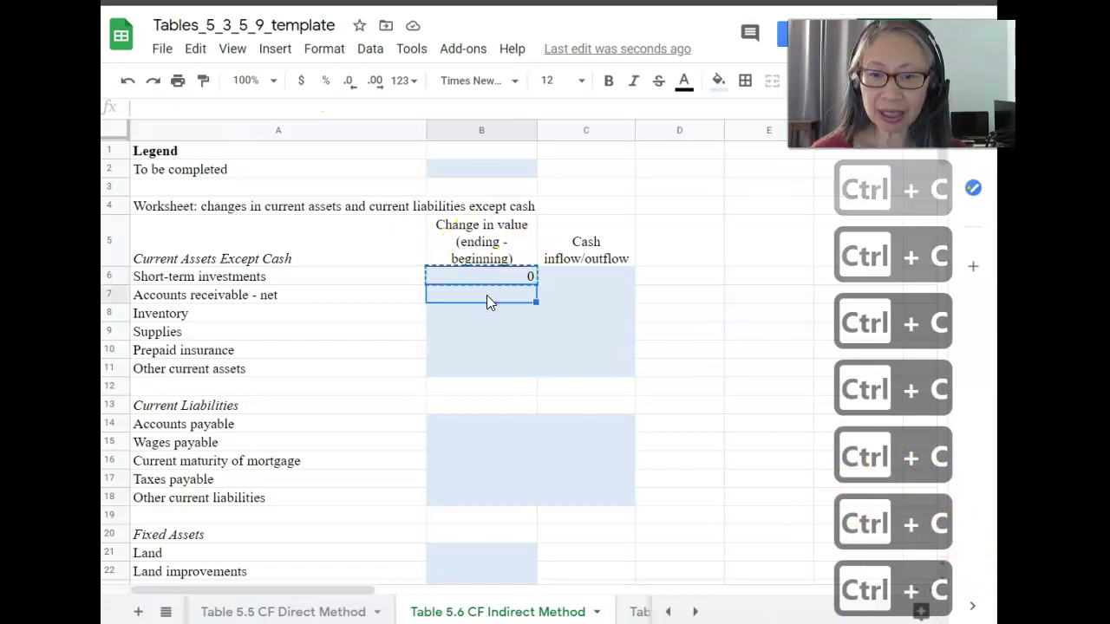
pyautogui.hotkey('shift', 'Down')
pyautogui.hotkey('shift', 'Down')
pyautogui.hotkey('shift', 'Down')
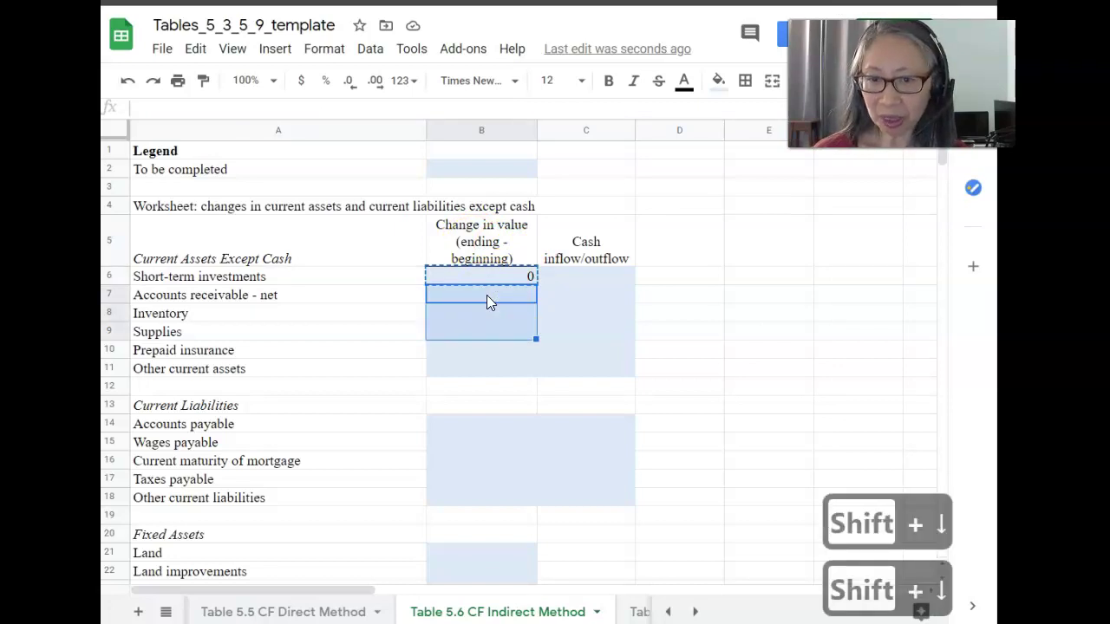
pyautogui.hotkey('shift', 'Down')
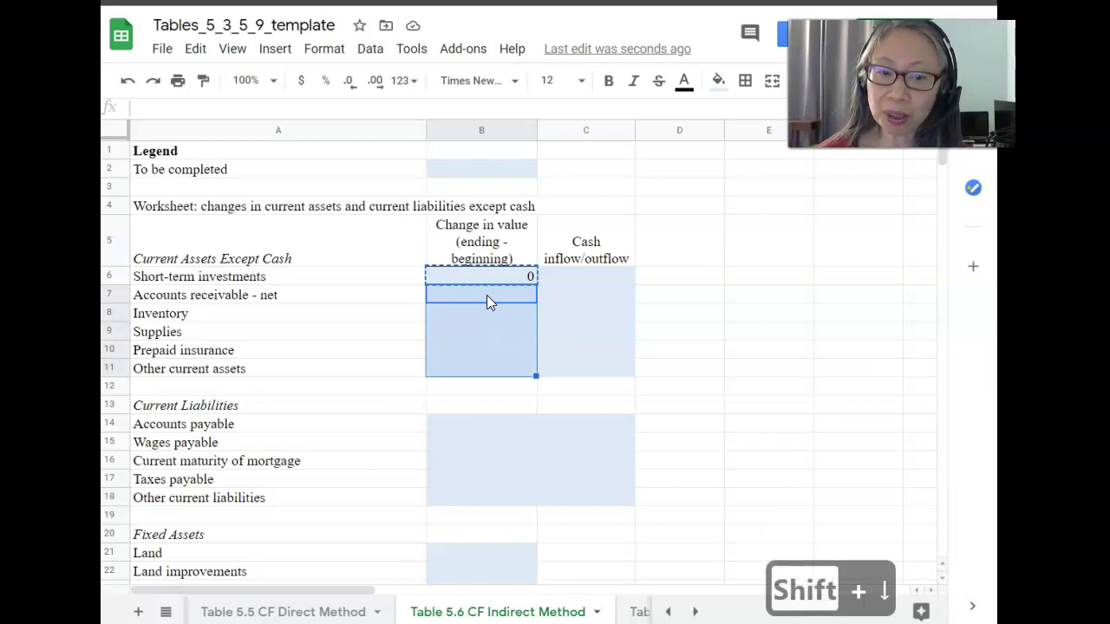
pyautogui.hotkey('ctrl', 'v')
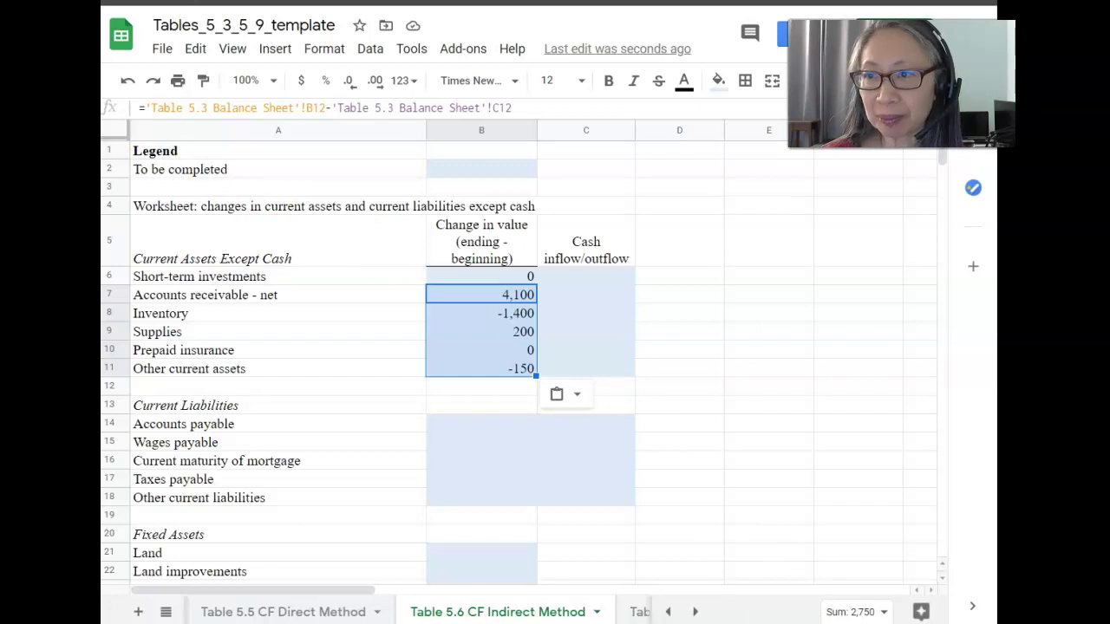
pyautogui.click(679, 239)
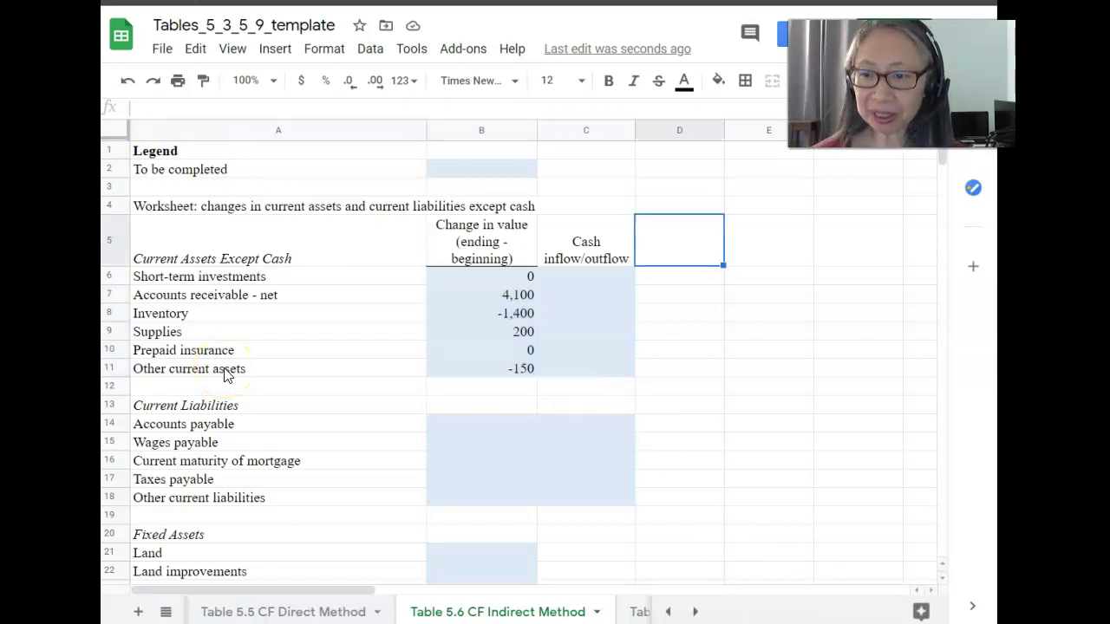
# - Check the accounts payable change formula in B14, and total the fixed asset changes in B25 as the sum of B21:B24
pyautogui.scroll(-3, 224, 375)
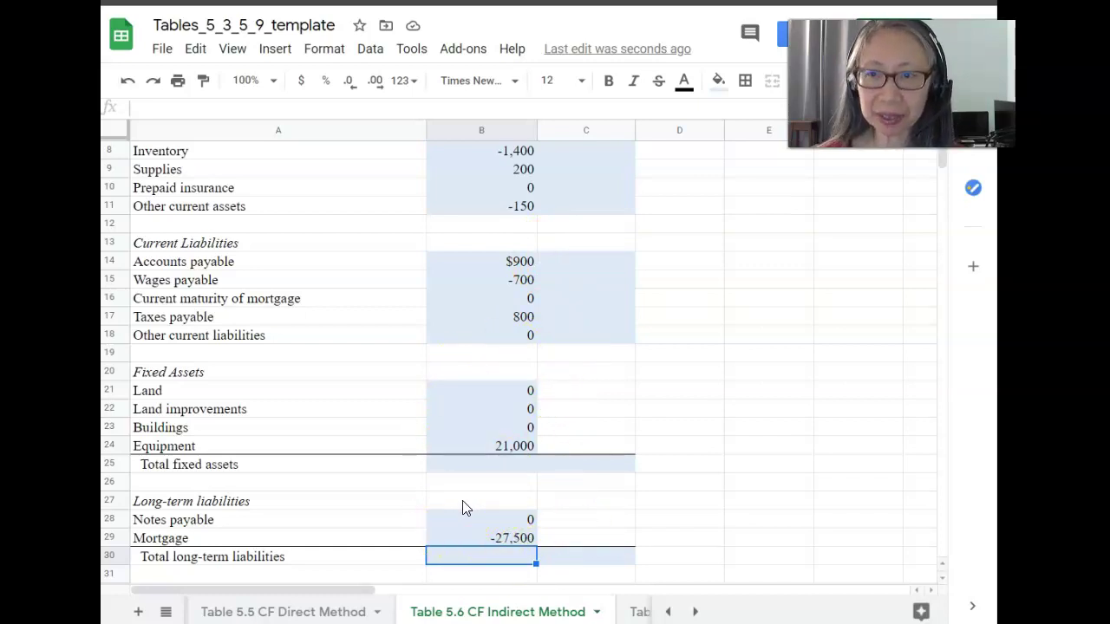
pyautogui.click(501, 264)
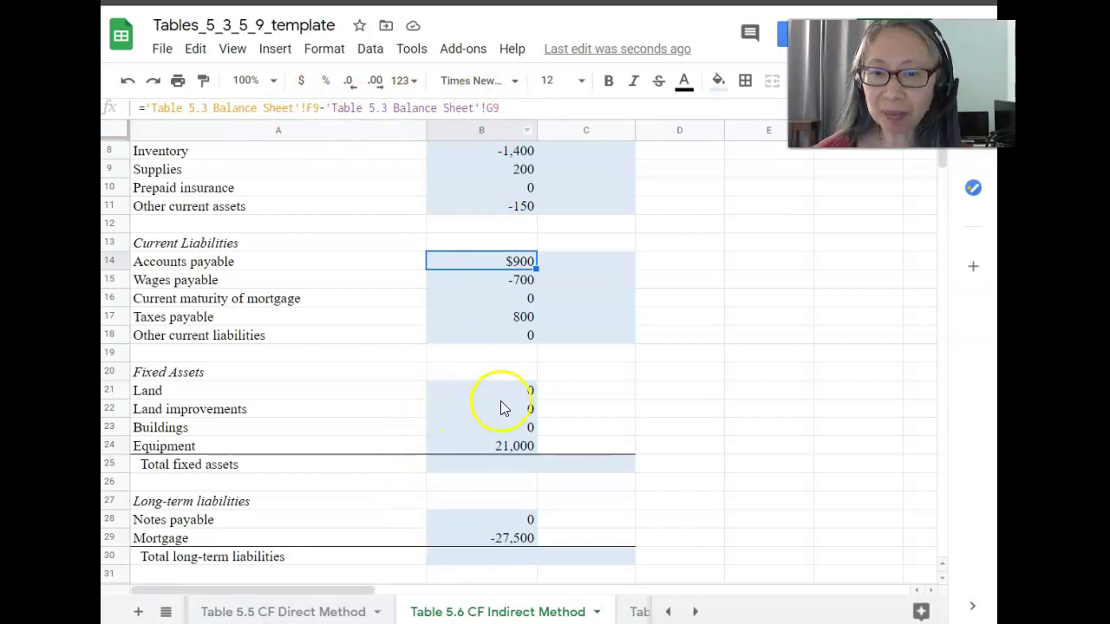
pyautogui.click(481, 466)
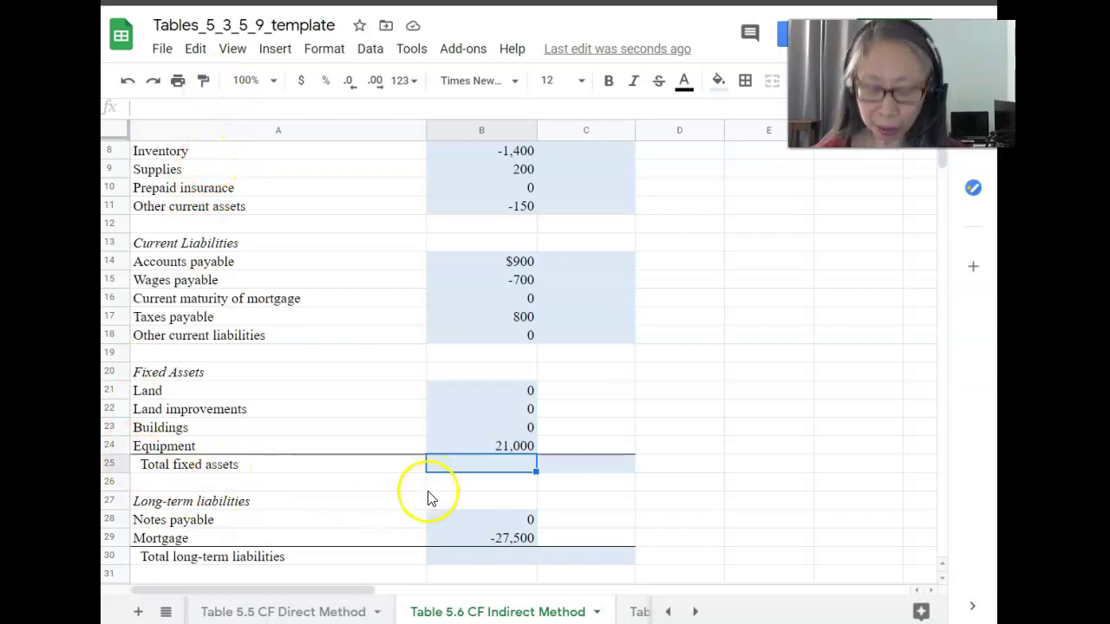
pyautogui.write('=sum*(')
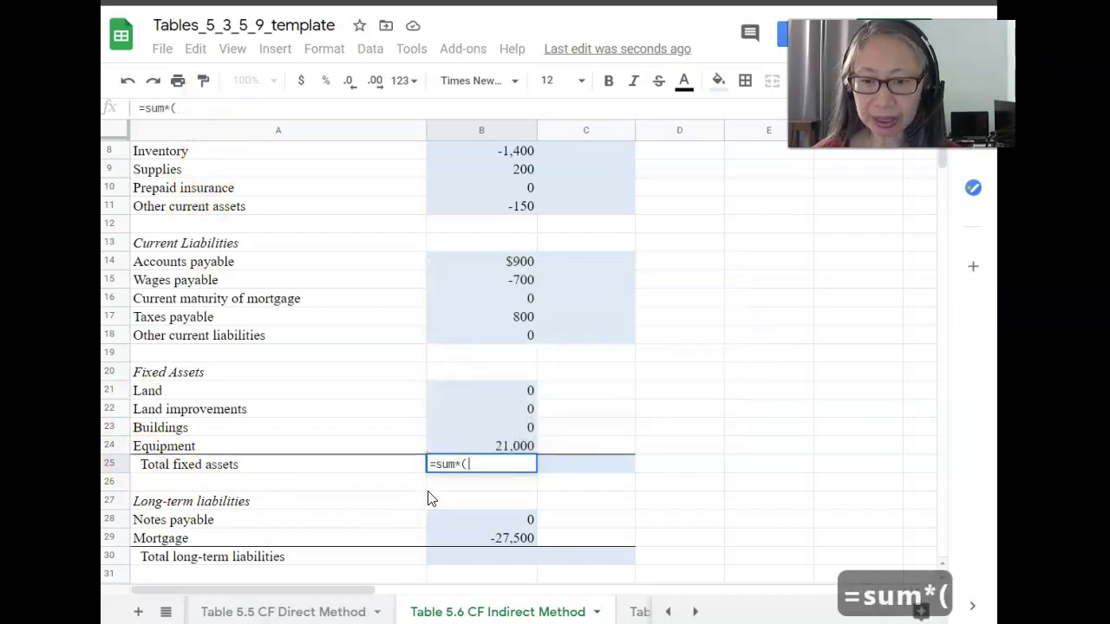
pyautogui.press('BackSpace')
pyautogui.press('BackSpace')
pyautogui.press('BackSpace')
pyautogui.write('(')
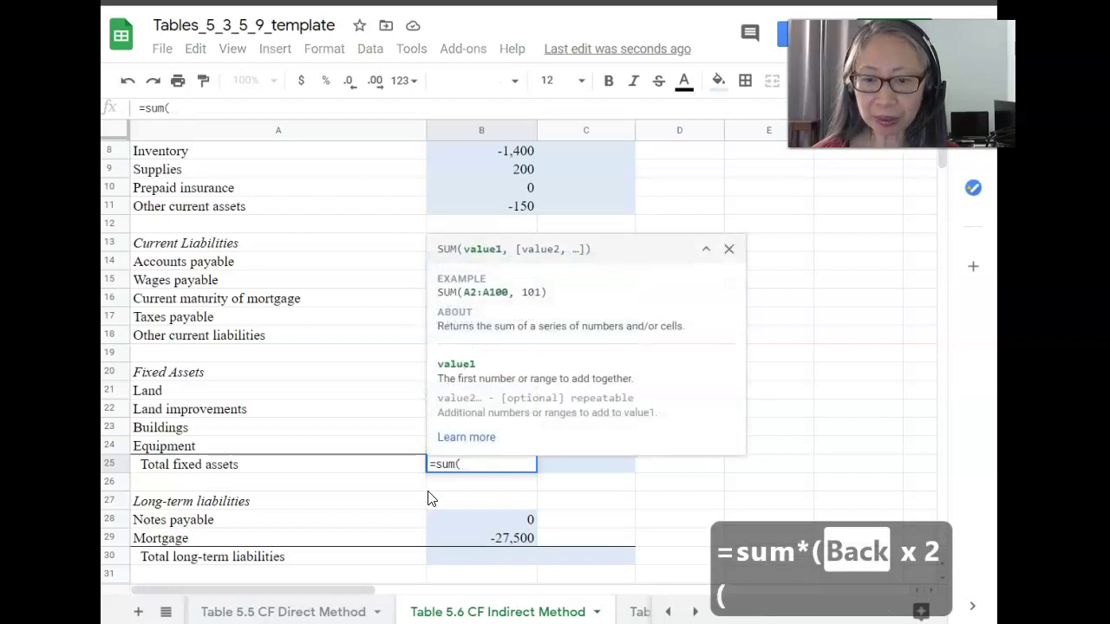
pyautogui.press('Up')
pyautogui.hotkey('shift', 'Up')
pyautogui.hotkey('shift', 'Up')
pyautogui.hotkey('shift', 'Up')
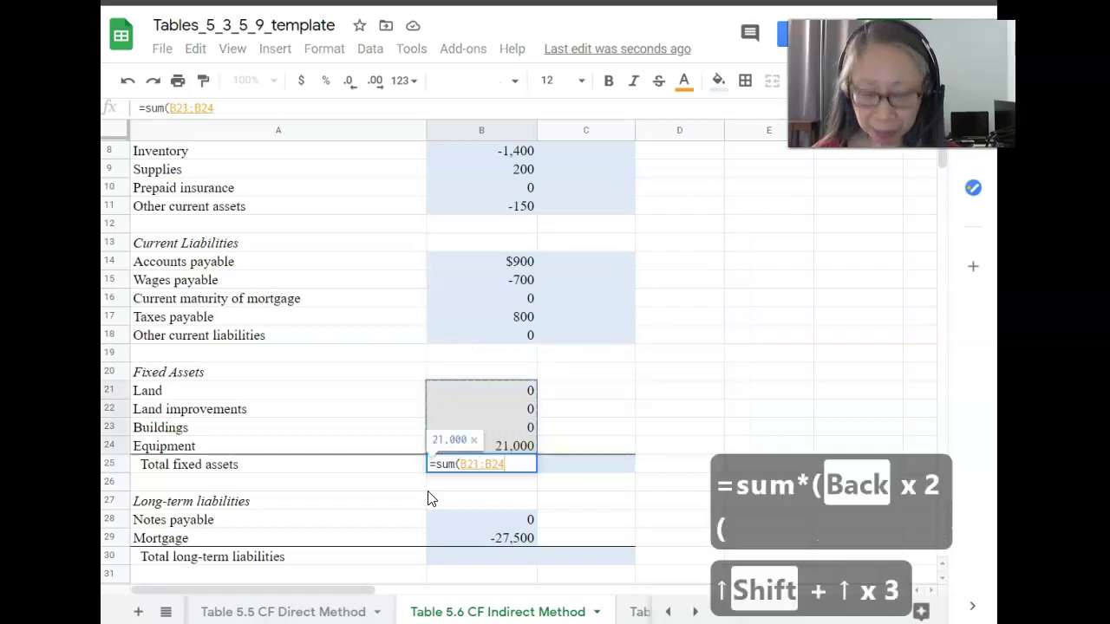
pyautogui.write(')')
pyautogui.press('Return')
# - In B30, calculate the change in total long-term liabilities as the sum of B28:B29
pyautogui.press('Down')
pyautogui.press('Down')
pyautogui.press('Down')
pyautogui.press('Down')
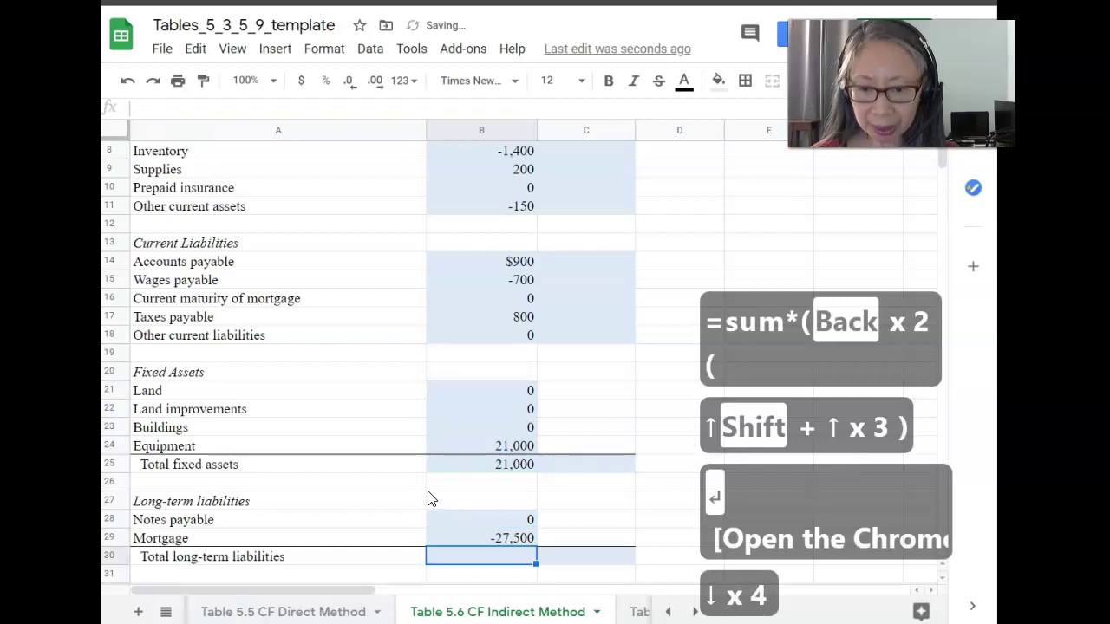
pyautogui.write('=sum(')
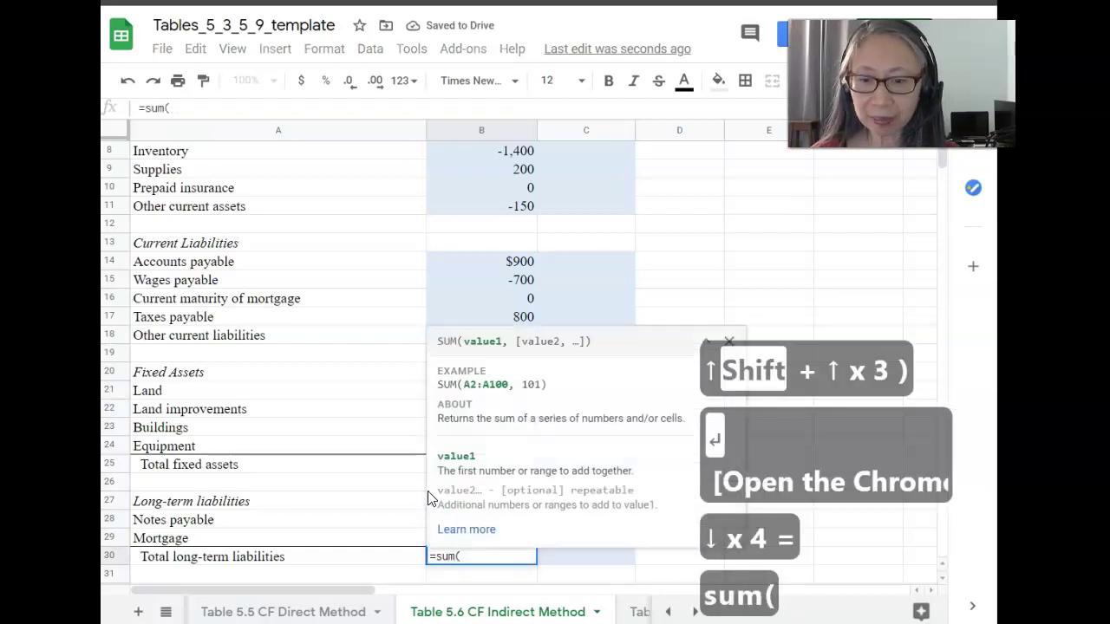
pyautogui.press('Up')
pyautogui.hotkey('shift', 'Up')
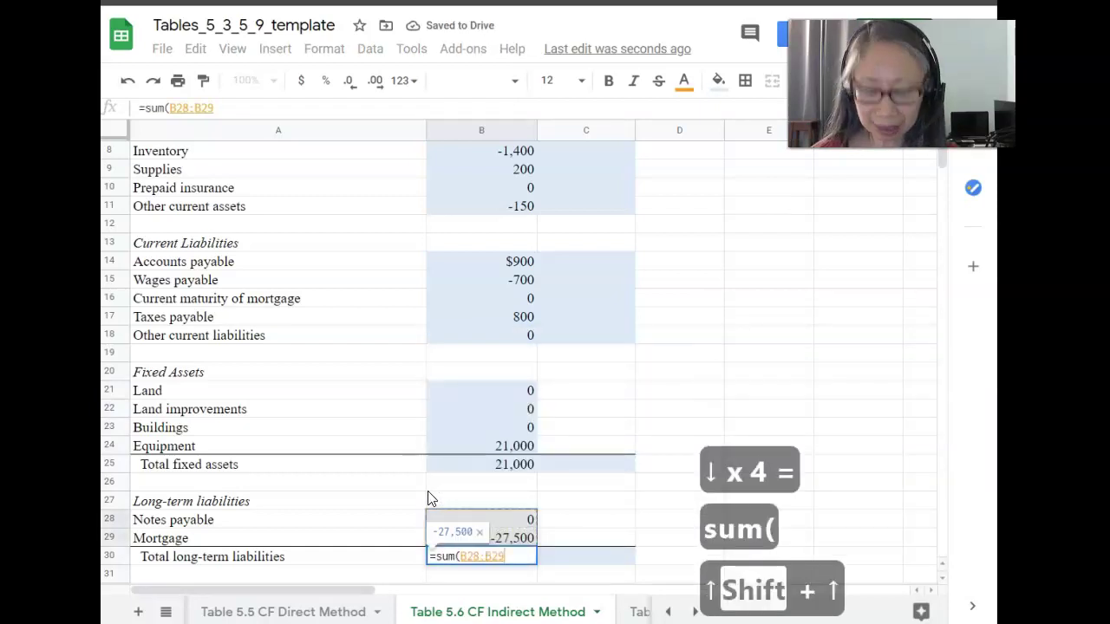
pyautogui.write(')')
pyautogui.press('Return')
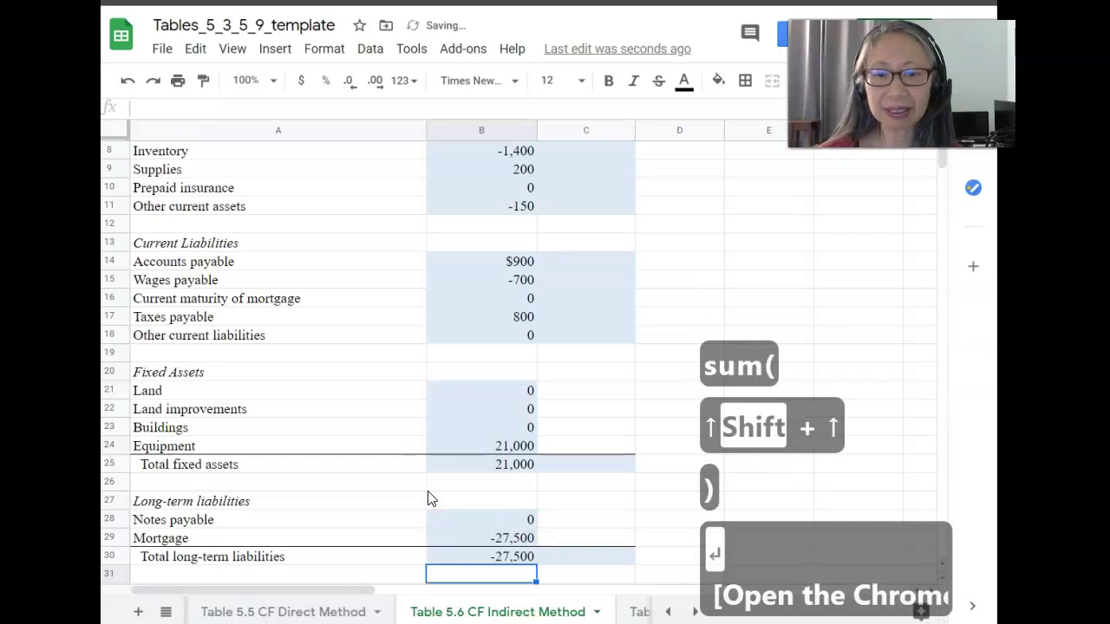
# - In C6, set the cash inflow/outflow for short-term investments equal to B6
pyautogui.scroll(2, 434, 500)
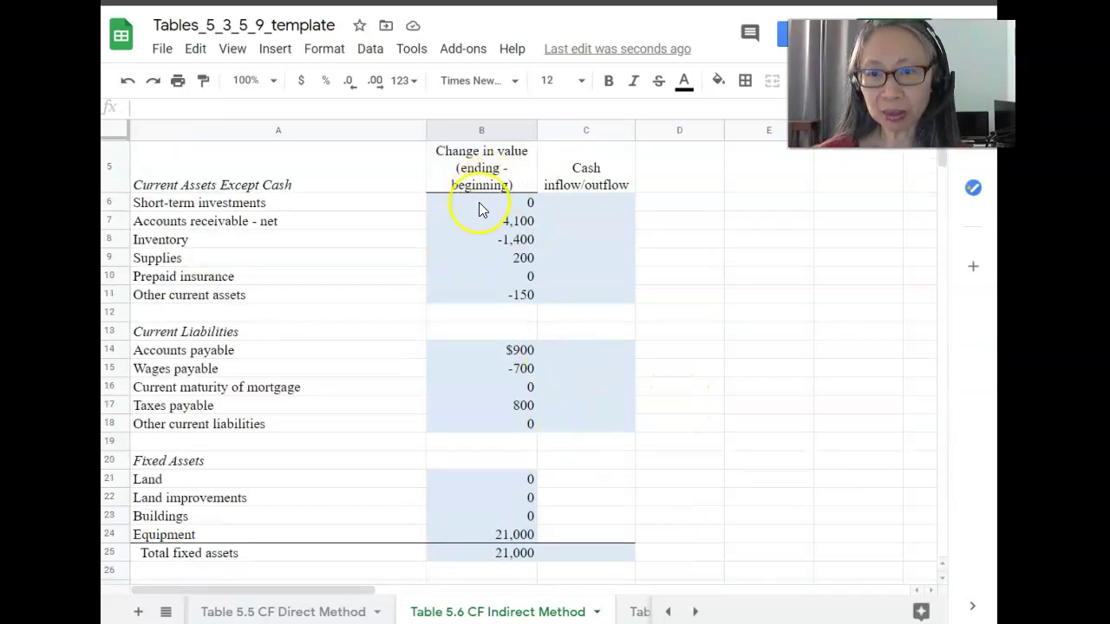
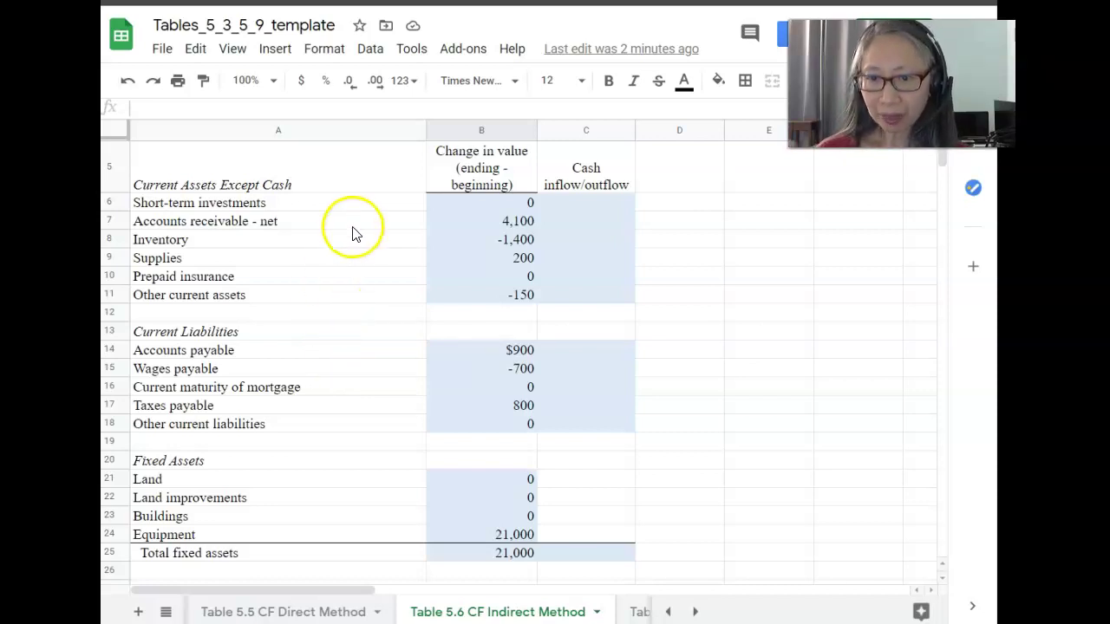
pyautogui.click(588, 202)
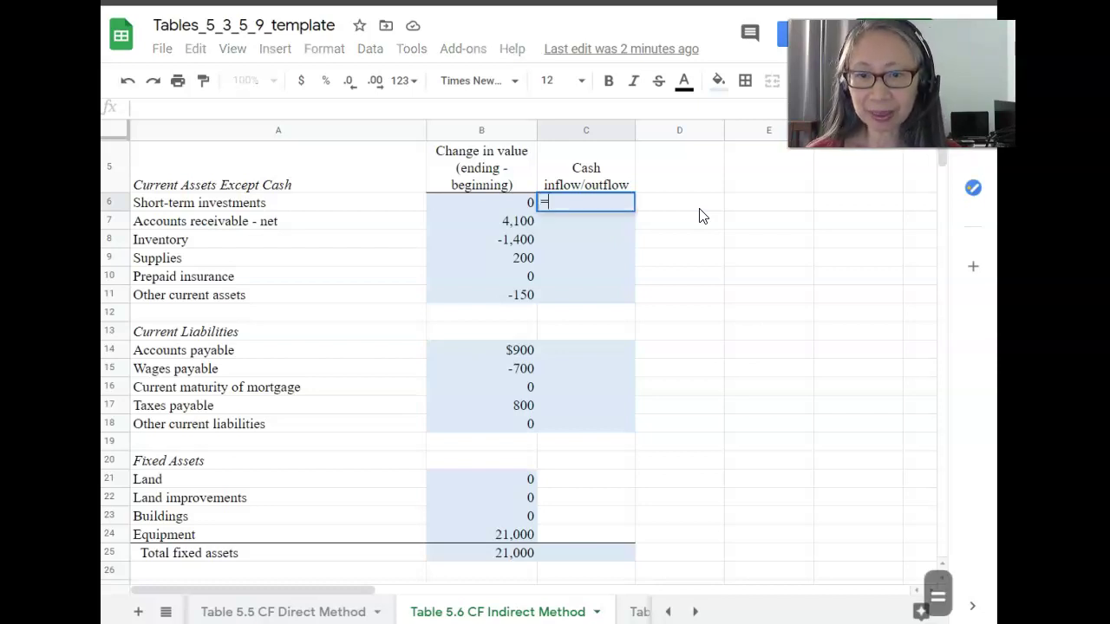
pyautogui.write('=')
pyautogui.press('Left')
pyautogui.press('Return')
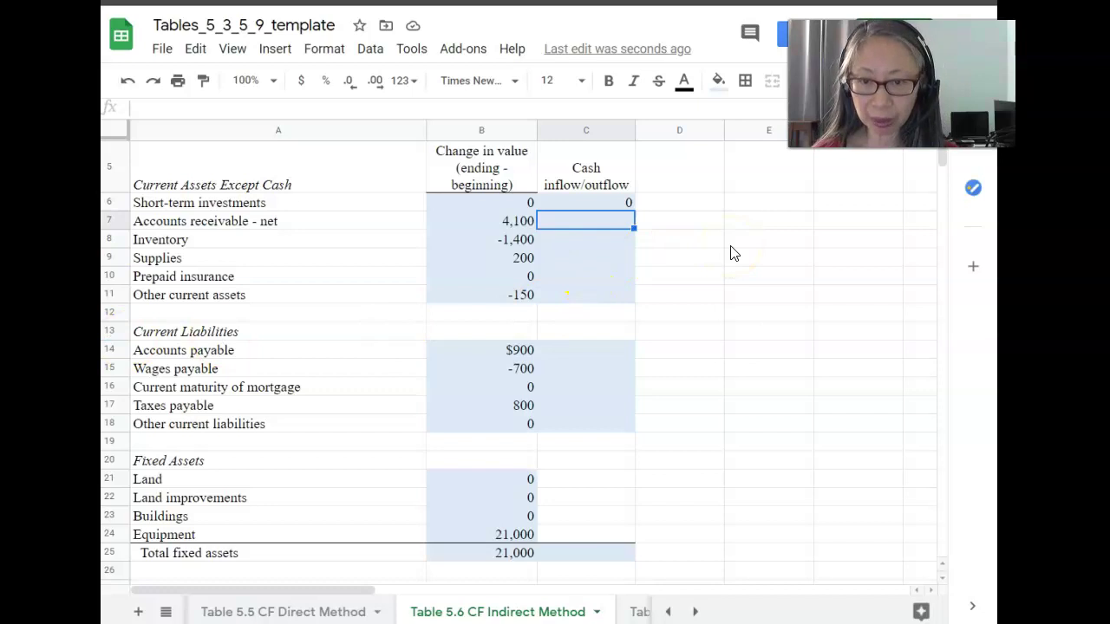
# - In C7, calculate the accounts receivable cash inflow/outflow as the negative of its change in value, =-B7
pyautogui.write('=')
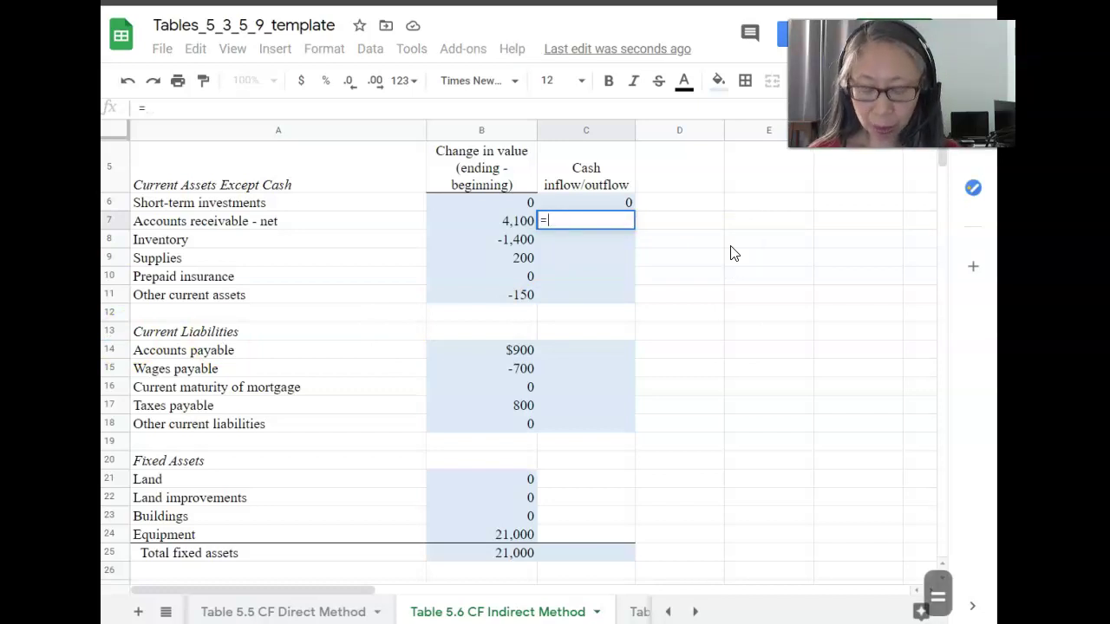
pyautogui.write('-')
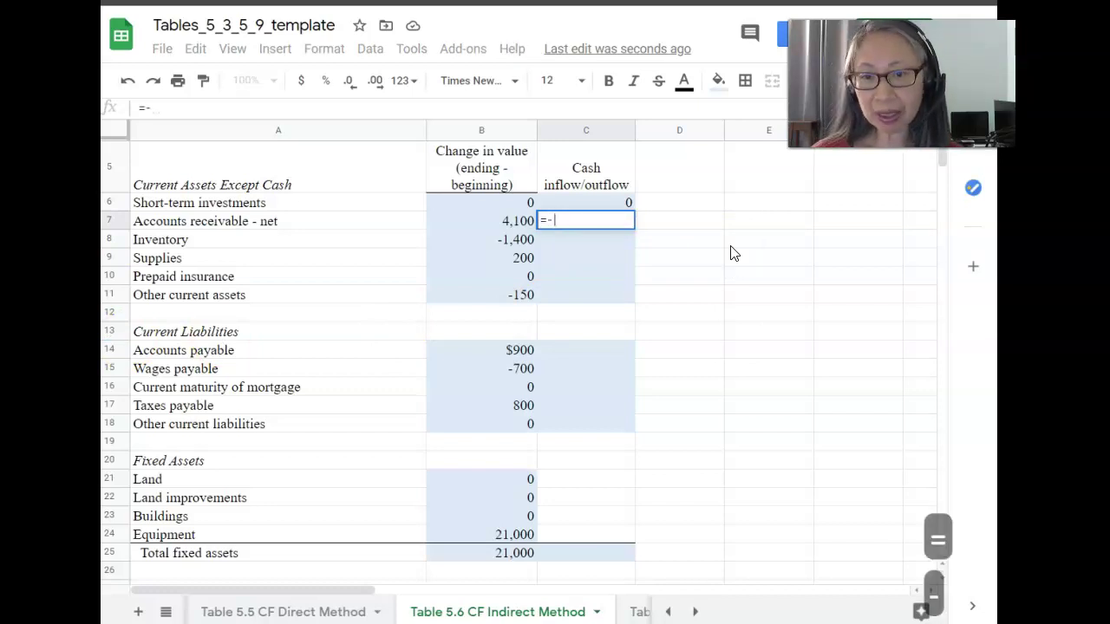
pyautogui.click(502, 221)
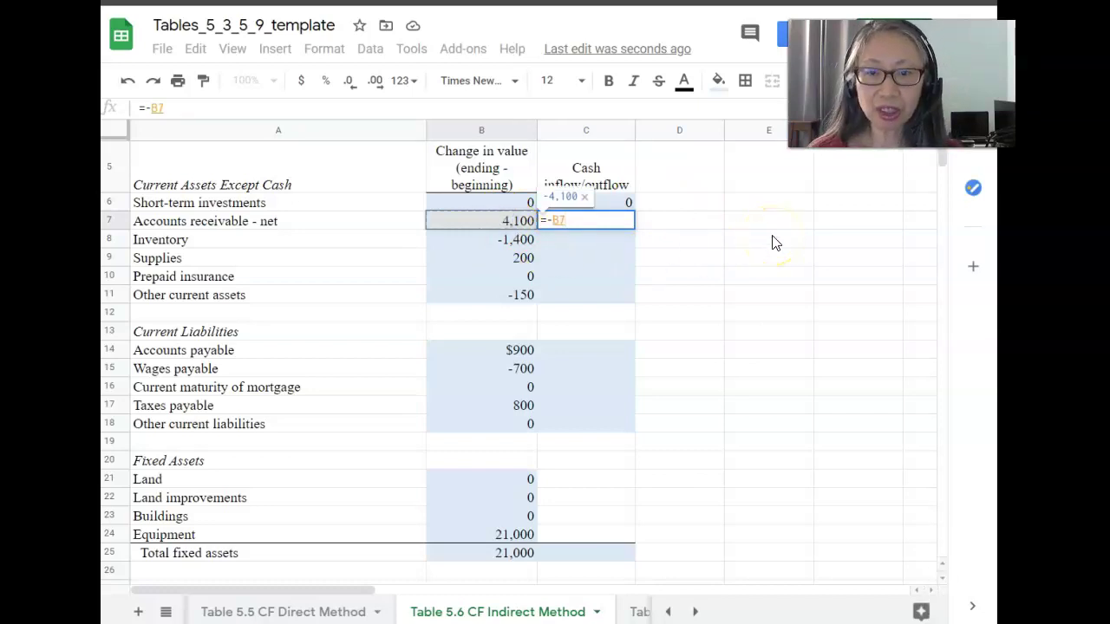
pyautogui.press('Return')
pyautogui.press('Up')
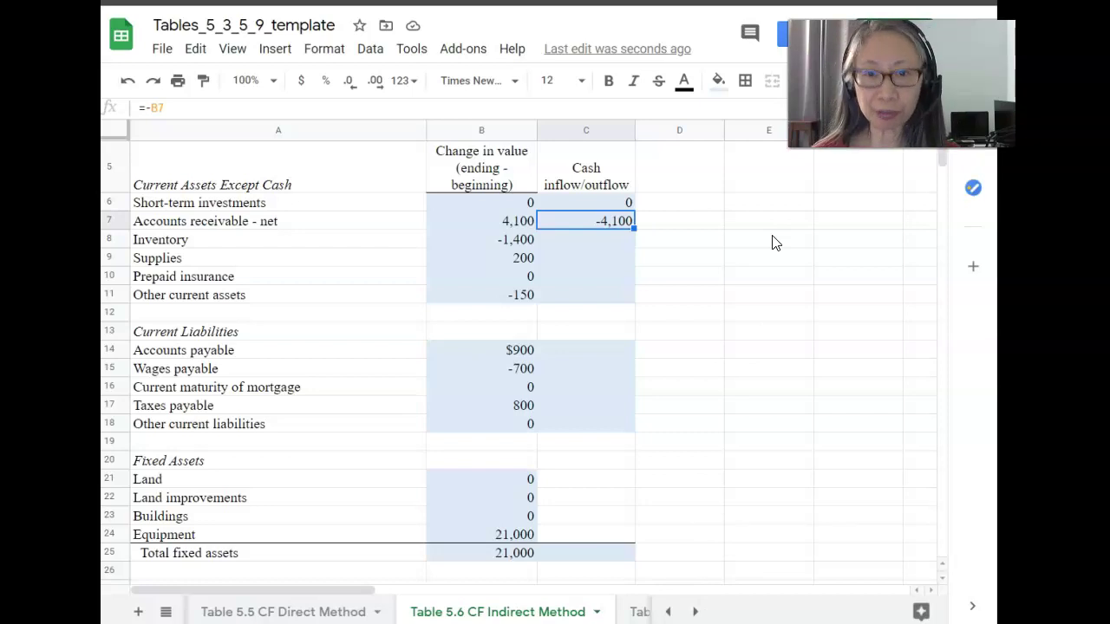
# - In C8, calculate the inventory cash inflow/outflow as the negative of its change in value, =-B8
pyautogui.press('Down')
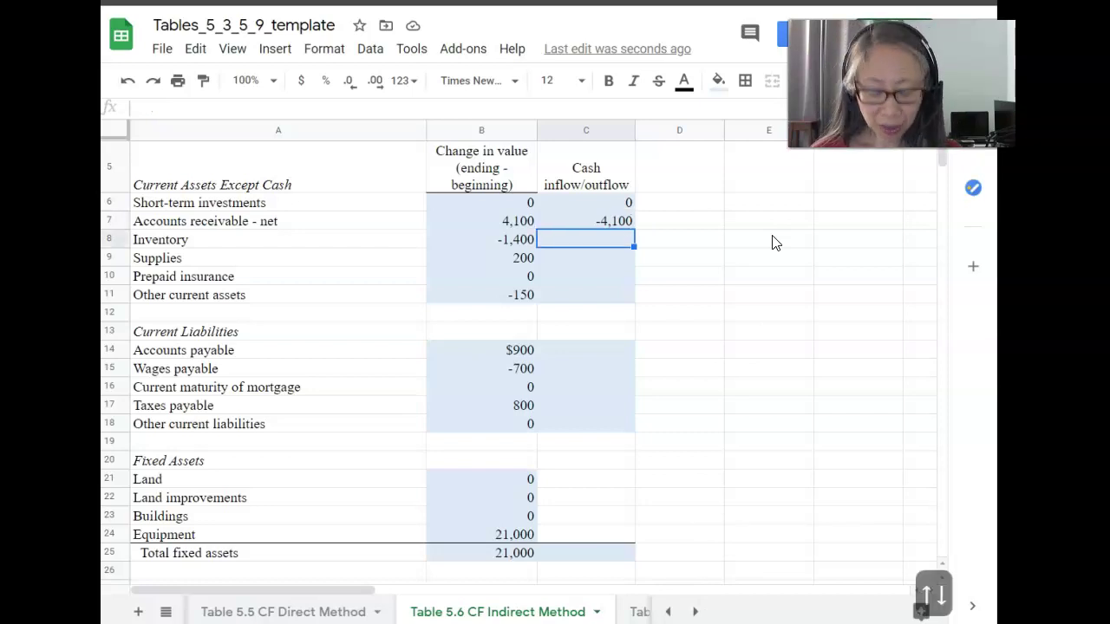
pyautogui.write('=-')
pyautogui.press('Left')
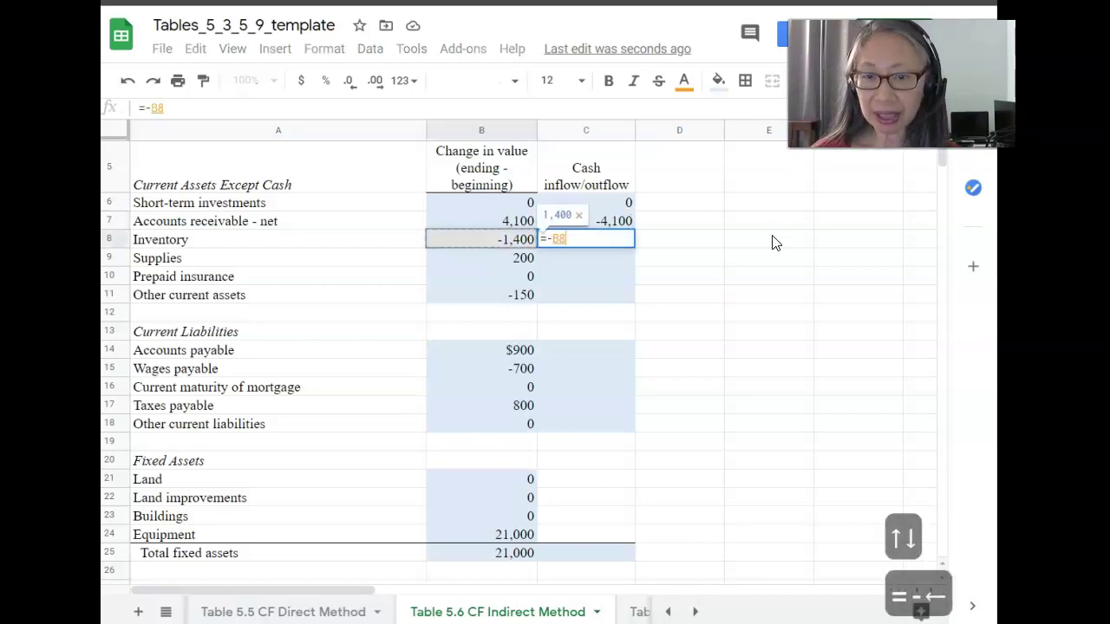
pyautogui.press('Return')
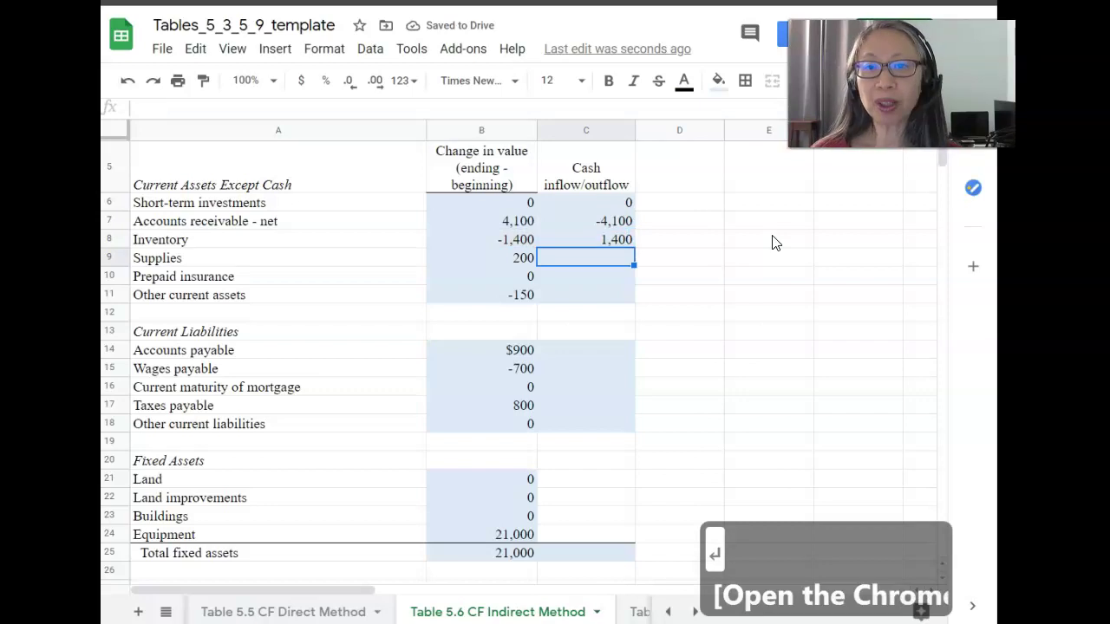
pyautogui.press('Up')
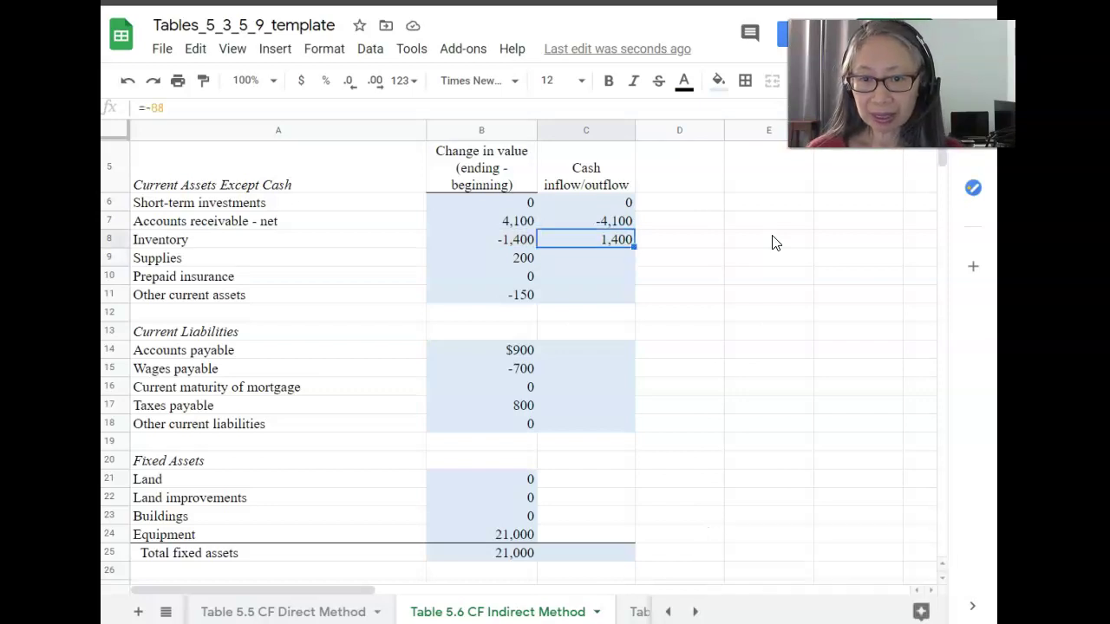
pyautogui.press('Down')
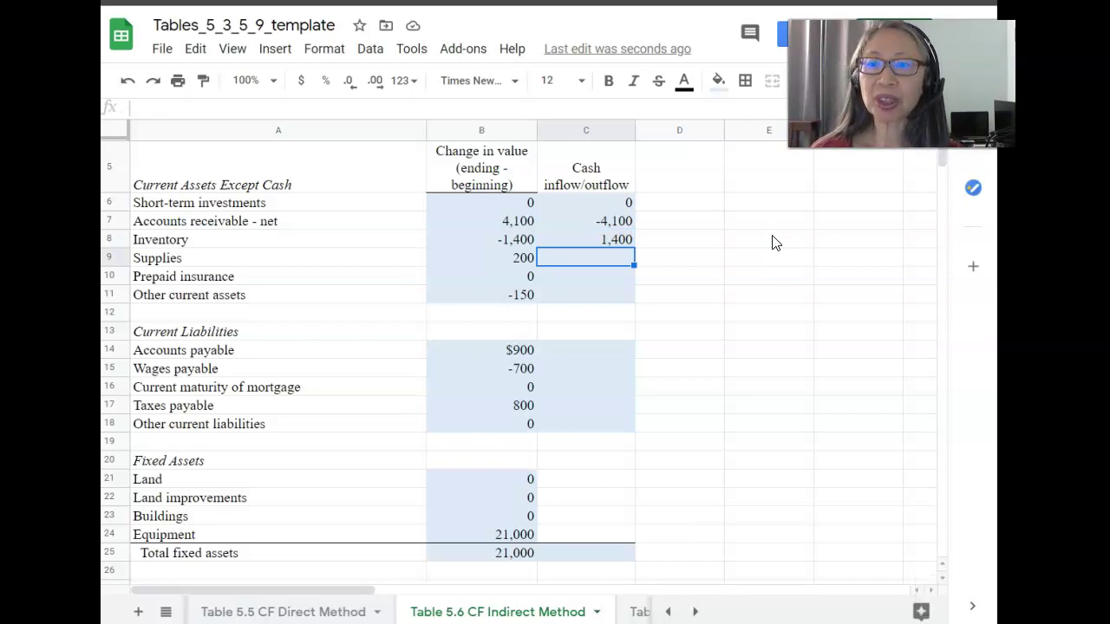
# - Copy the inventory cash flow formula from C8 to supplies, prepaid insurance and other current assets in C9:C11
pyautogui.press('Up')
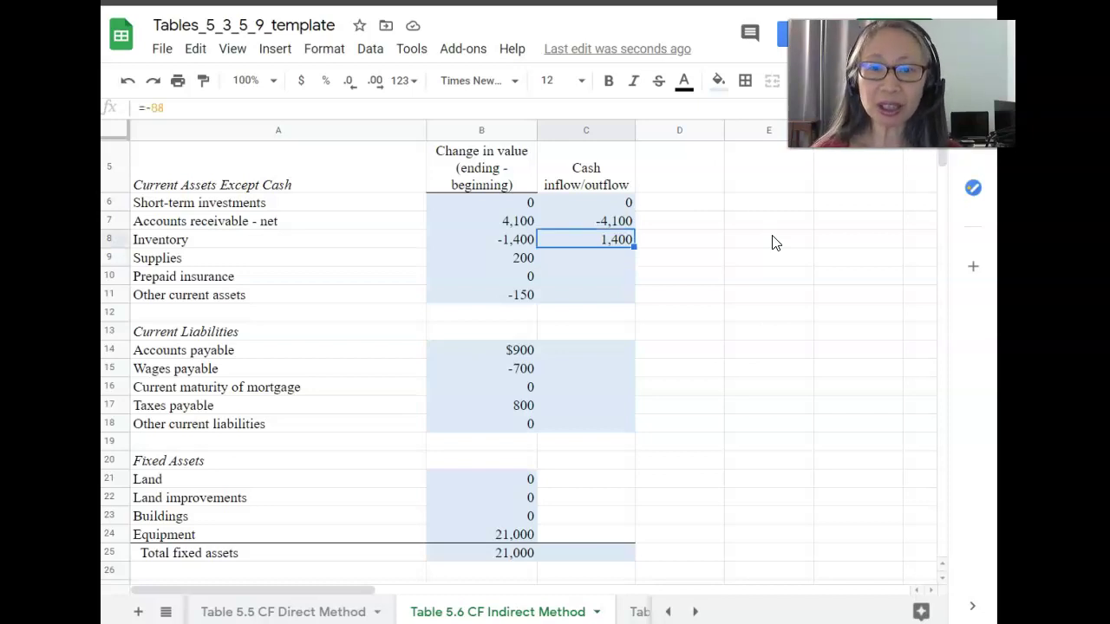
pyautogui.hotkey('ctrl', 'c')
pyautogui.press('Down')
pyautogui.hotkey('shift', 'Down')
pyautogui.hotkey('shift', 'Down')
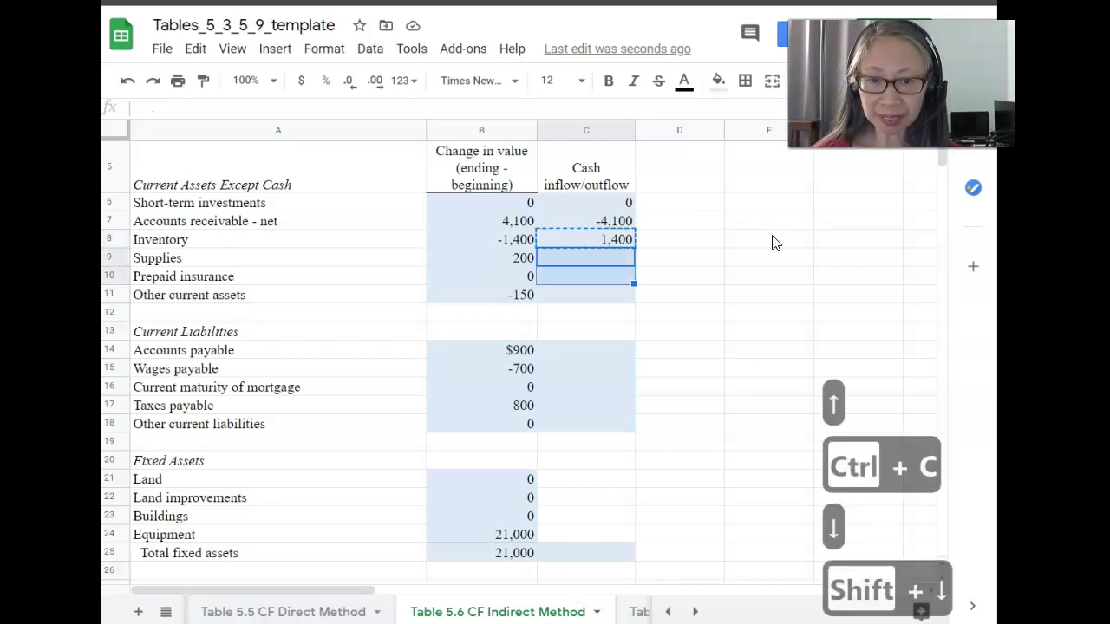
pyautogui.hotkey('ctrl', 'v')
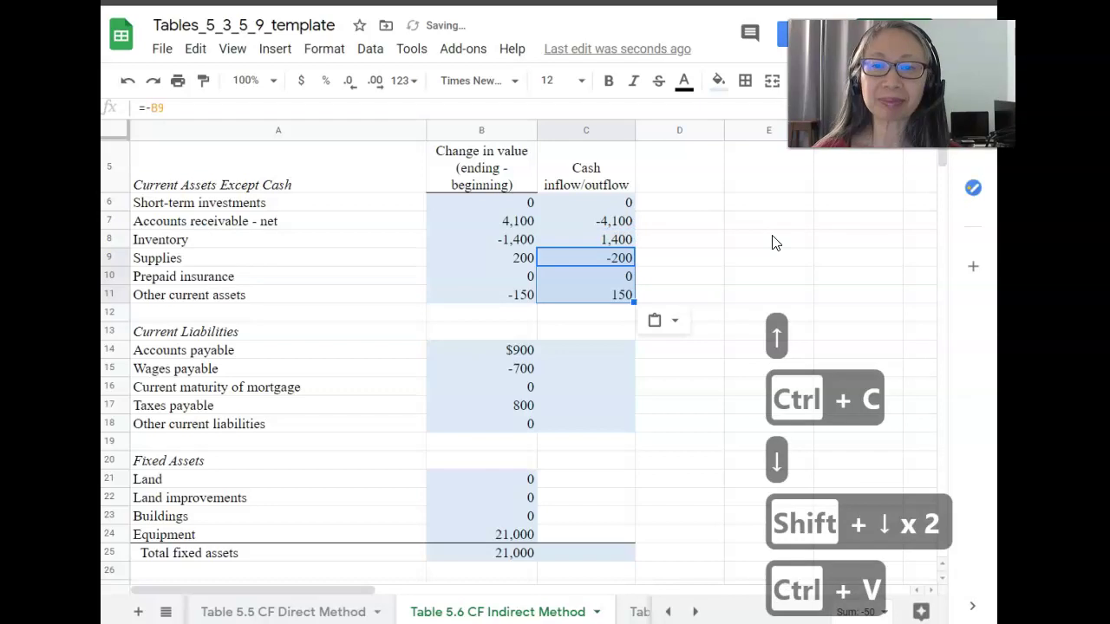
# - In C14, set the accounts payable cash inflow/outflow equal to its change in value in B14
pyautogui.press('Down')
pyautogui.press('Down')
pyautogui.press('Down')
pyautogui.press('Down')
pyautogui.press('Down')
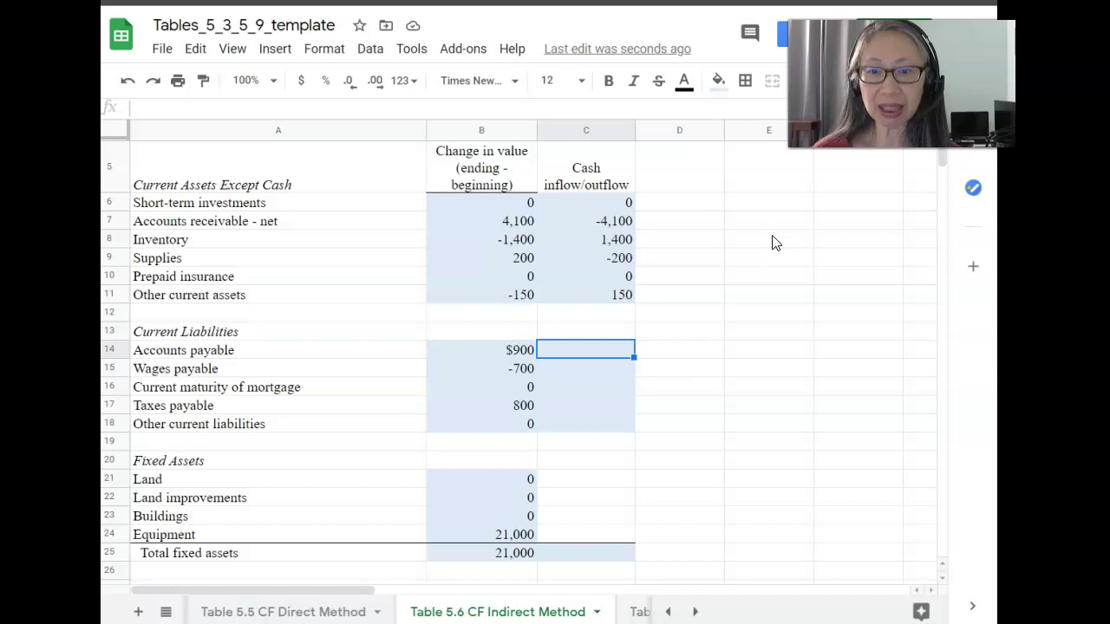
pyautogui.write('=')
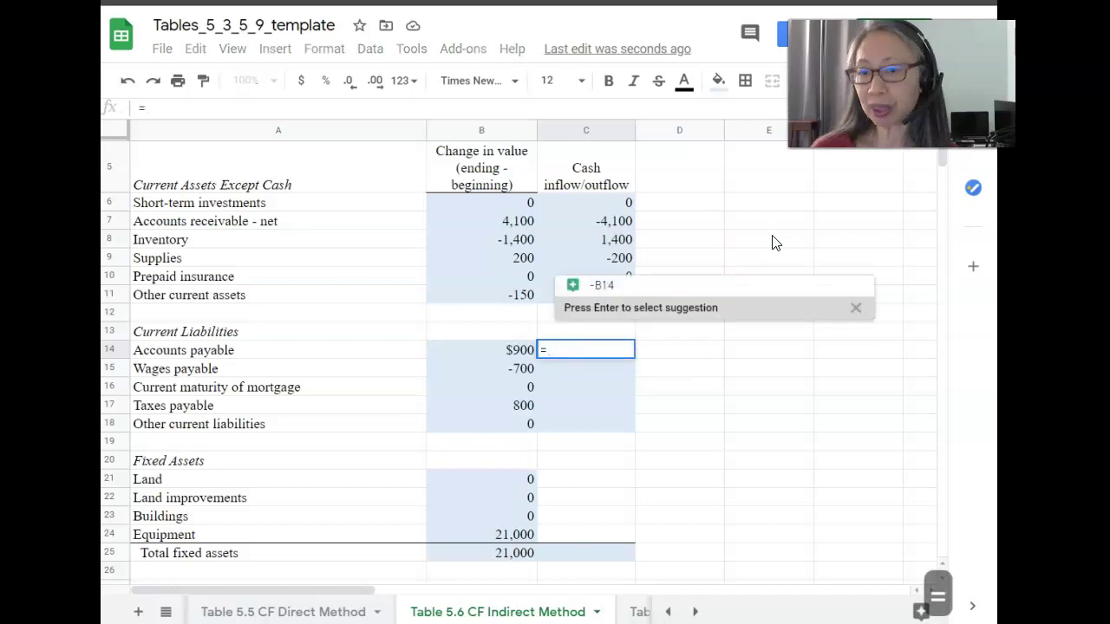
pyautogui.press('Left')
pyautogui.press('Return')
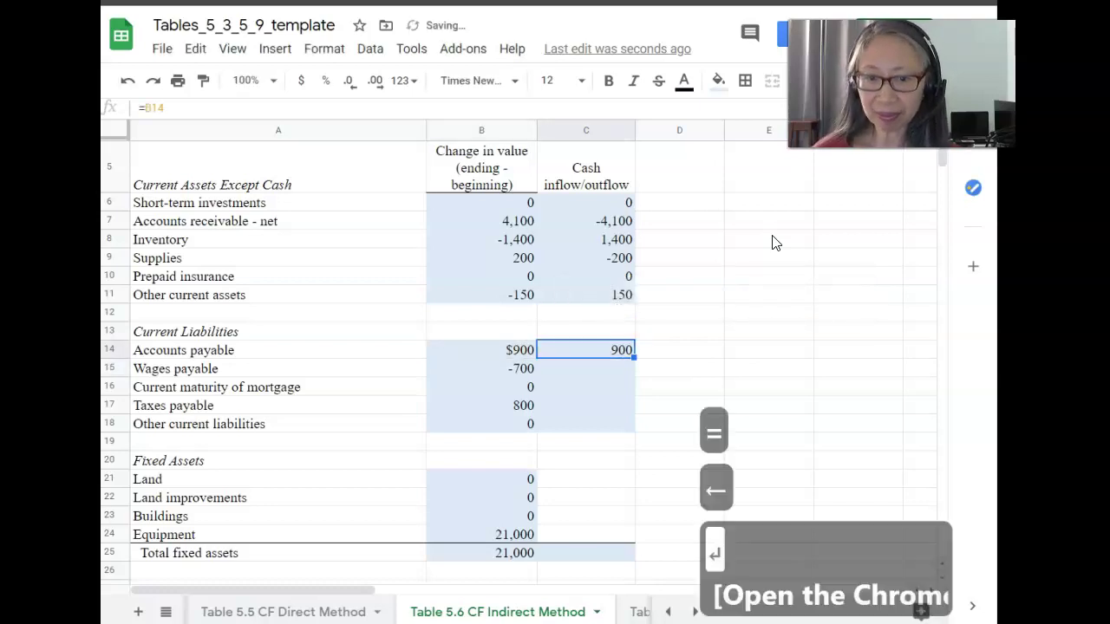
# - Copy the accounts payable cash flow formula from C14 to the remaining current liabilities in C15:C18
pyautogui.hotkey('ctrl', 'c')
pyautogui.hotkey('shift', 'Down')
pyautogui.hotkey('shift', 'Down')
pyautogui.hotkey('shift', 'Down')
pyautogui.hotkey('shift', 'Down')
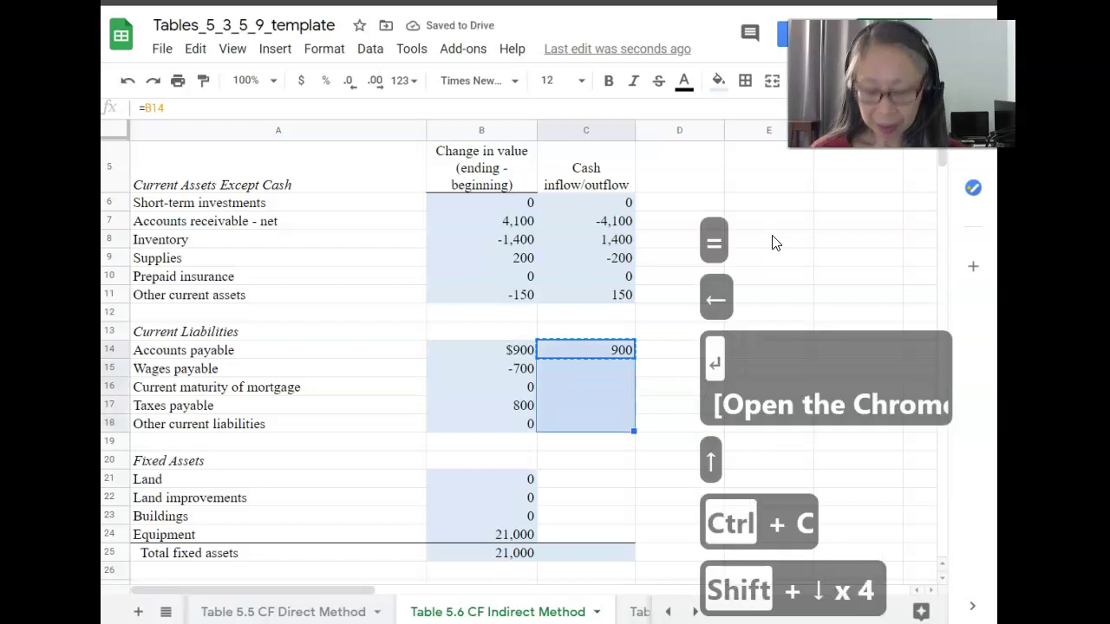
pyautogui.hotkey('ctrl', 'v')
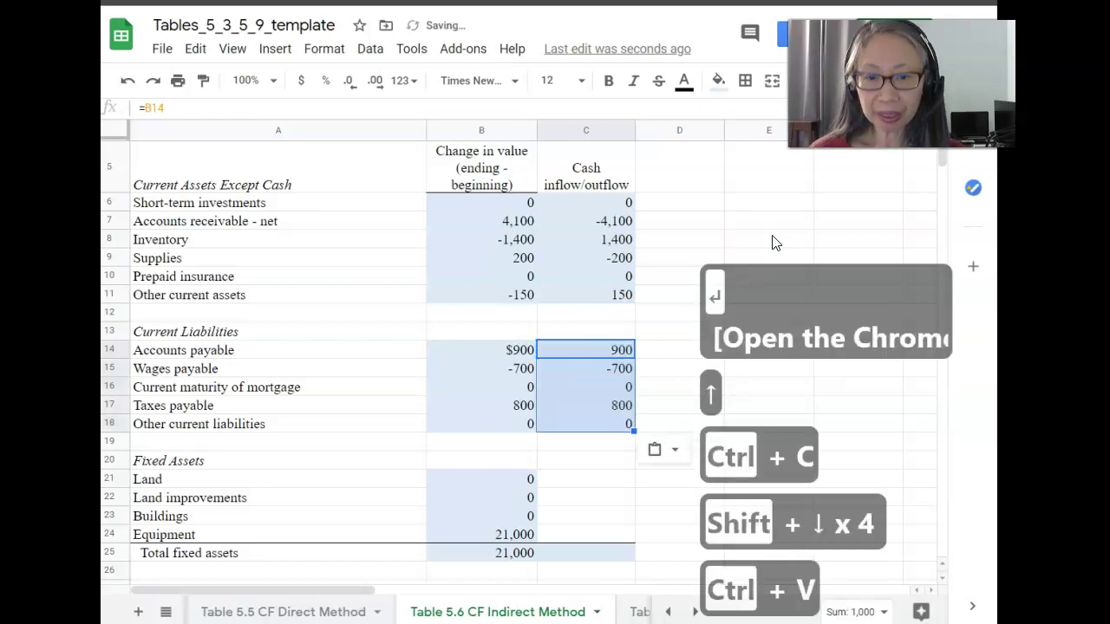
# - In C25, calculate the total fixed assets cash inflow/outflow as the negative of its change in value, =-B25
pyautogui.scroll(-1, 652, 333)
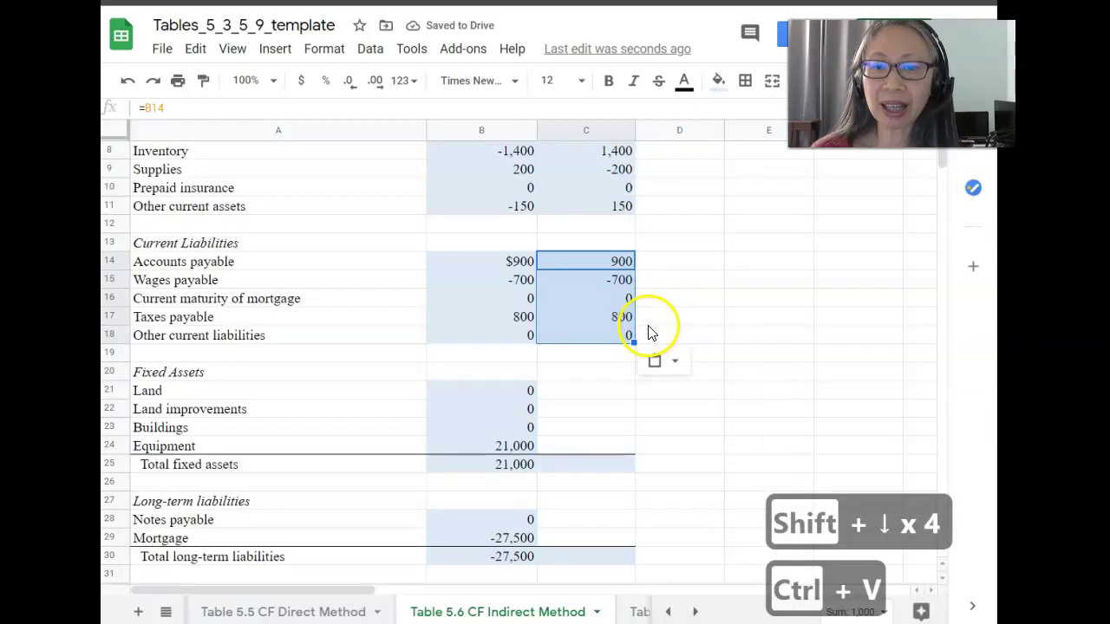
pyautogui.click(610, 464)
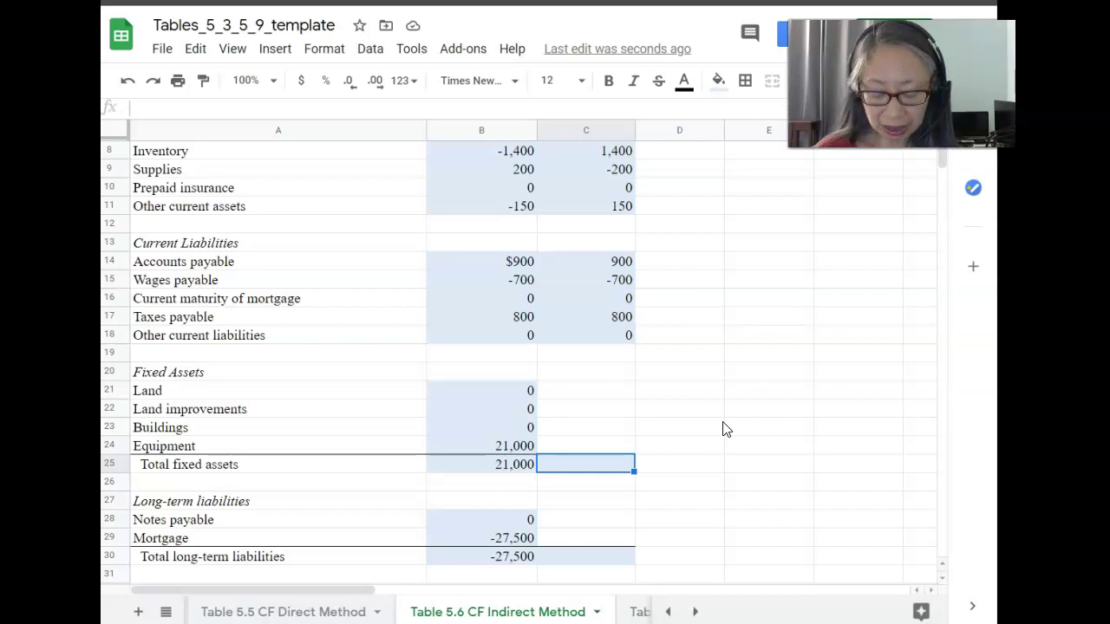
pyautogui.write('=')
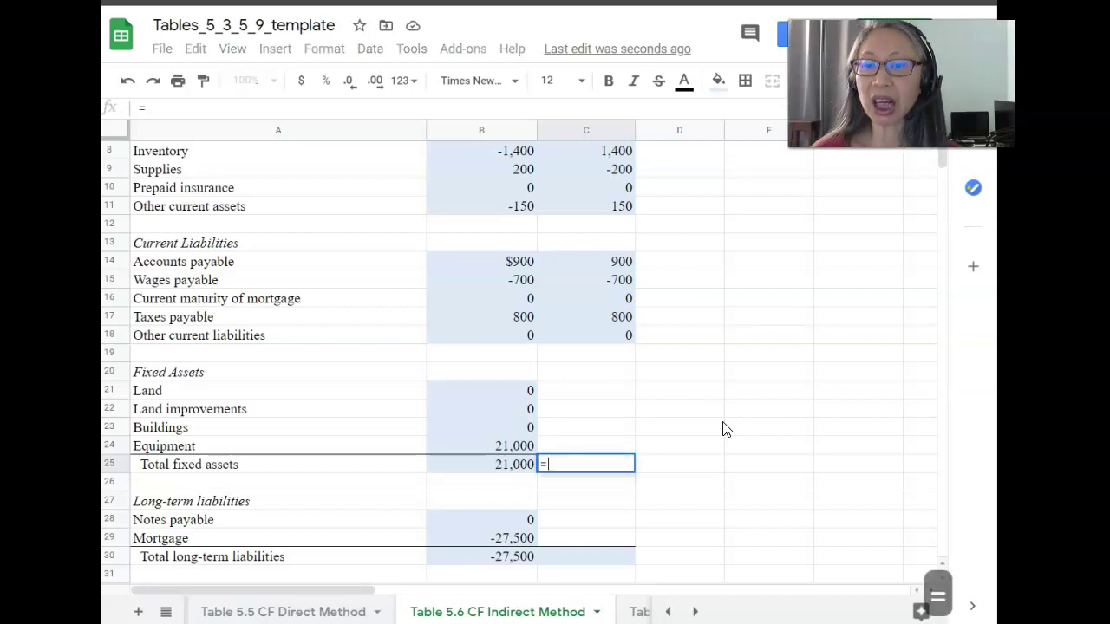
pyautogui.write('-')
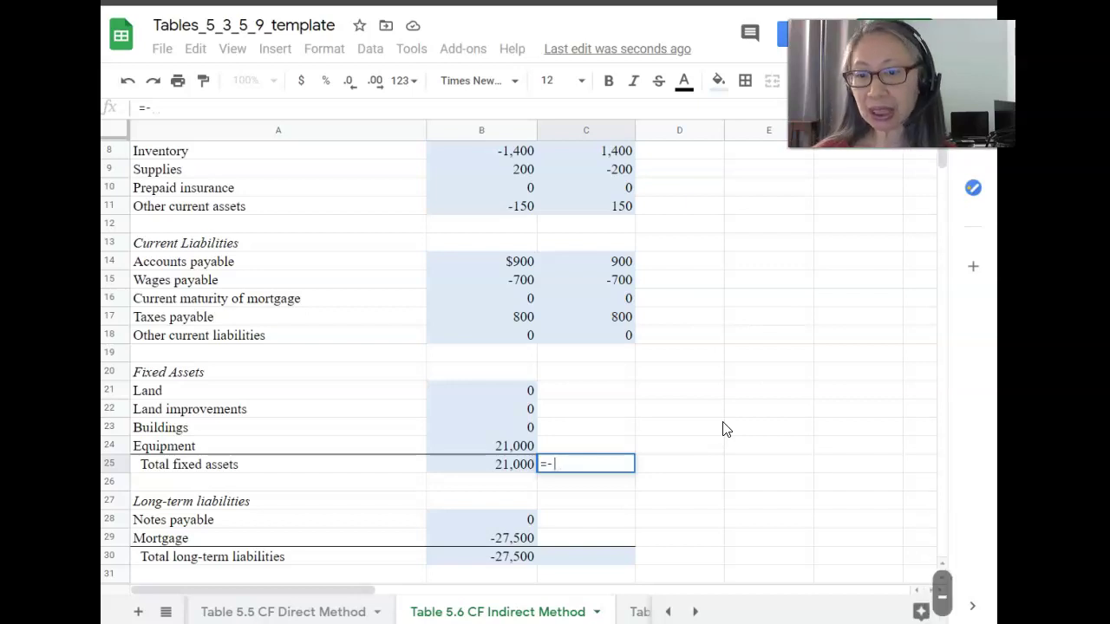
pyautogui.click(470, 468)
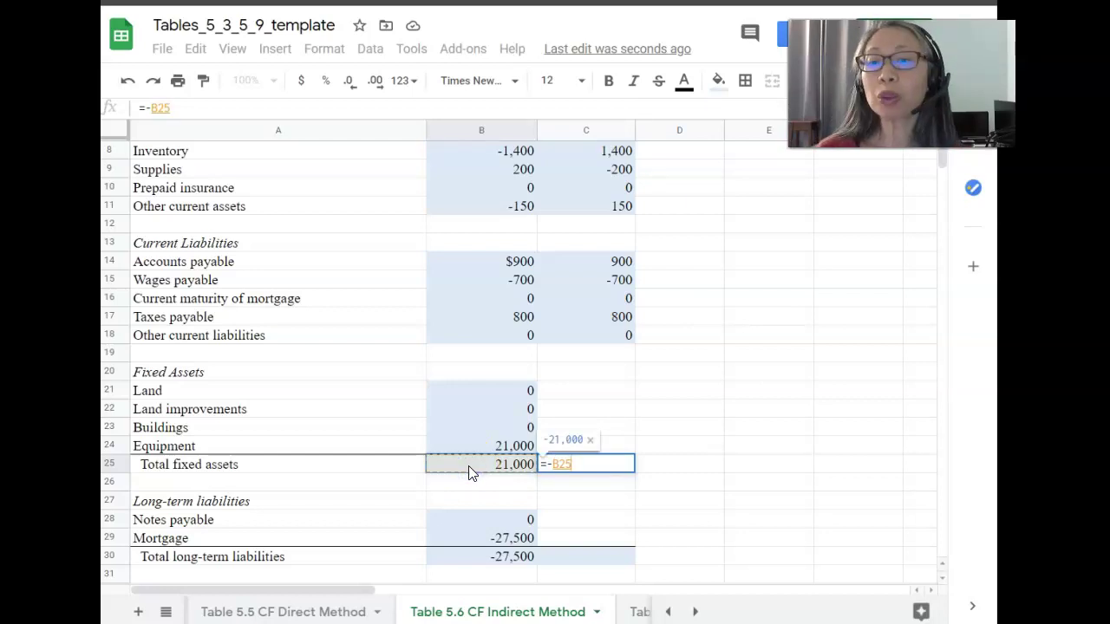
pyautogui.press('Return')
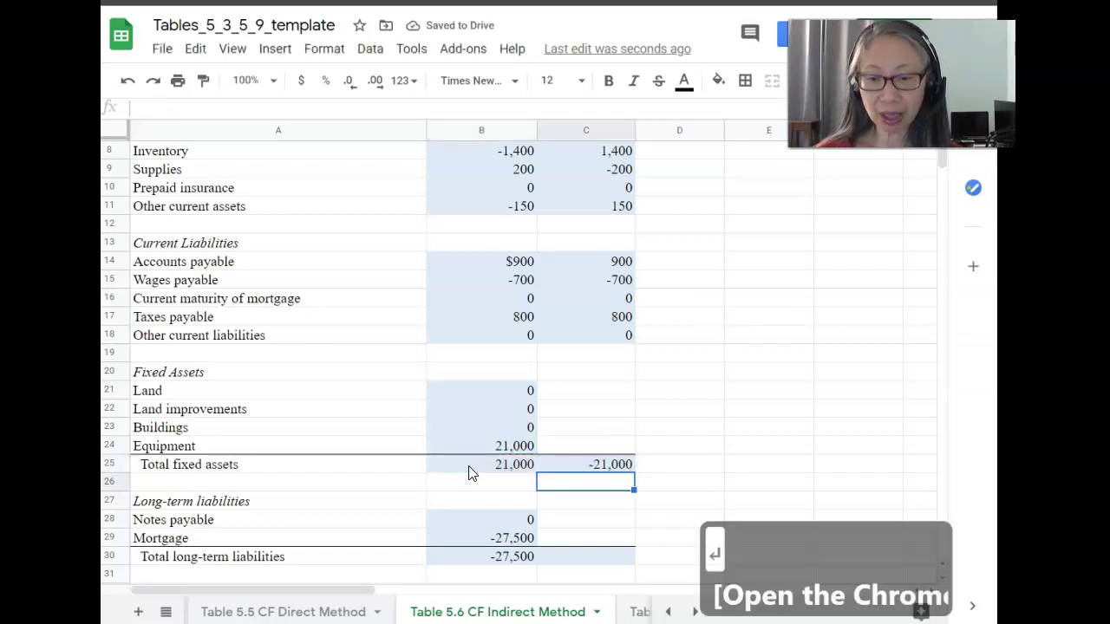
# - In C30, set the total long-term liabilities cash inflow/outflow equal to its change in value, =B30
pyautogui.click(589, 557)
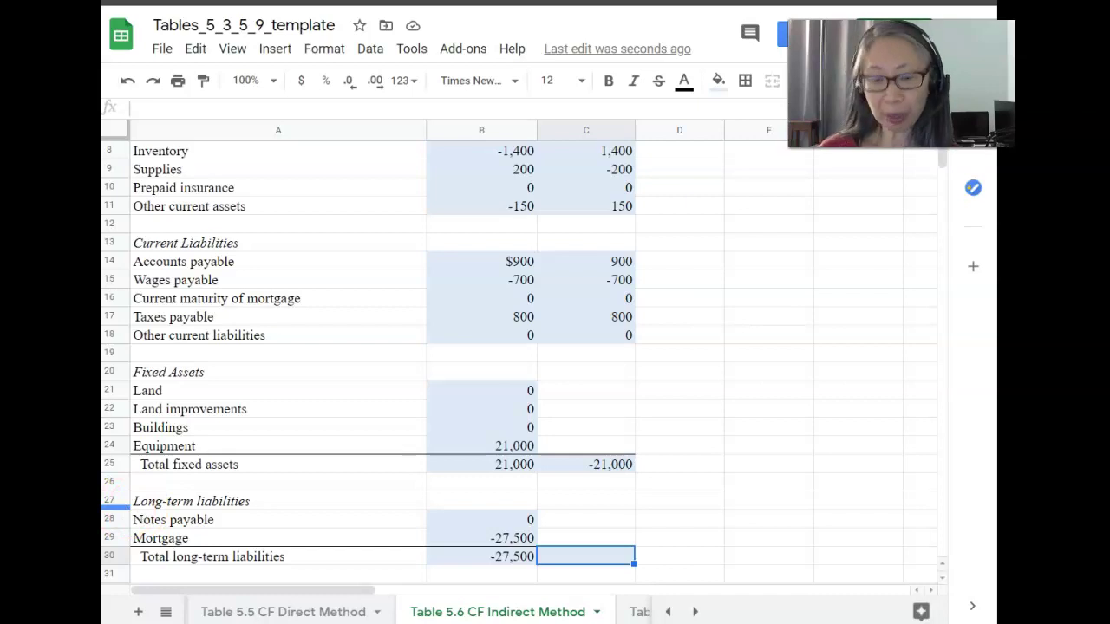
pyautogui.write('=')
pyautogui.press('Left')
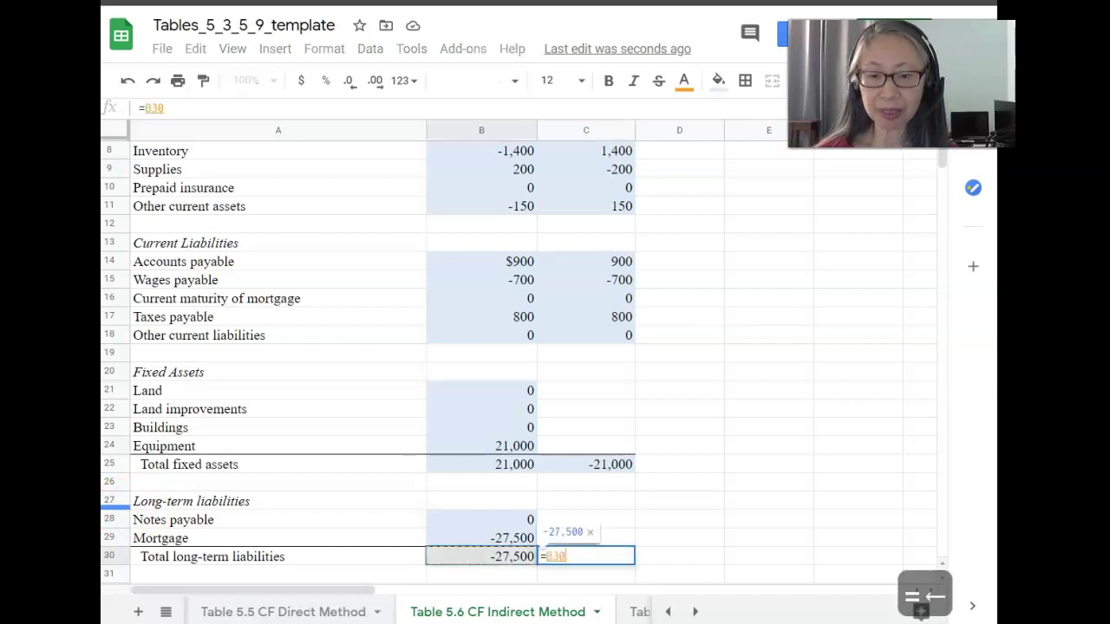
pyautogui.press('Return')
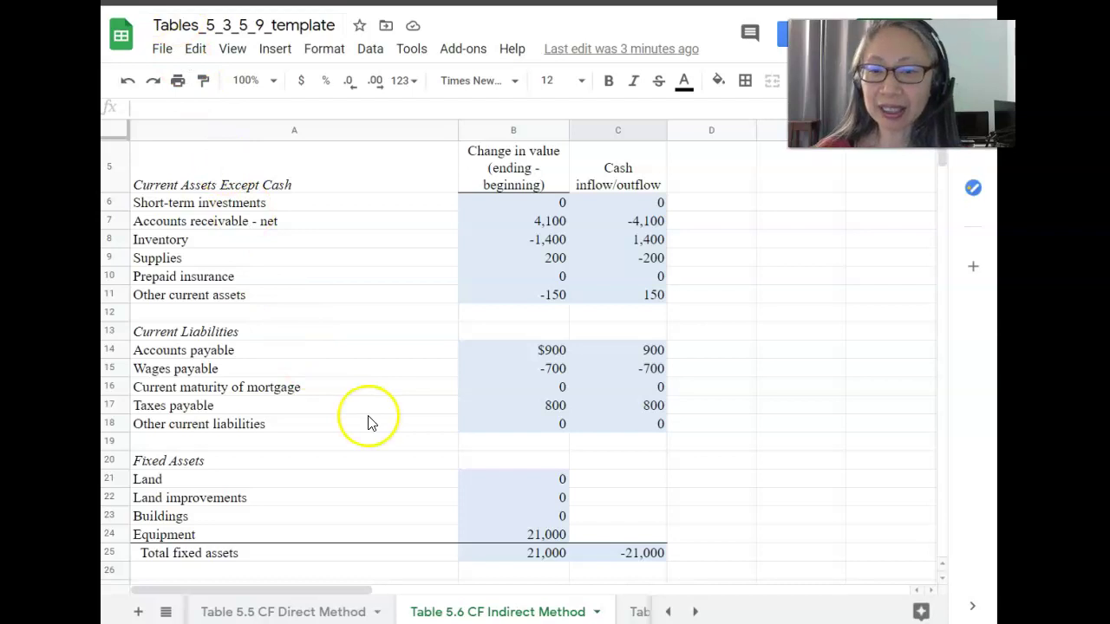
# - In B46 of the indirect-method cash flow statement, link net income to B33 of the Table 5.4 Income Statement sheet
pyautogui.scroll(-10, 369, 422)
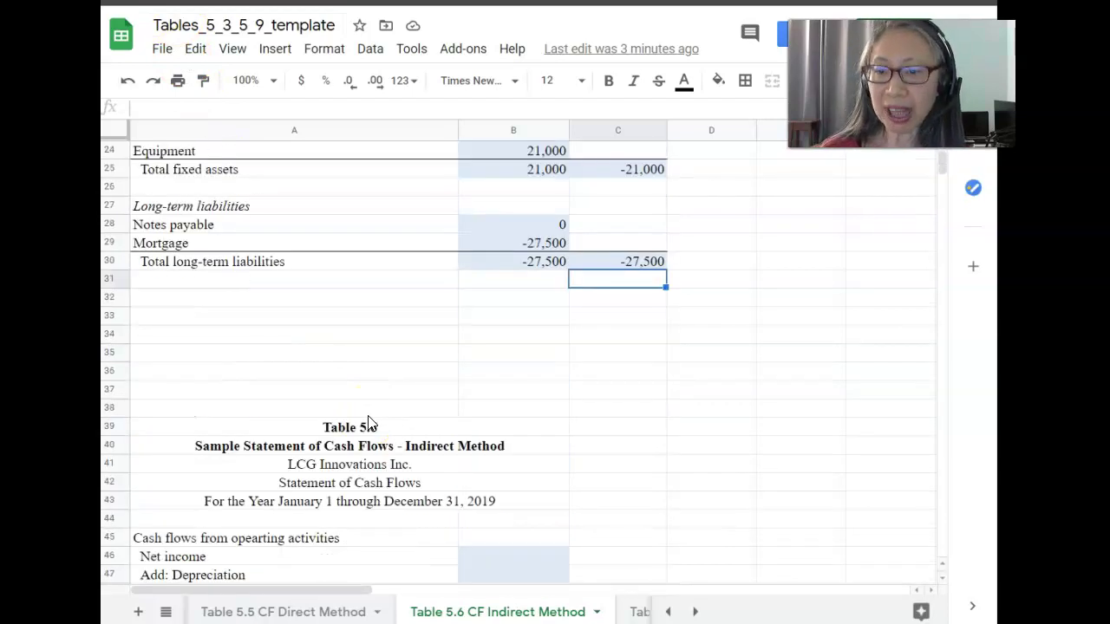
pyautogui.scroll(-6, 369, 423)
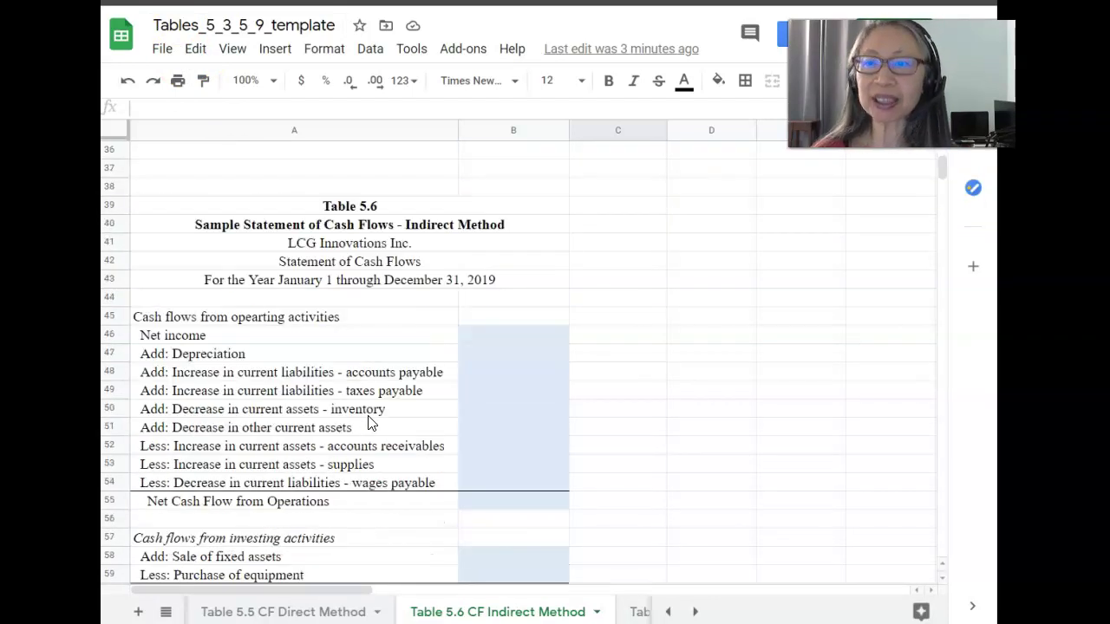
pyautogui.scroll(-2, 369, 422)
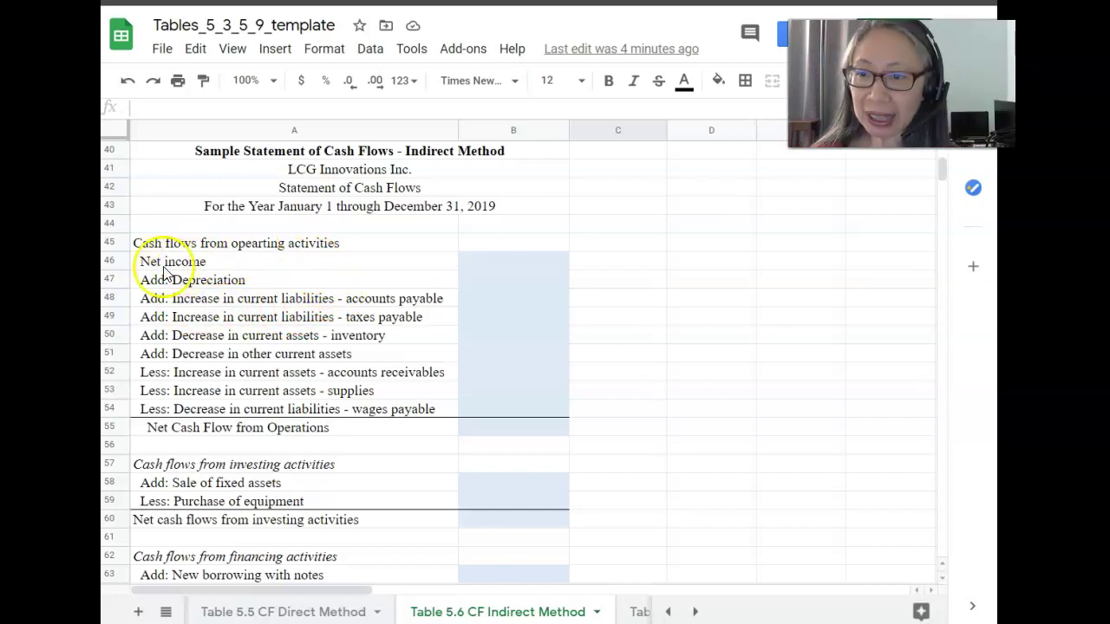
pyautogui.click(520, 263)
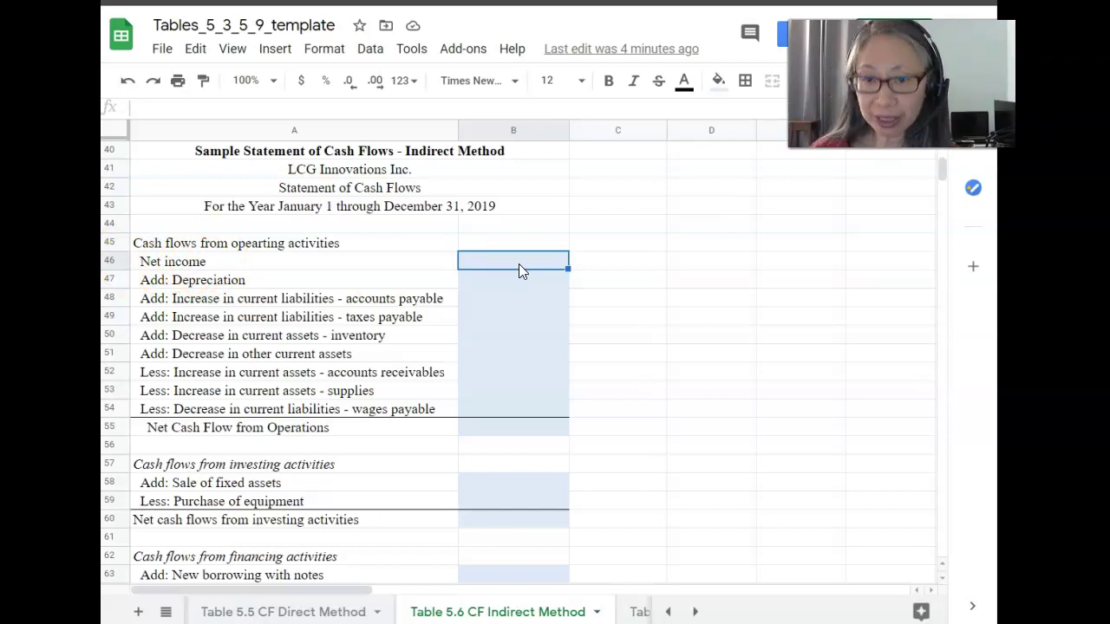
pyautogui.write('=')
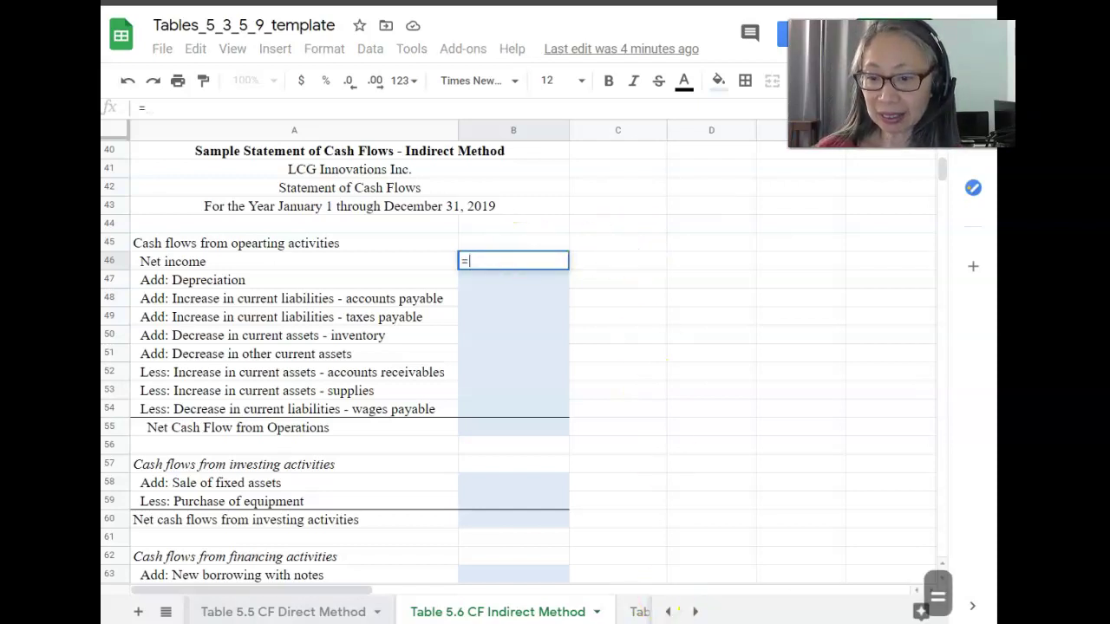
pyautogui.click(669, 611)
pyautogui.click(669, 611)
pyautogui.click(503, 612)
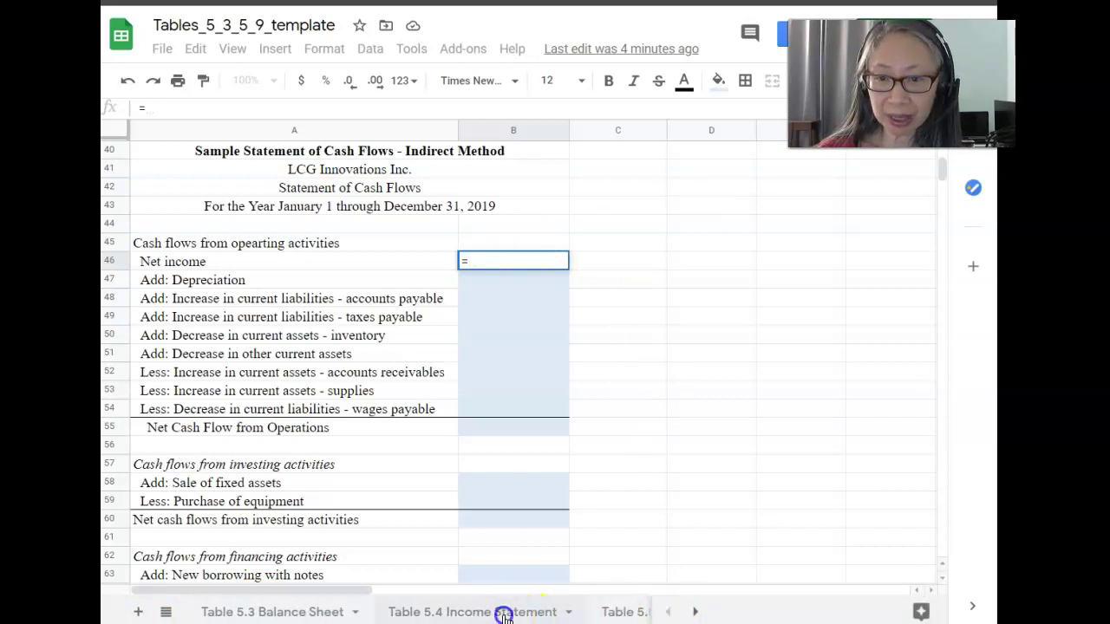
pyautogui.scroll(-5, 511, 373)
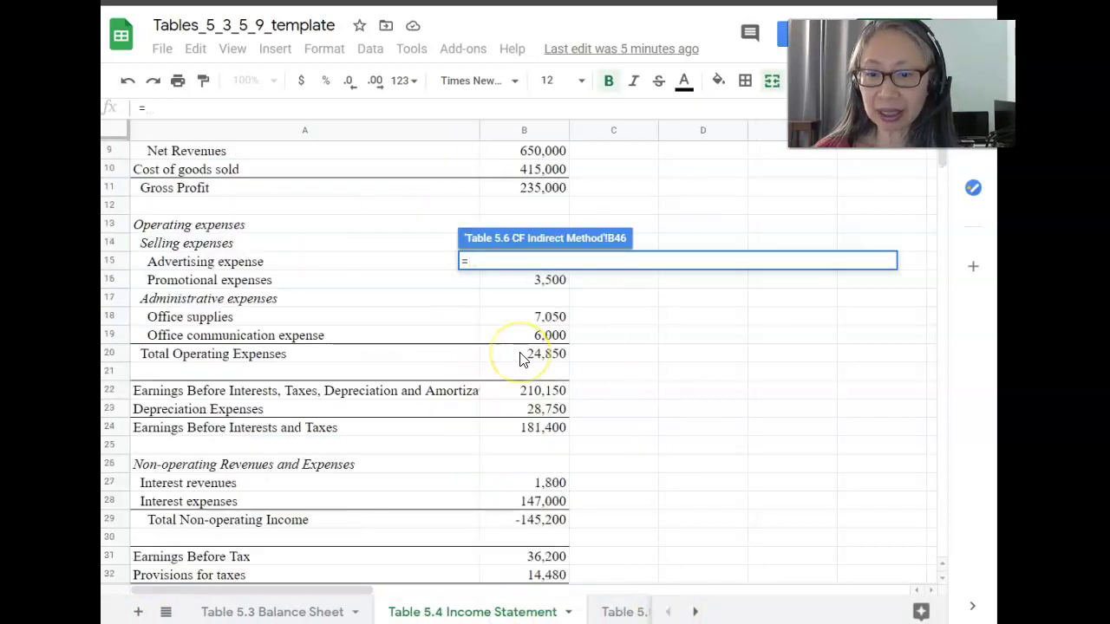
pyautogui.click(542, 445)
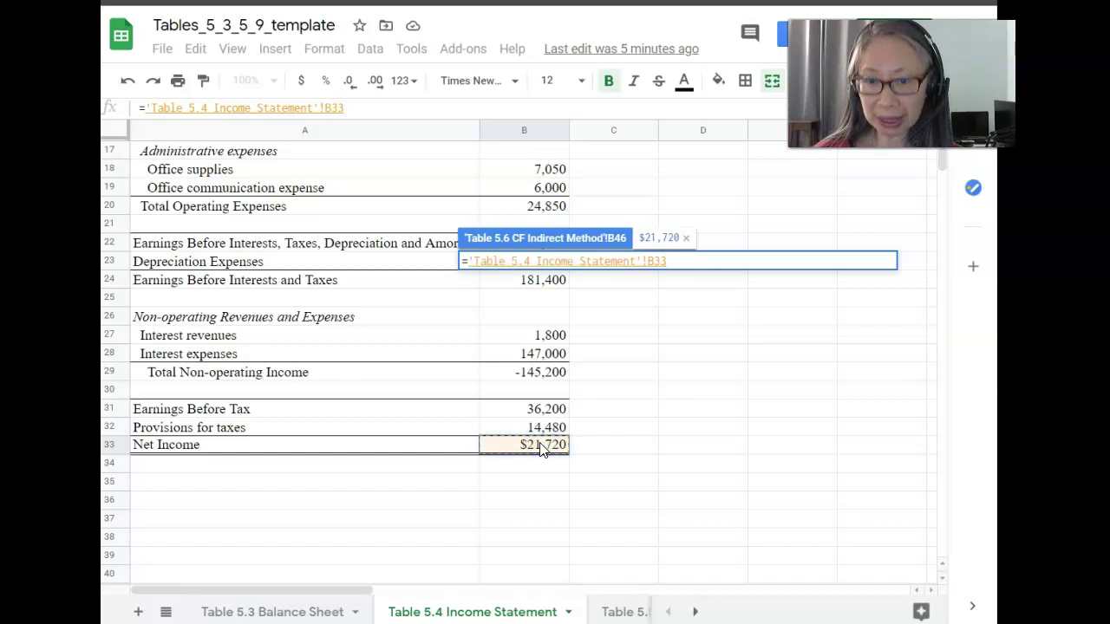
pyautogui.press('Return')
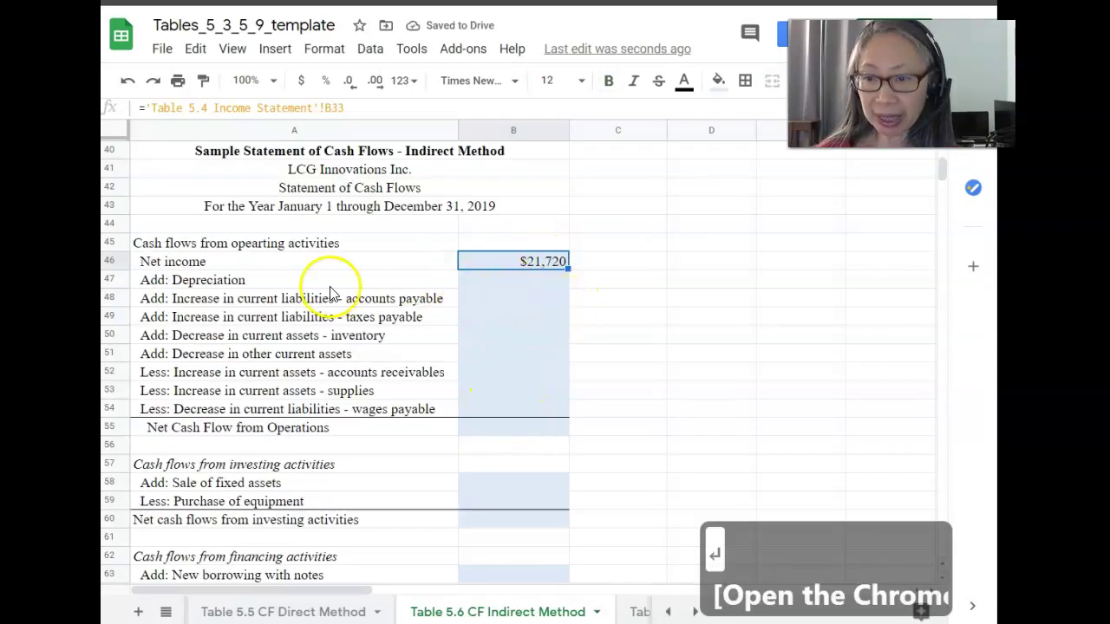
# - In B47, link the depreciation add-back to Depreciation Expenses in B23 of the Table 5.4 Income Statement sheet
pyautogui.click(488, 279)
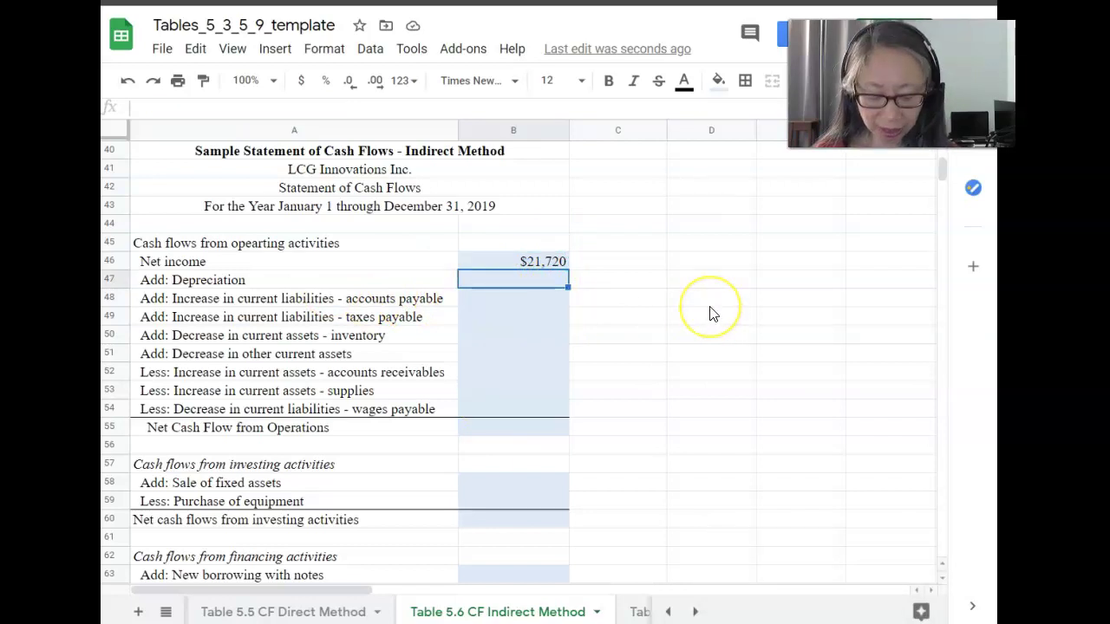
pyautogui.write('=')
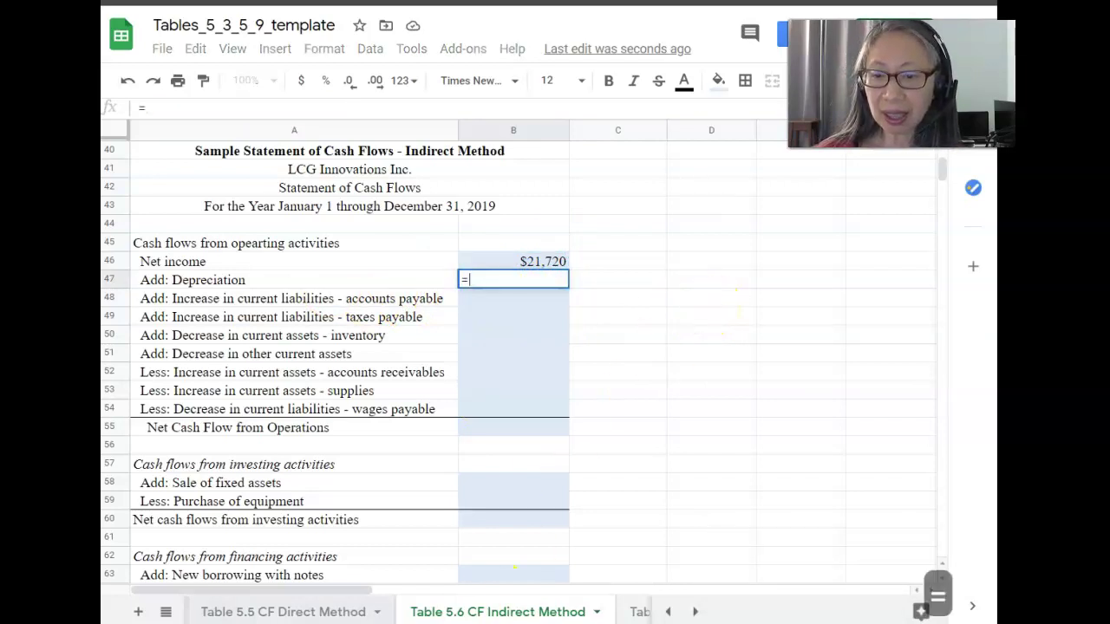
pyautogui.click(669, 612)
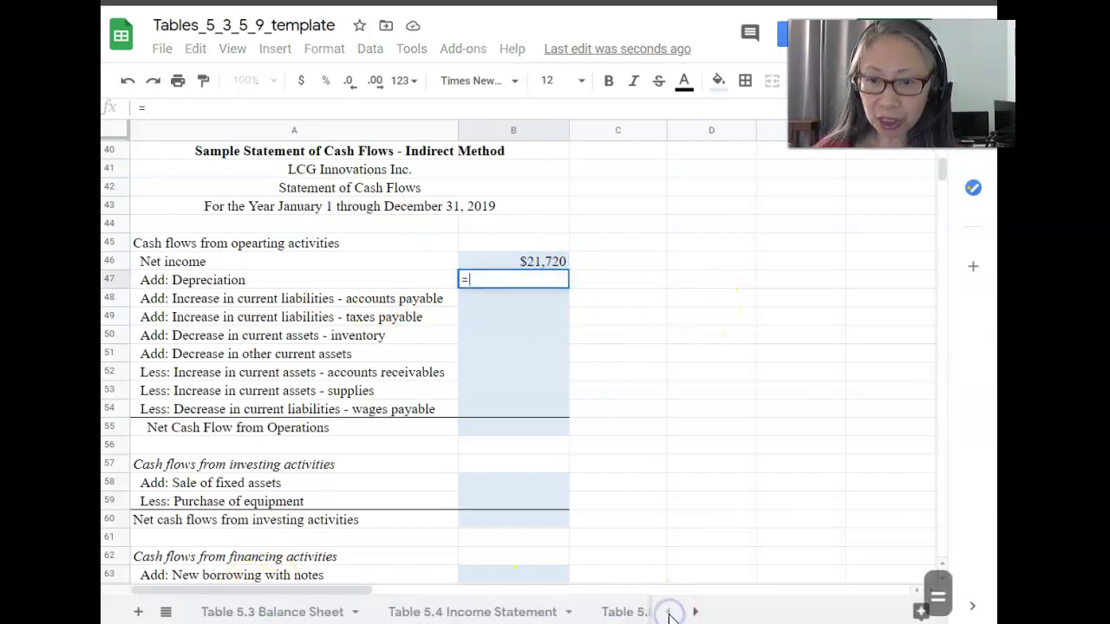
pyautogui.click(452, 612)
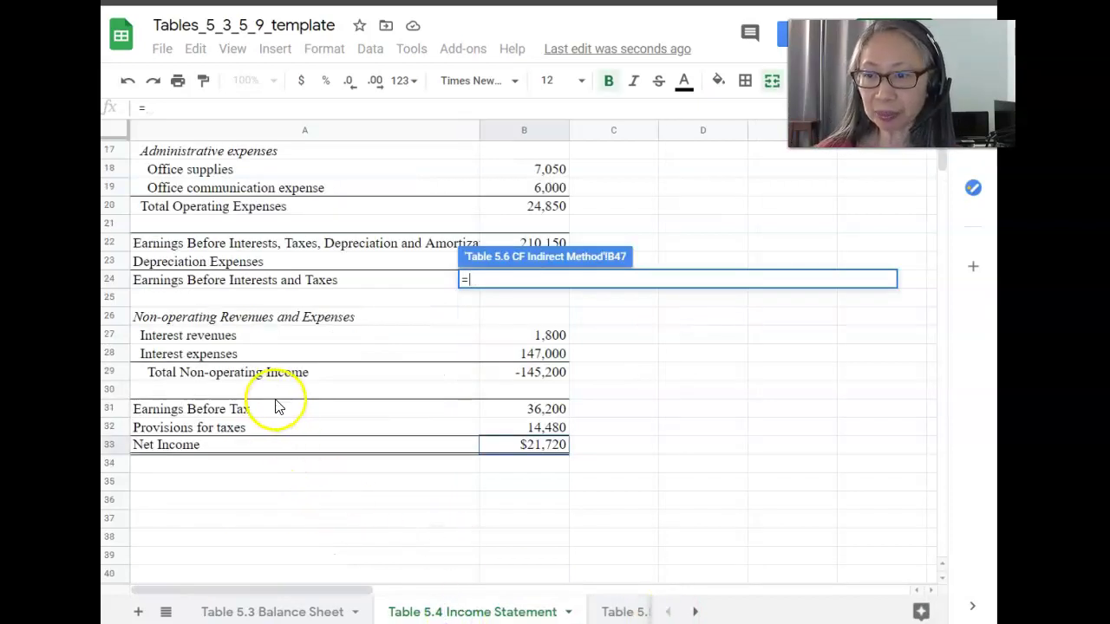
pyautogui.scroll(5, 277, 407)
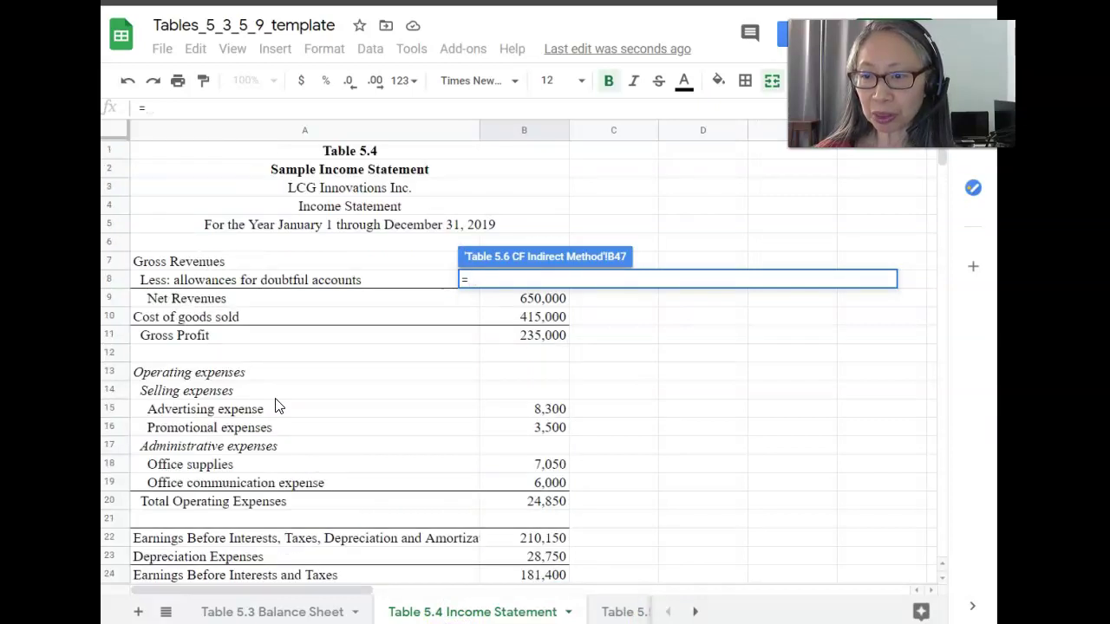
pyautogui.click(531, 557)
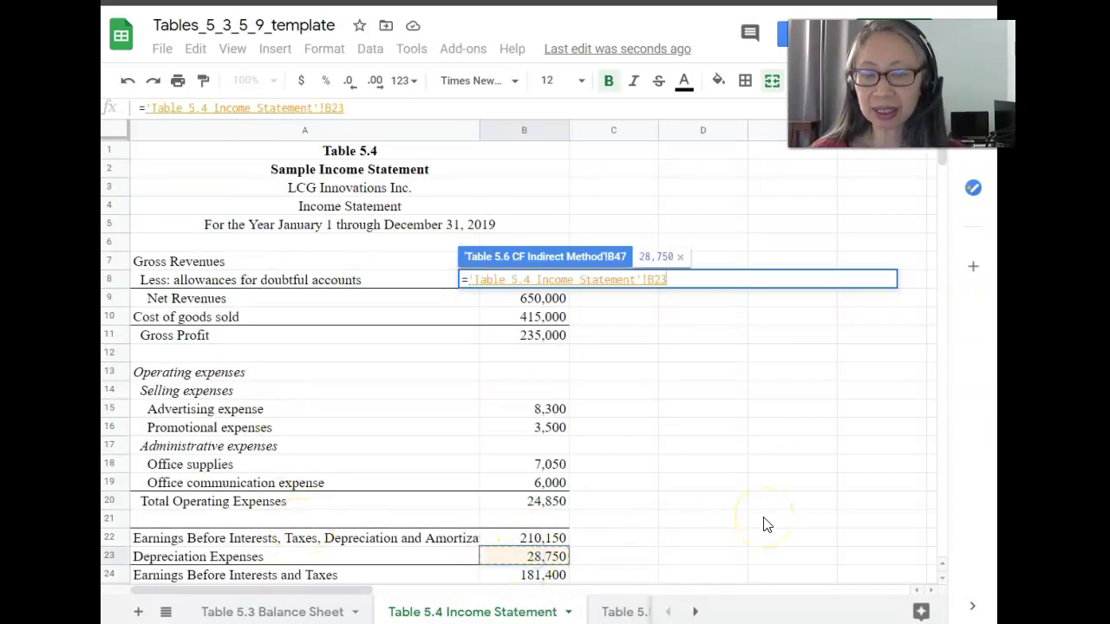
pyautogui.press('Return')
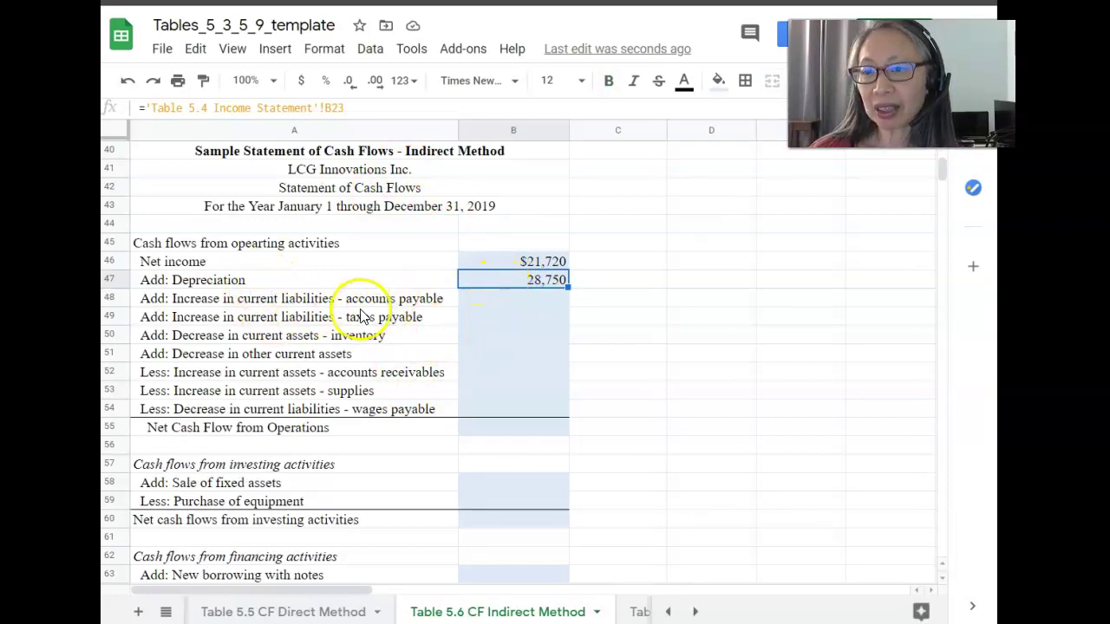
# - In B48, link the increase in accounts payable to its change in value in the worksheet above, =B14
pyautogui.click(488, 300)
pyautogui.write('=')
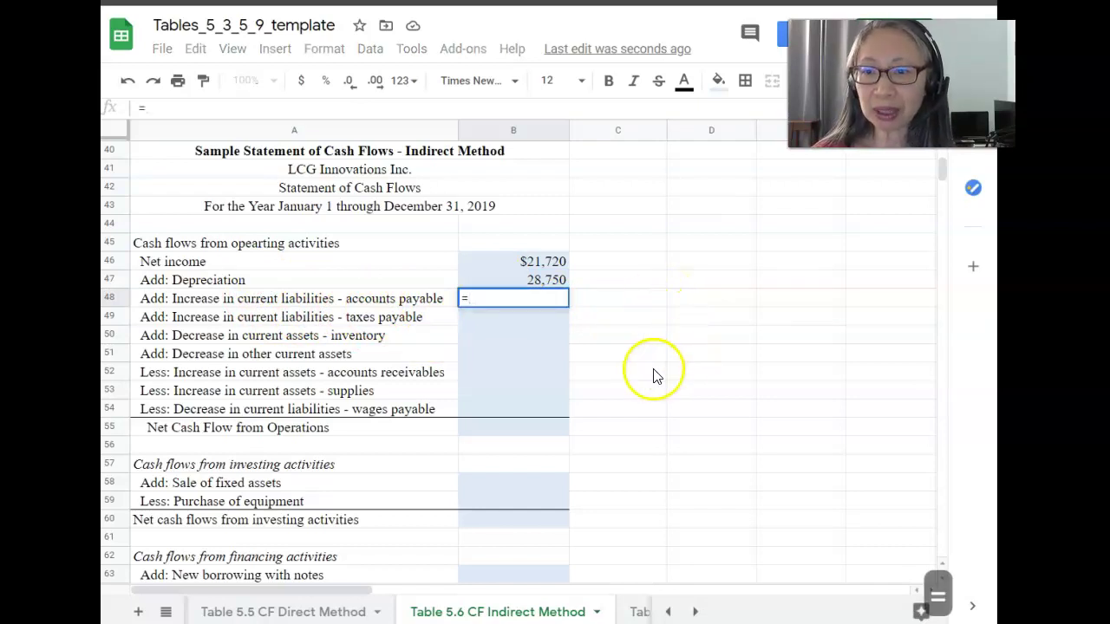
pyautogui.scroll(8, 654, 377)
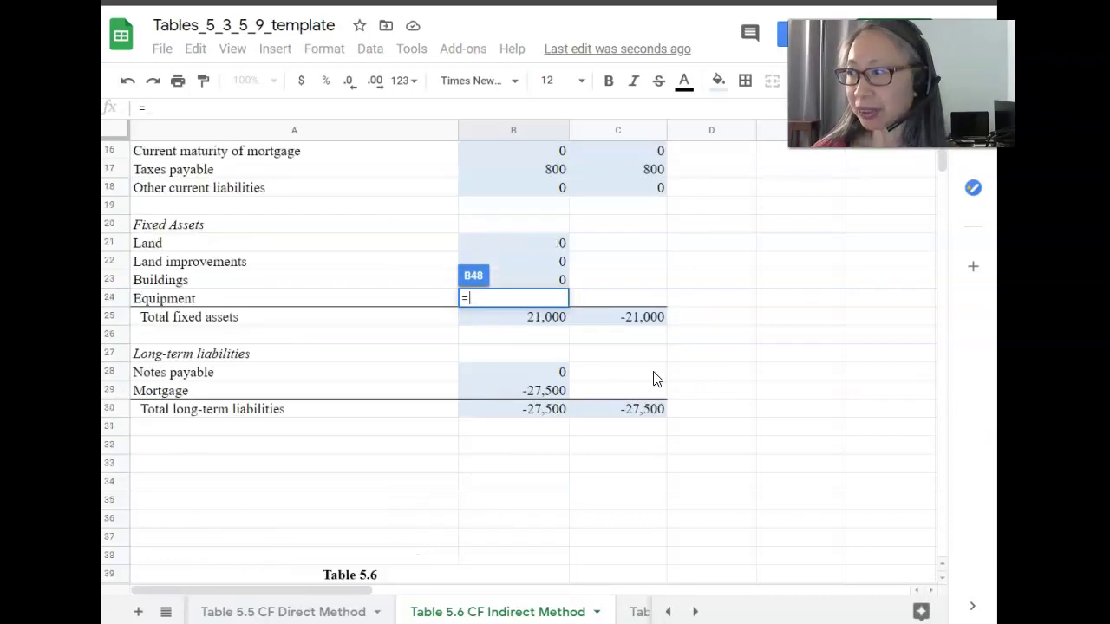
pyautogui.scroll(5, 652, 377)
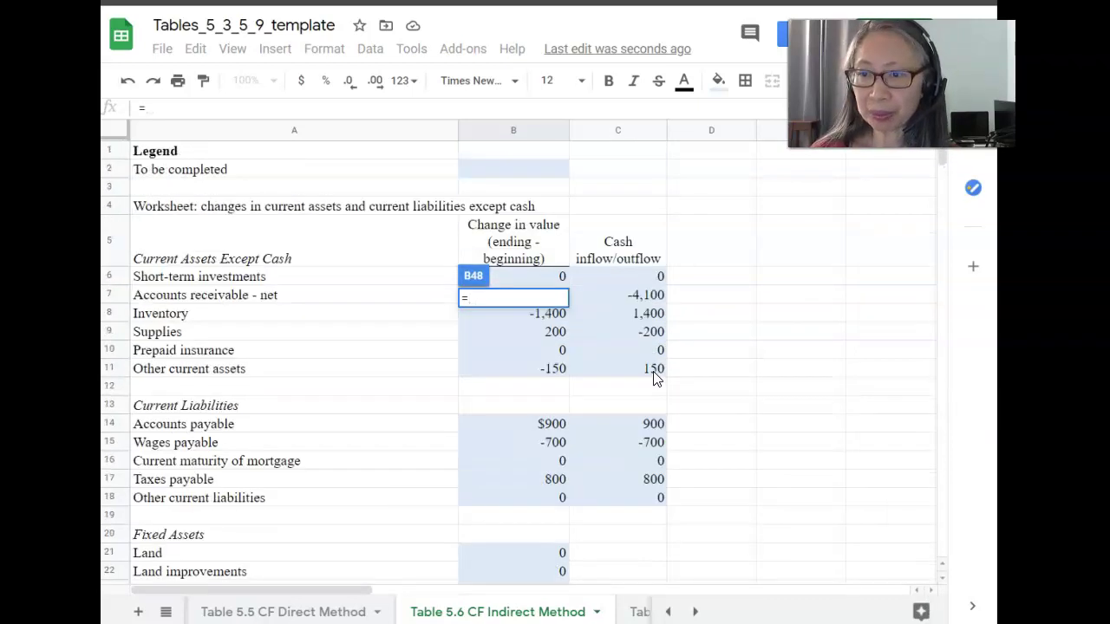
pyautogui.click(507, 426)
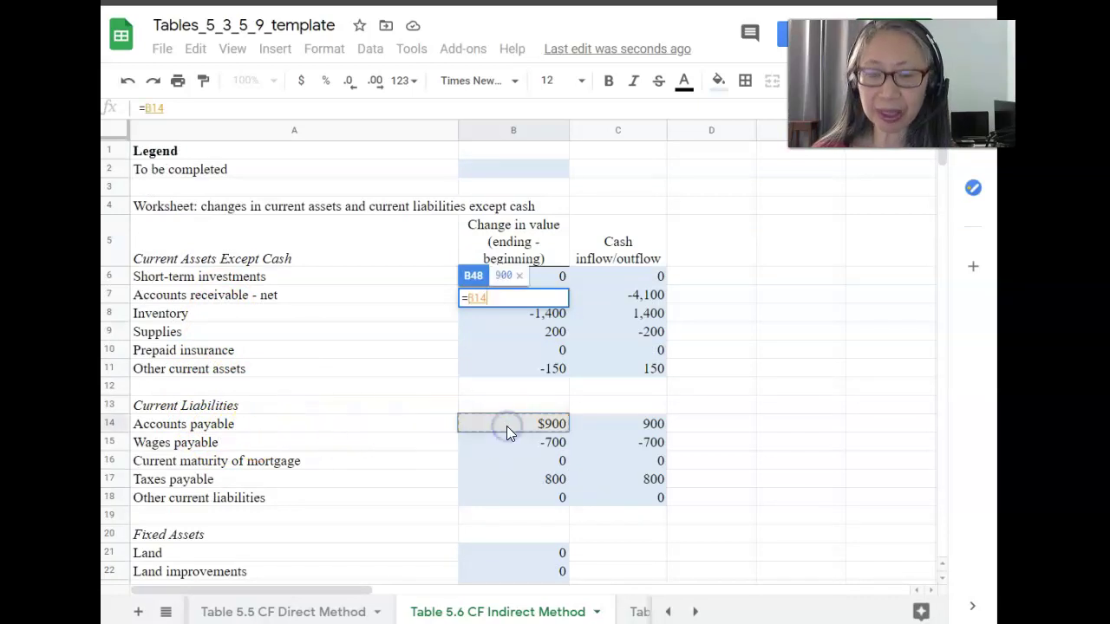
pyautogui.press('Return')
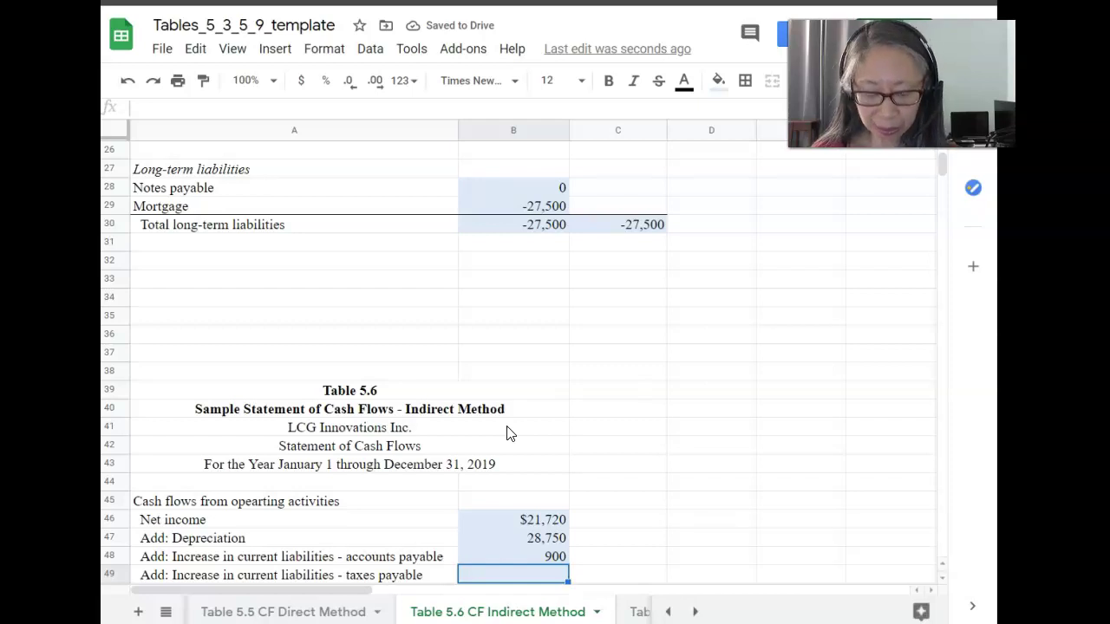
# - In B49, link the increase in taxes payable to its change in value in the worksheet above, =B17
pyautogui.write('=')
pyautogui.scroll(5, 507, 415)
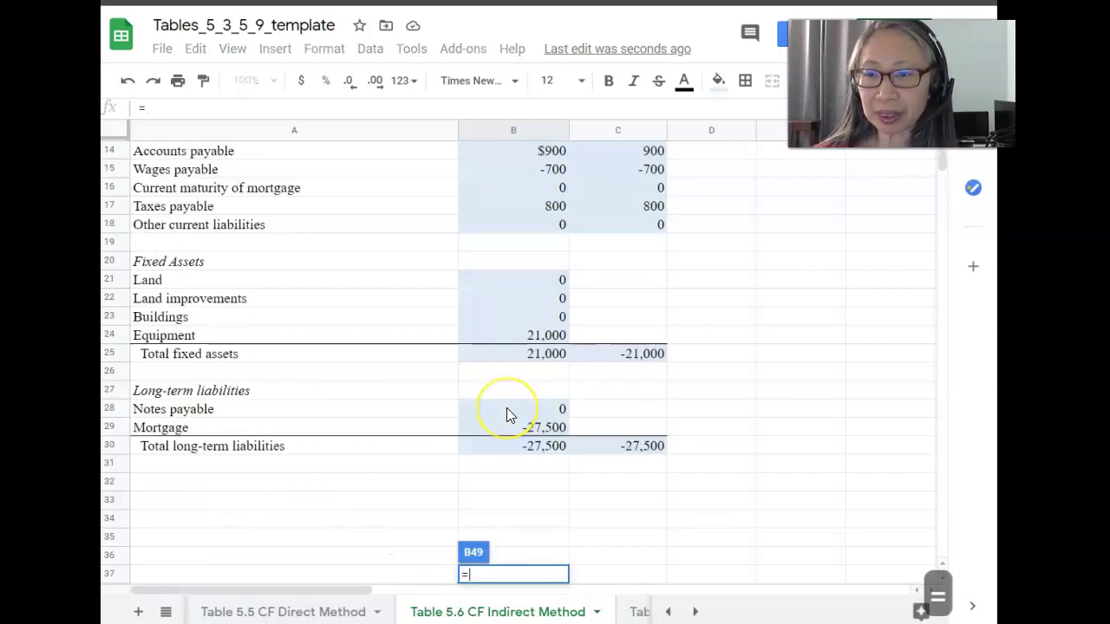
pyautogui.click(549, 353)
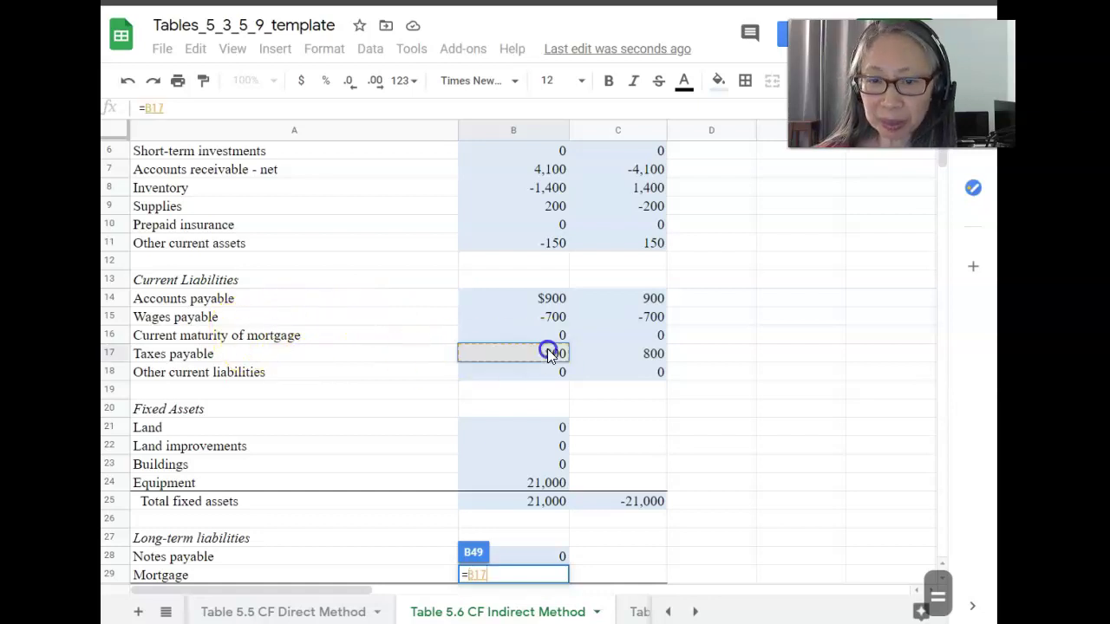
pyautogui.press('Return')
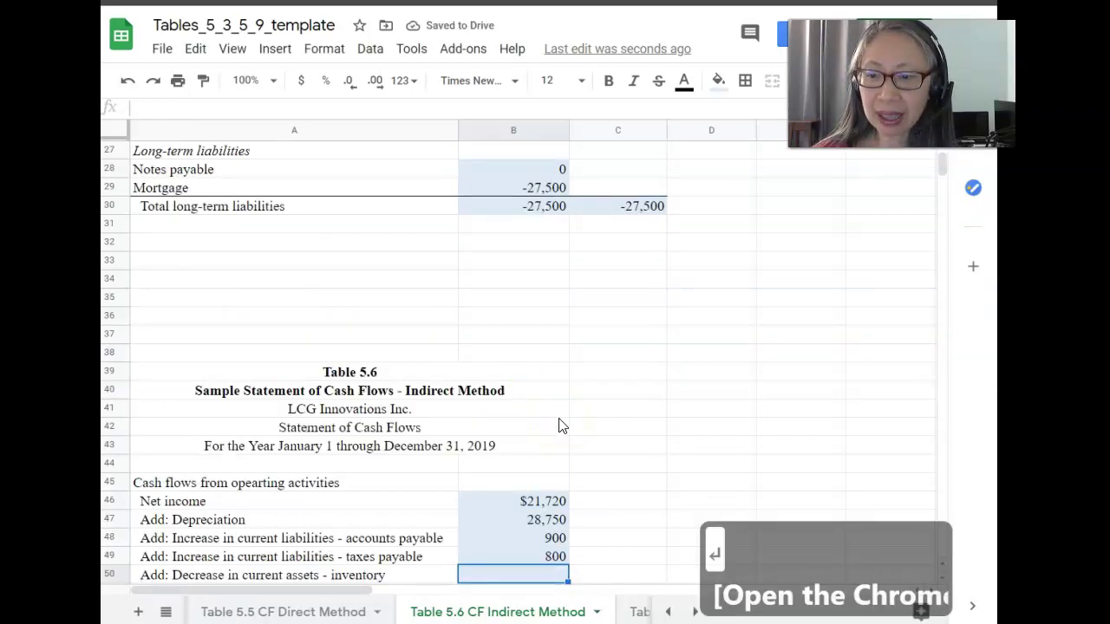
# - In B50, link the decrease in inventory to the Inventory cash inflow/outflow in the worksheet above, =C8
pyautogui.scroll(-3, 559, 425)
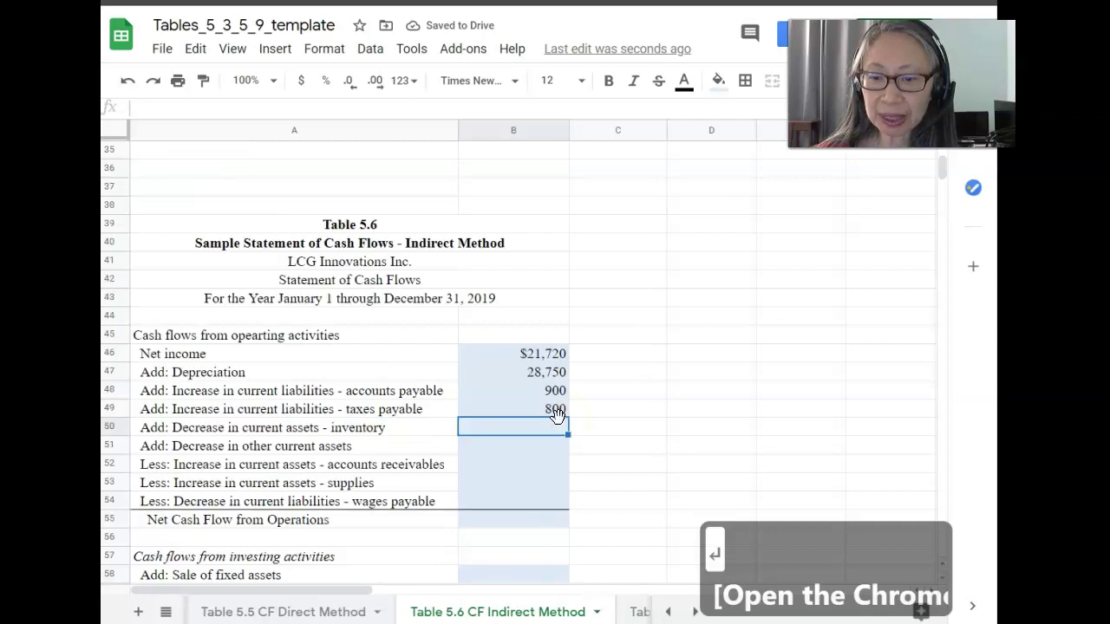
pyautogui.write('=')
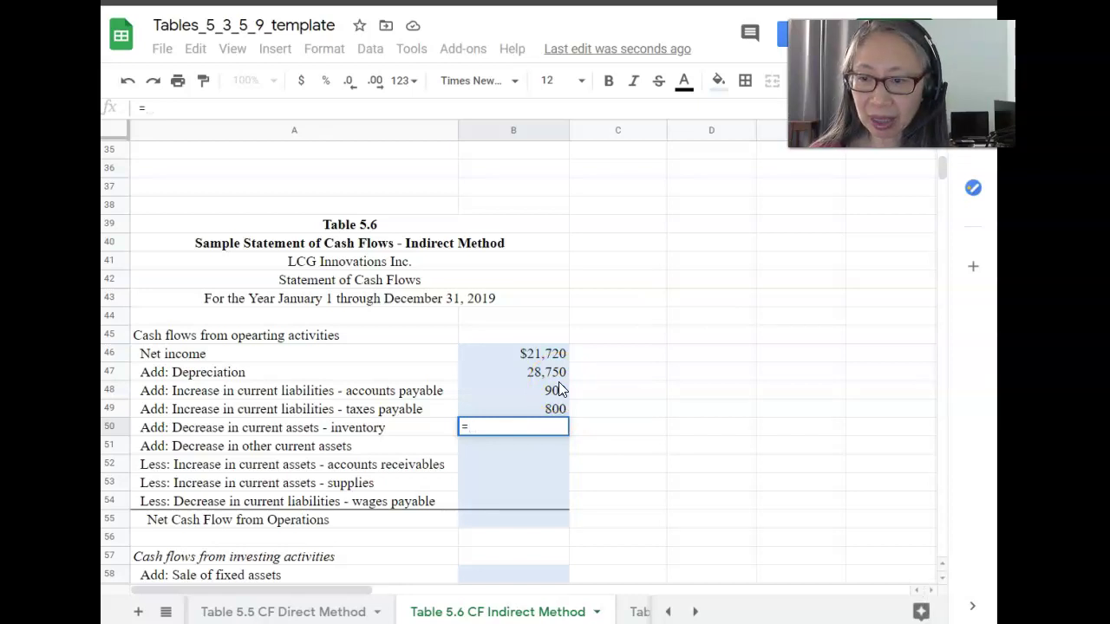
pyautogui.scroll(8, 558, 390)
pyautogui.scroll(4, 559, 390)
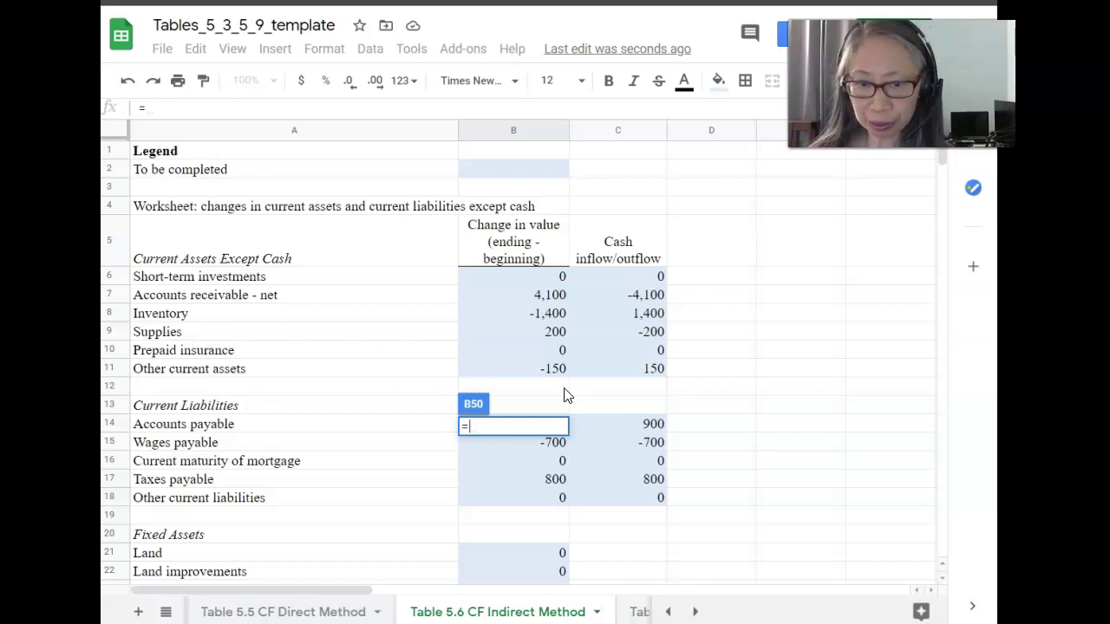
pyautogui.click(644, 319)
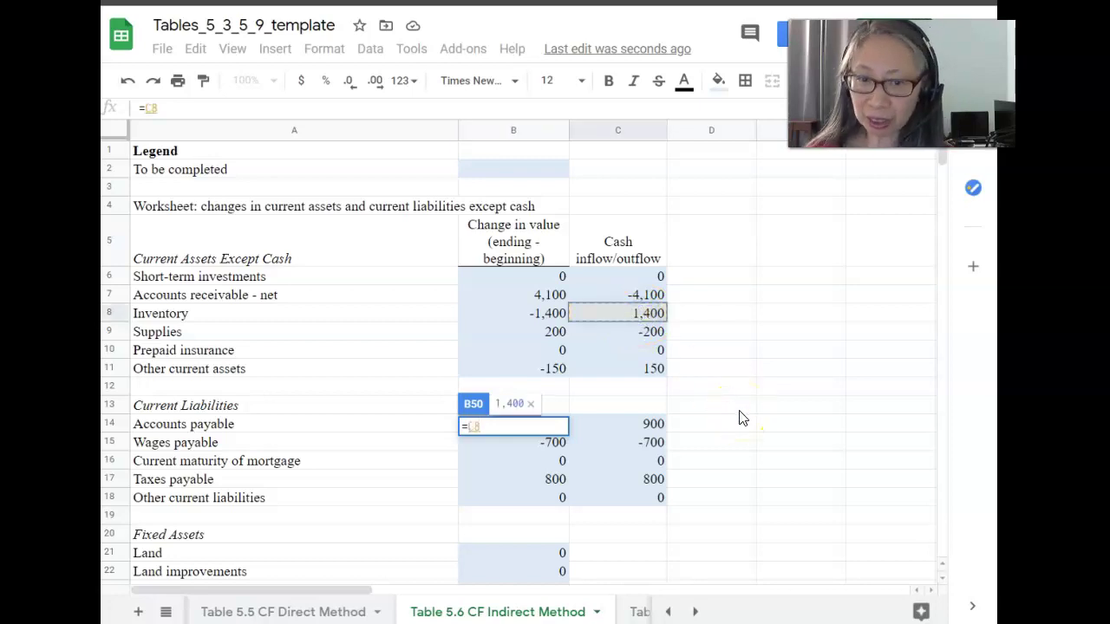
pyautogui.press('Return')
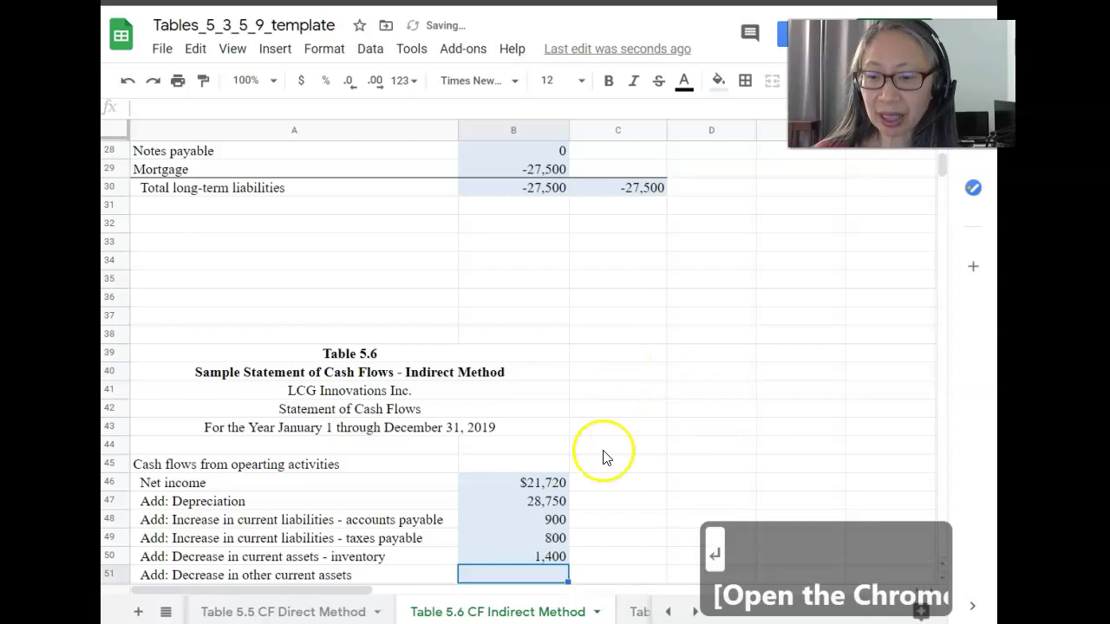
# - In B51, link the decrease in other current assets to its cash inflow/outflow in the worksheet above, =C11
pyautogui.write('=')
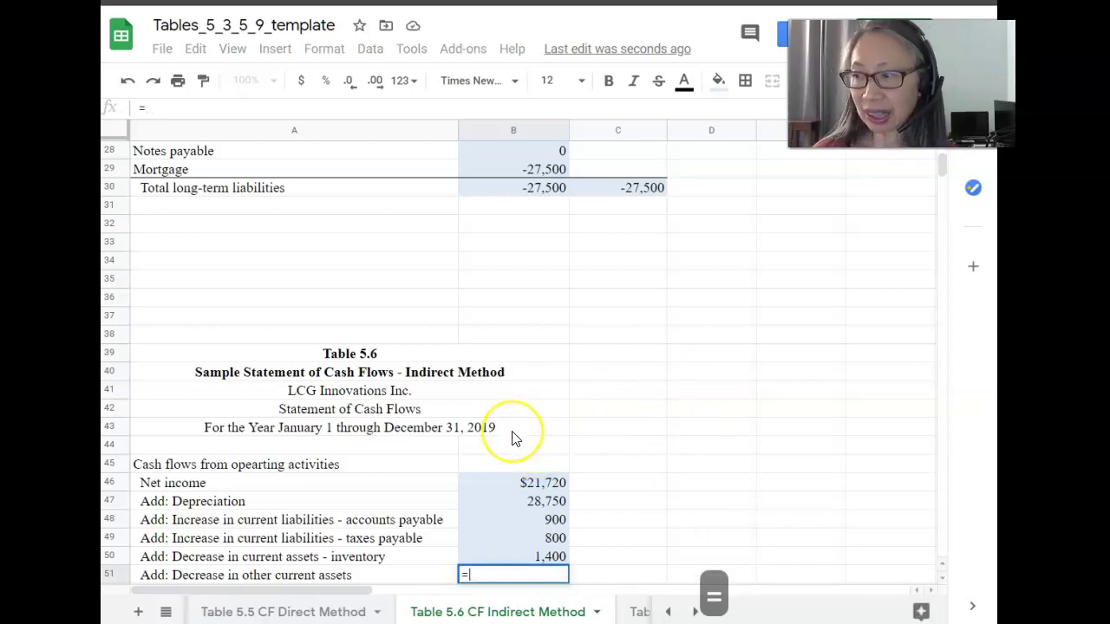
pyautogui.scroll(3, 512, 438)
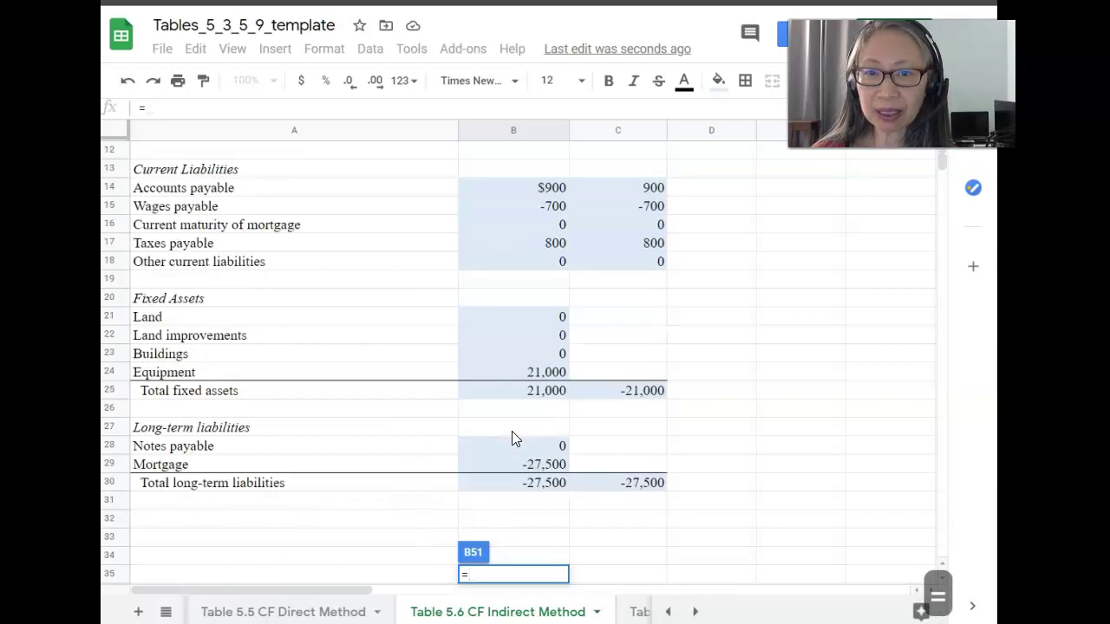
pyautogui.scroll(4, 512, 431)
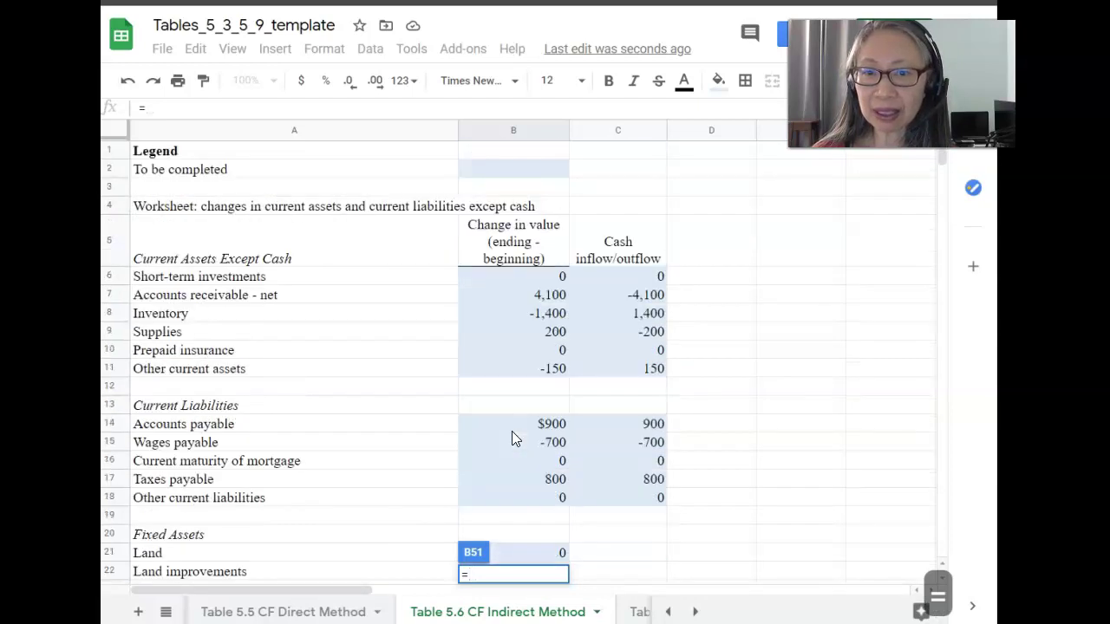
pyautogui.click(653, 369)
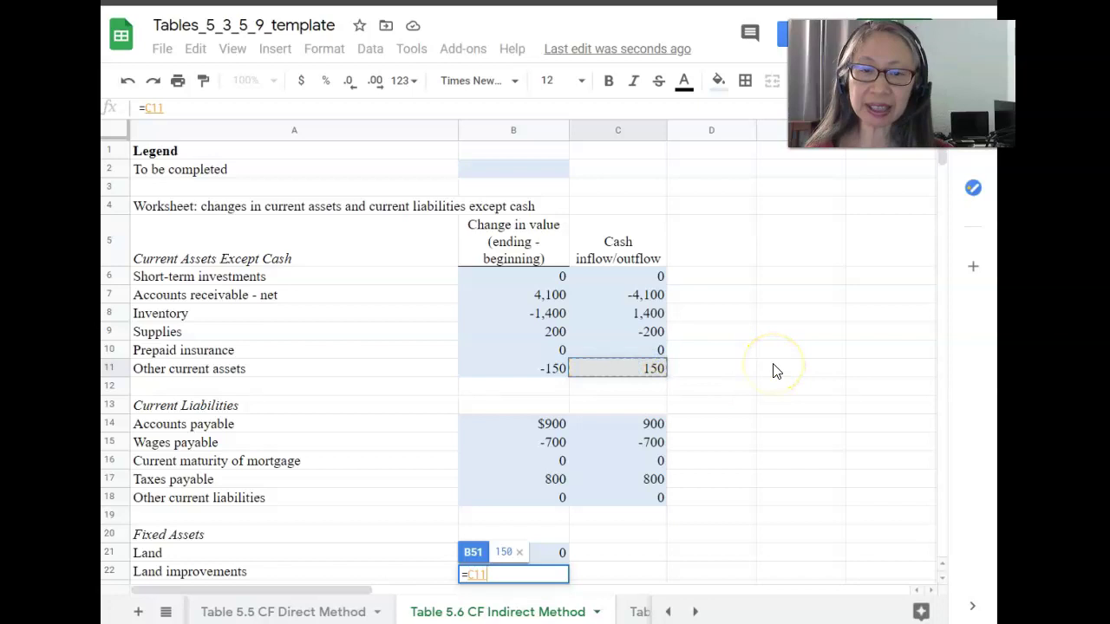
pyautogui.press('Return')
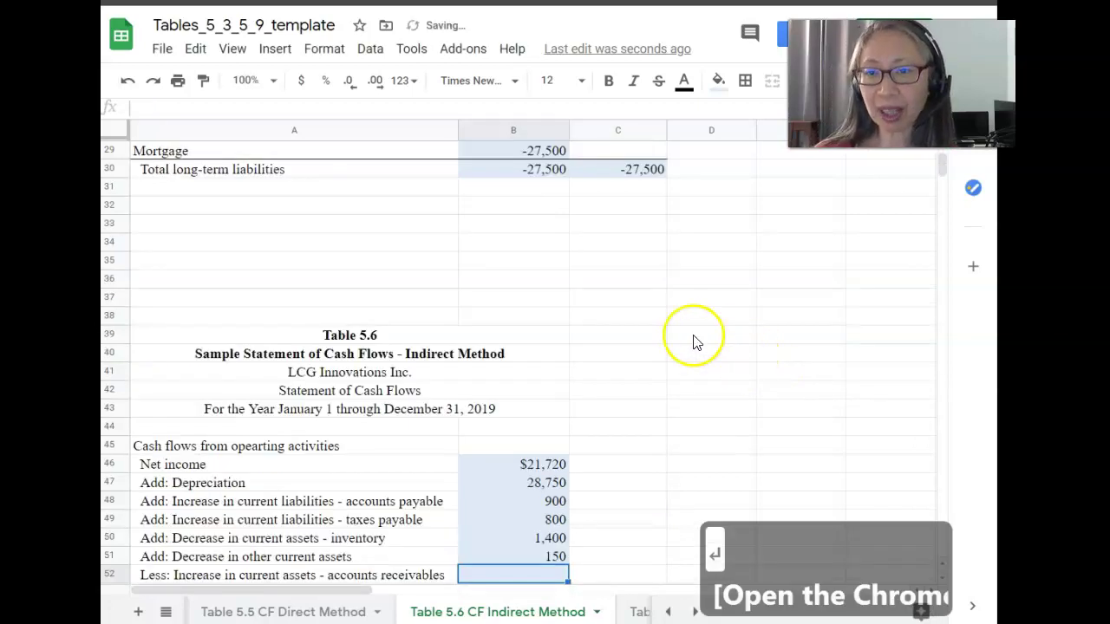
# - In B52, link the increase in accounts receivable to its cash inflow/outflow in C7 of the worksheet above
pyautogui.scroll(-3, 571, 493)
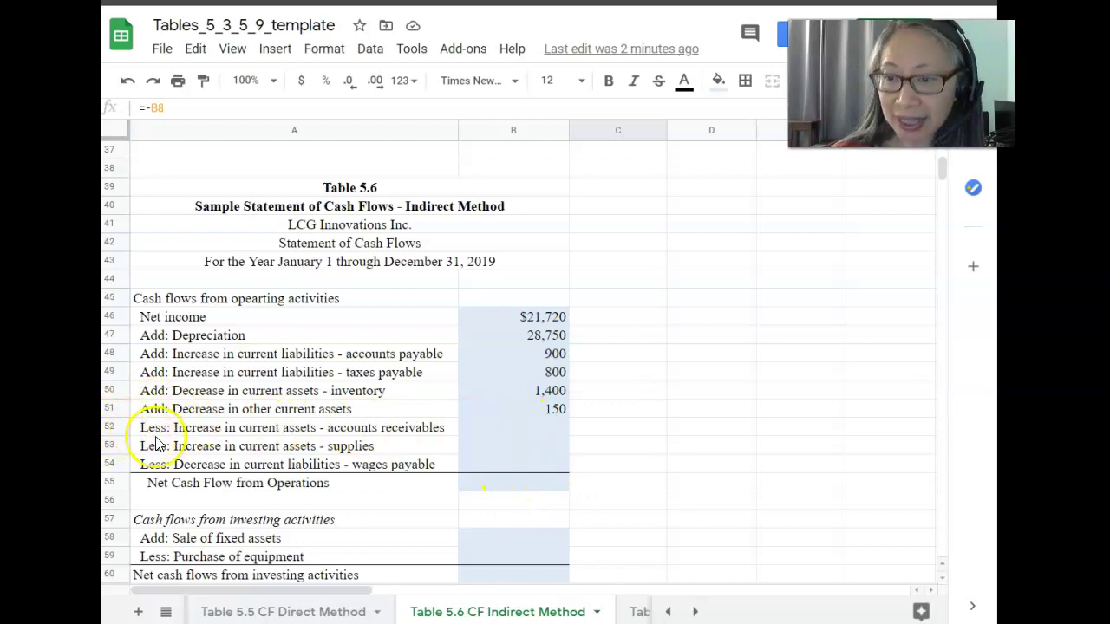
pyautogui.click(514, 428)
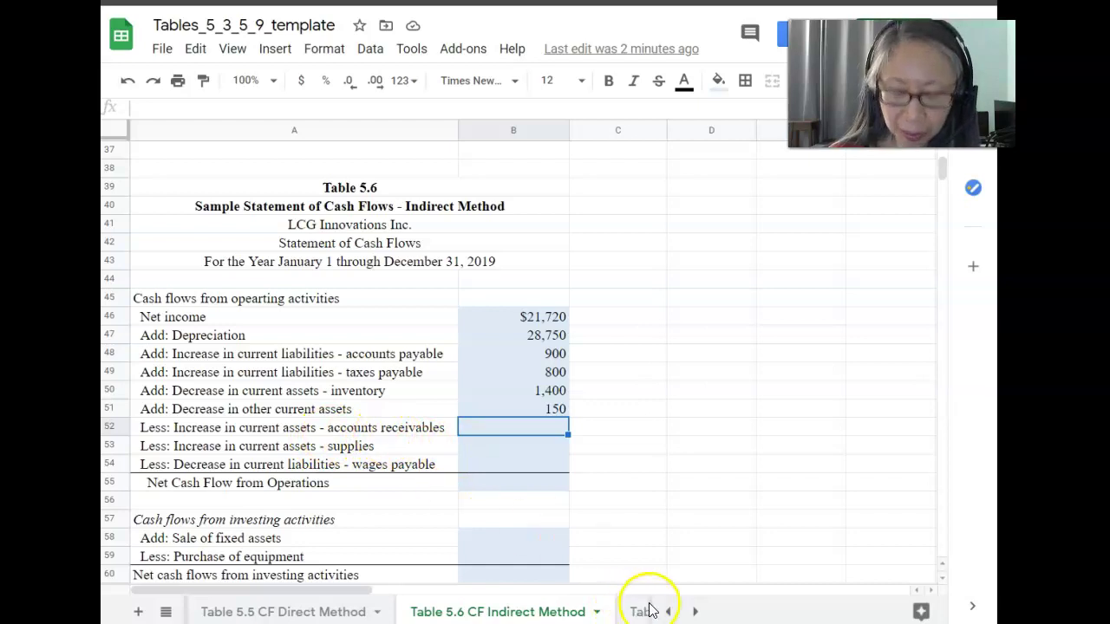
pyautogui.write('=')
pyautogui.scroll(10, 698, 495)
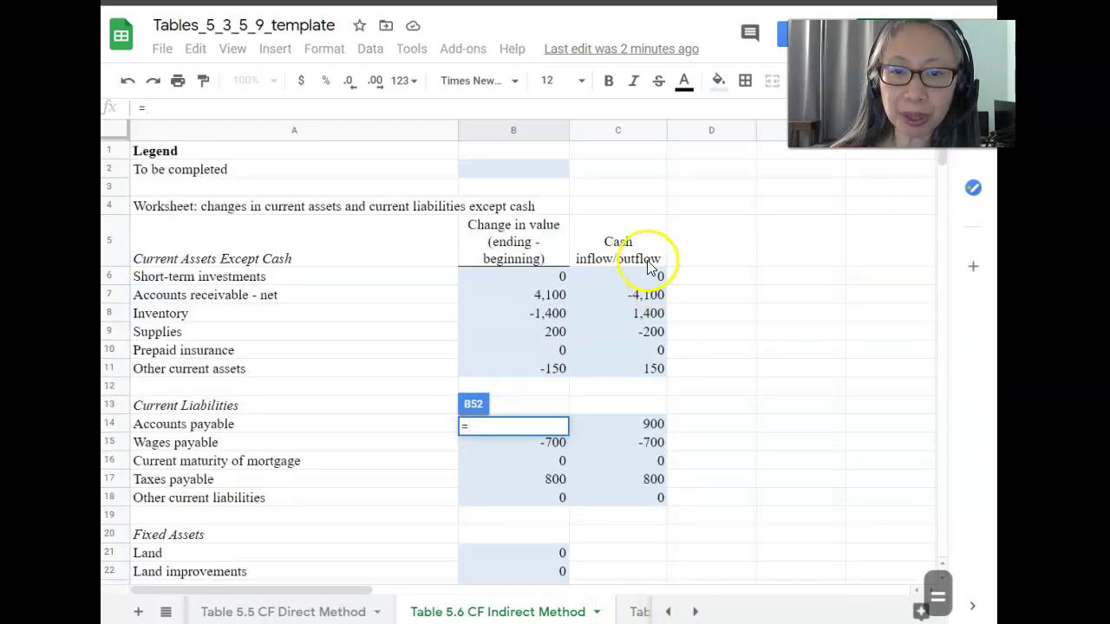
pyautogui.click(644, 296)
pyautogui.press('Return')
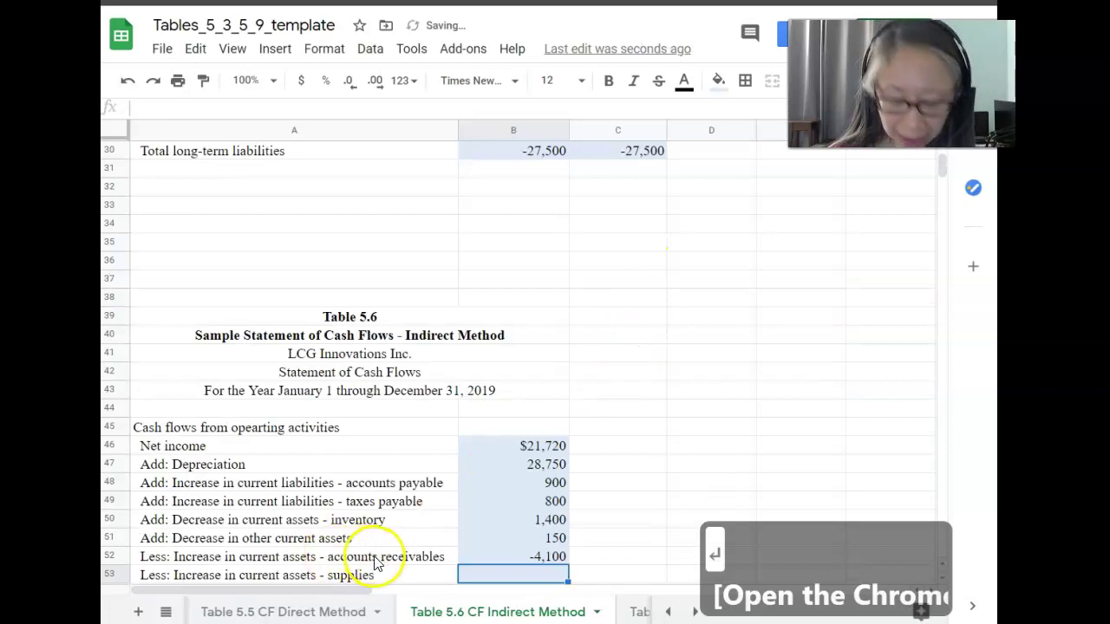
# - In B53, link the increase in supplies to the Supplies cash inflow/outflow in the worksheet above, =C9
pyautogui.write('=')
pyautogui.scroll(8, 638, 528)
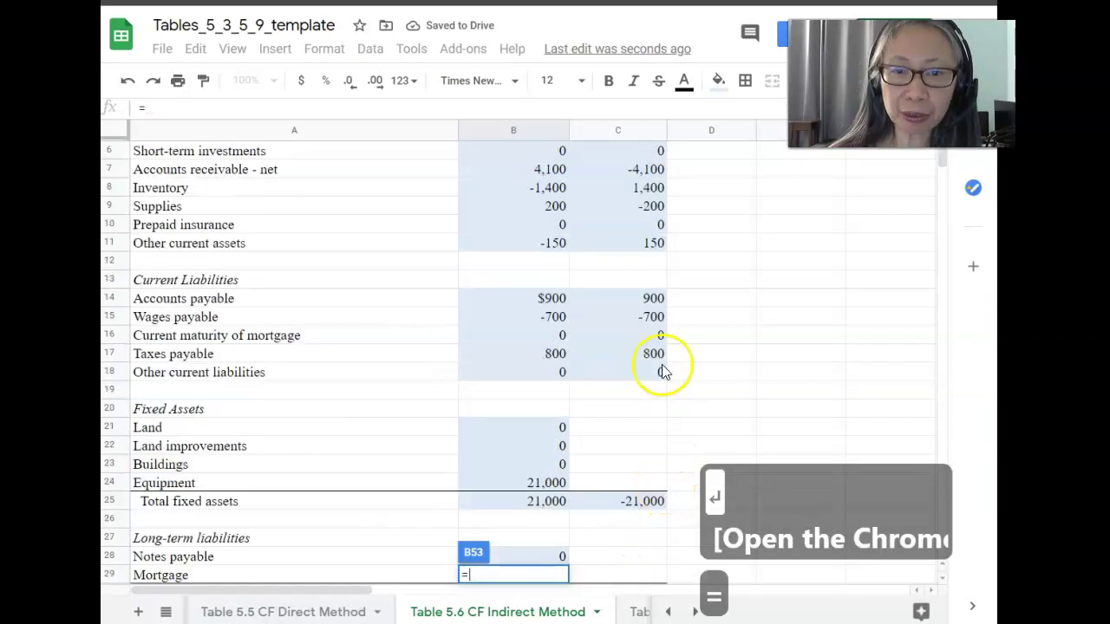
pyautogui.click(650, 206)
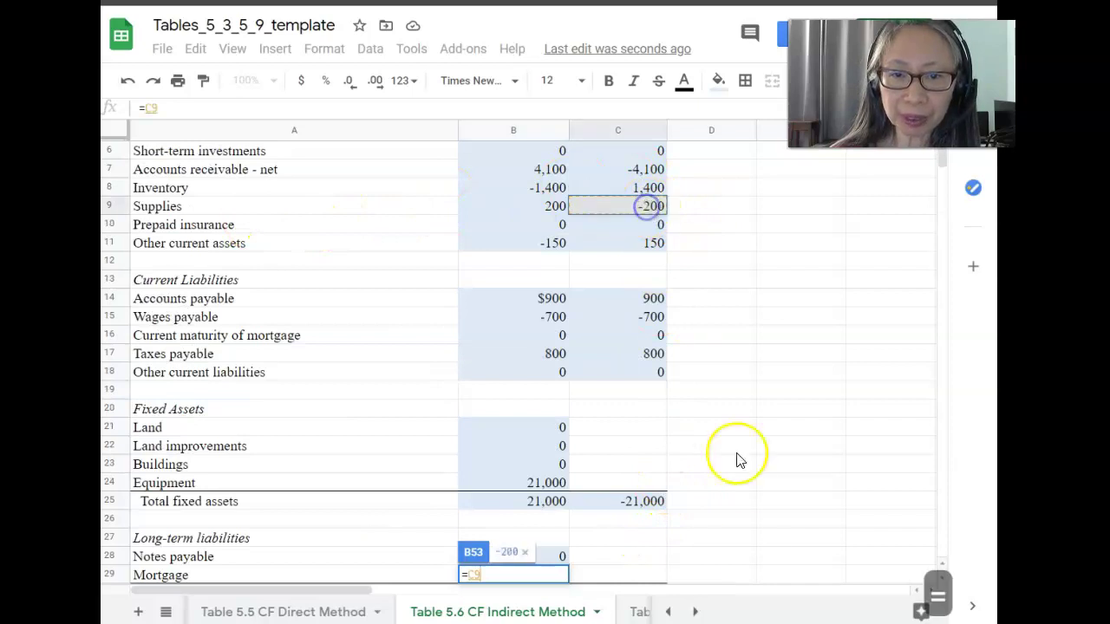
pyautogui.press('Return')
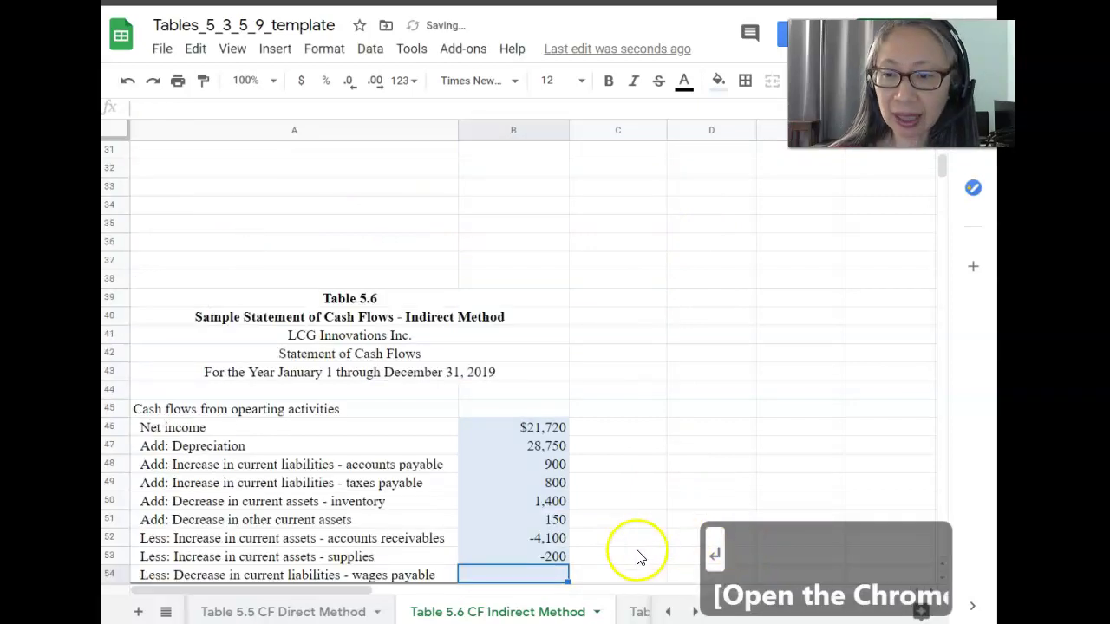
# - In B54, link the decrease in wages payable to its cash inflow/outflow in the worksheet above, =C15
pyautogui.write('=')
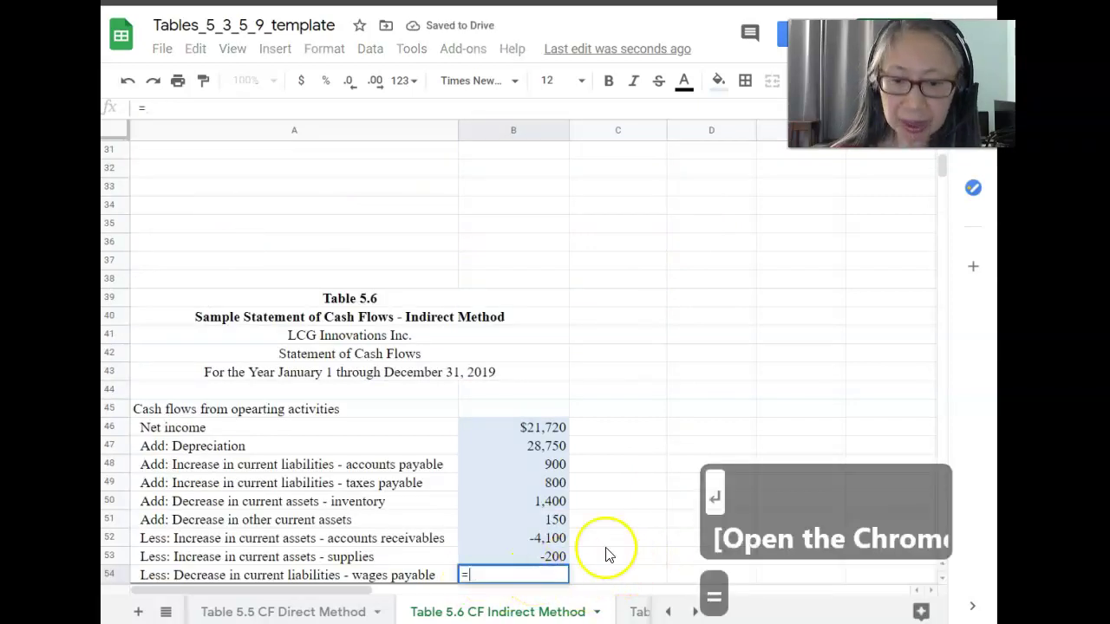
pyautogui.scroll(7, 649, 521)
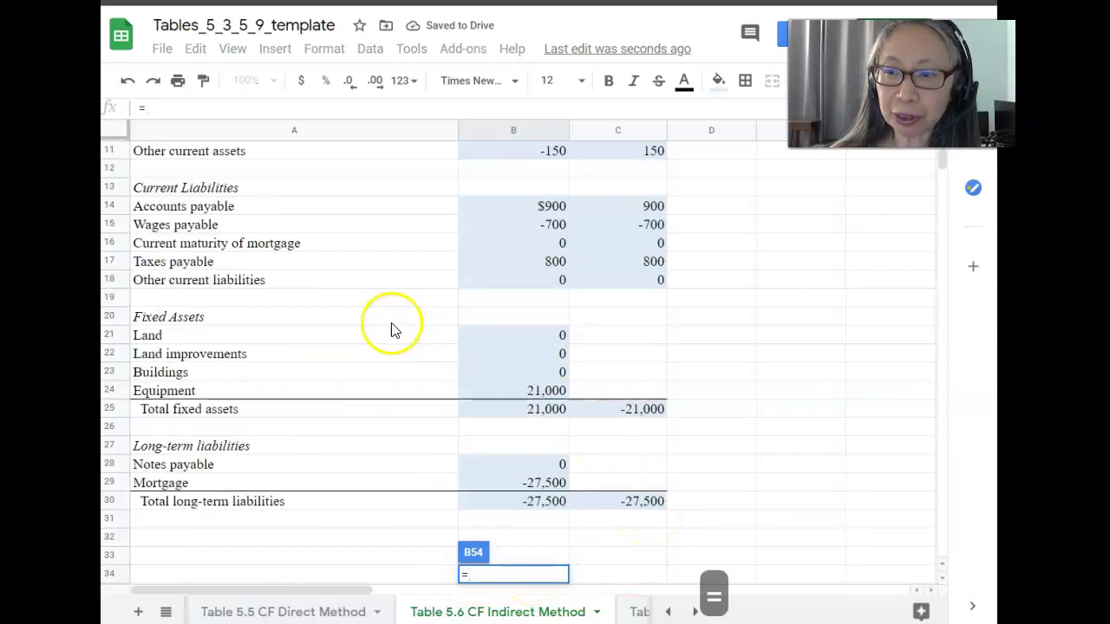
pyautogui.click(651, 227)
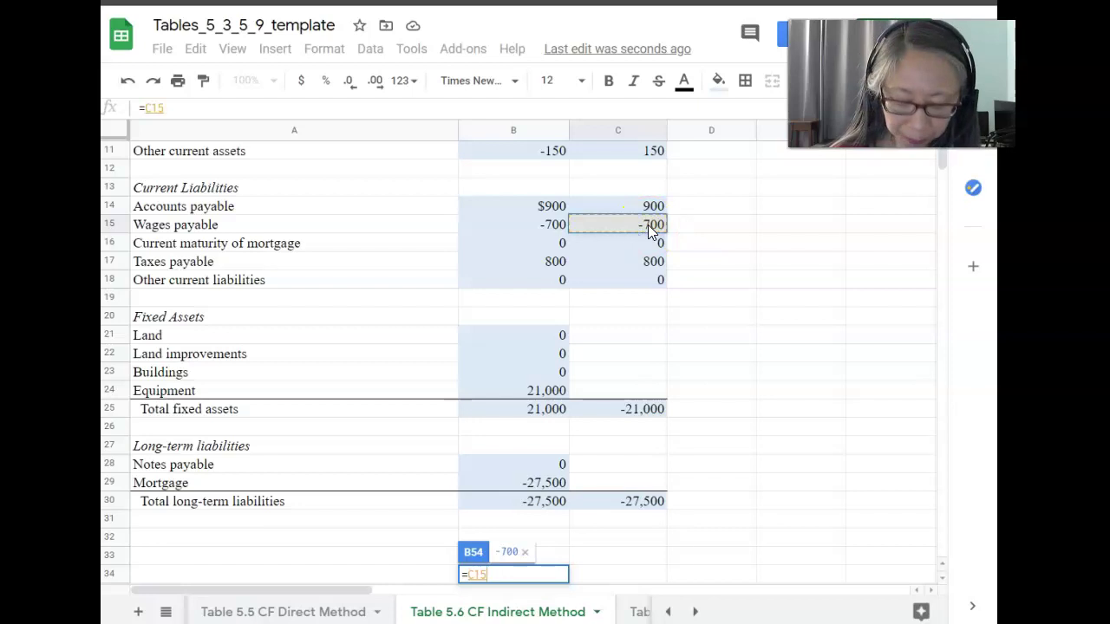
pyautogui.press('Return')
# - In B55, calculate Net Cash Flow from Operations as the sum of the operating lines, =sum(B46:B54)
pyautogui.scroll(-2, 625, 515)
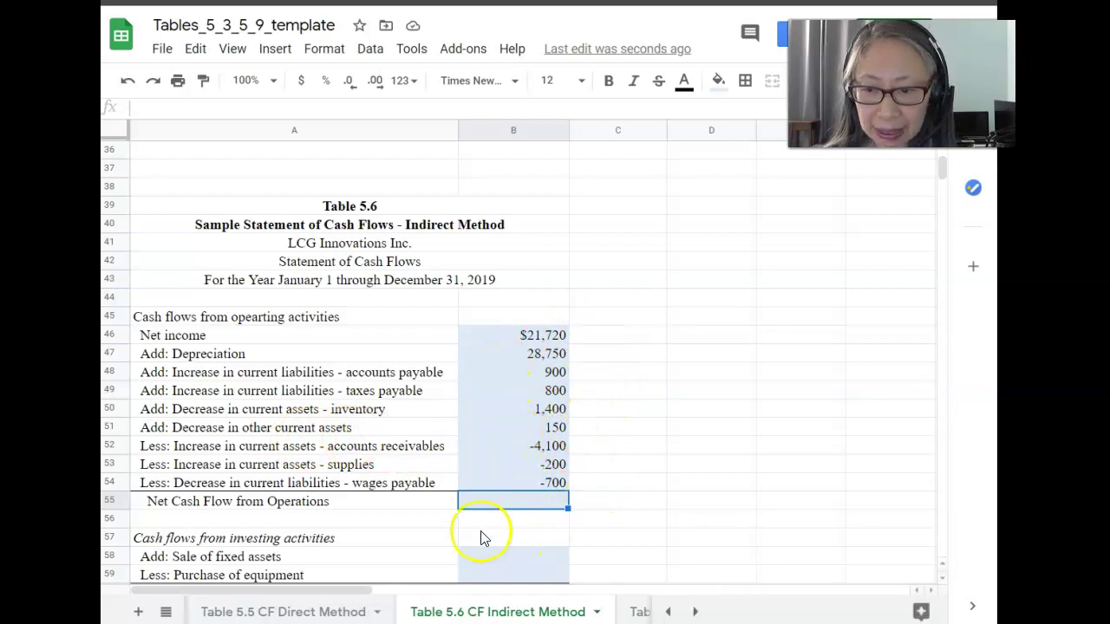
pyautogui.click(494, 508)
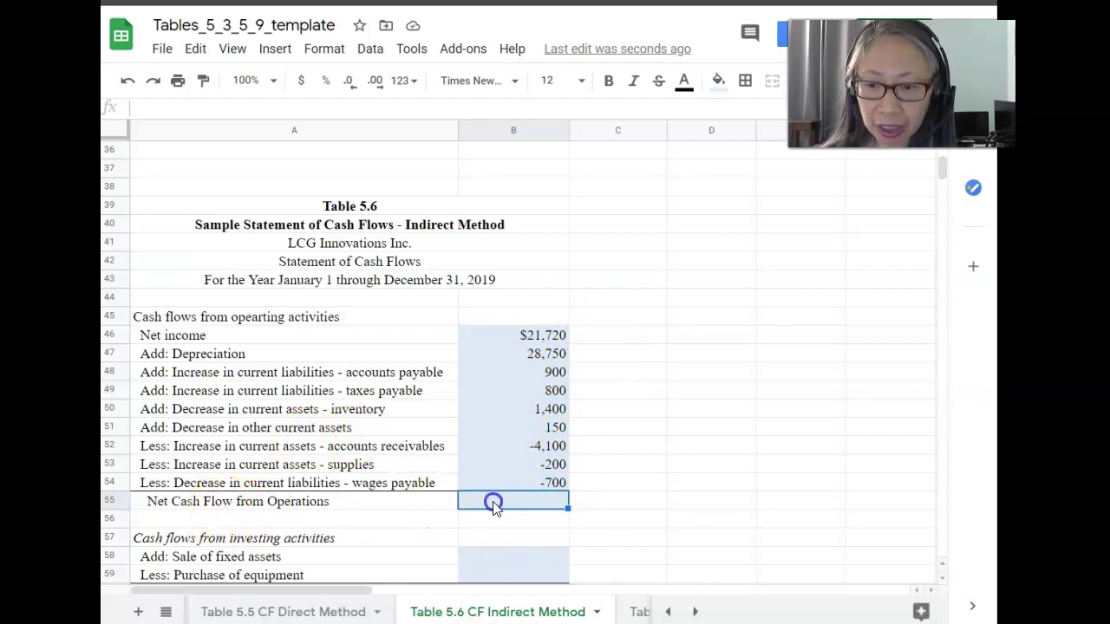
pyautogui.write('=sum(')
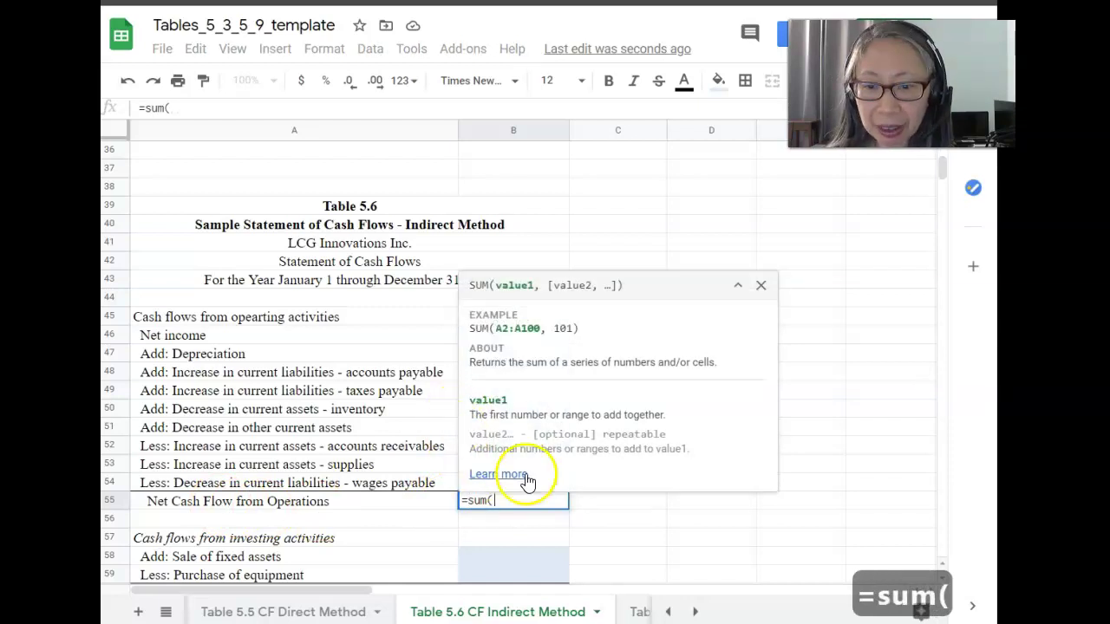
pyautogui.click(536, 335)
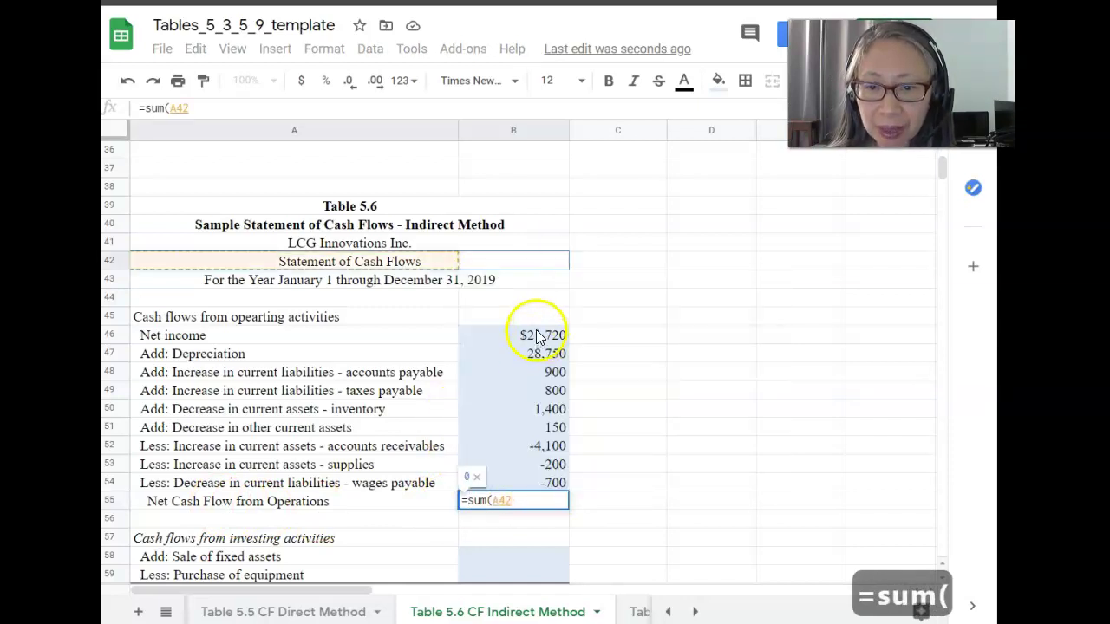
pyautogui.hotkey('shift', 'Down')
pyautogui.hotkey('shift', 'Down')
pyautogui.hotkey('shift', 'Down')
pyautogui.hotkey('shift', 'Down')
pyautogui.hotkey('shift', 'Down')
pyautogui.hotkey('shift', 'Down')
pyautogui.hotkey('shift', 'Down')
pyautogui.hotkey('shift', 'Down')
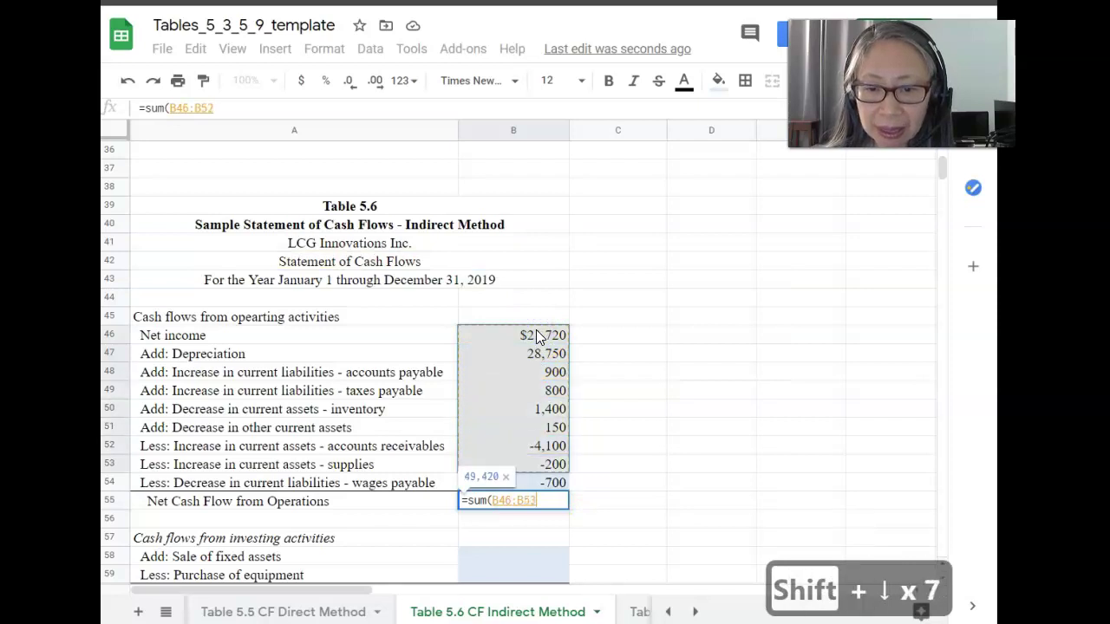
pyautogui.write(')')
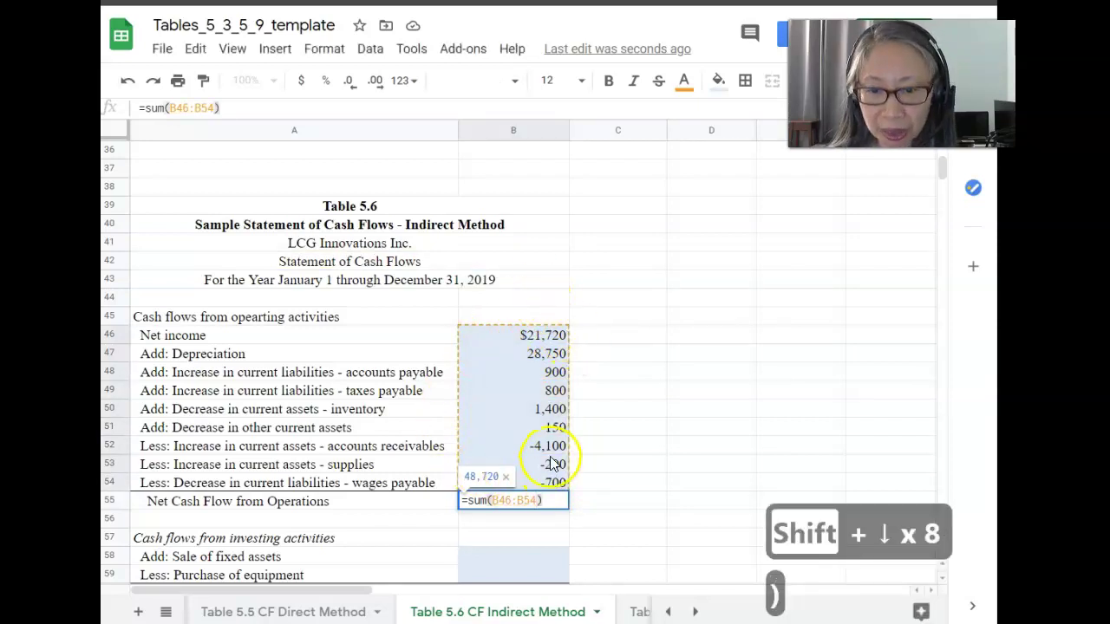
pyautogui.press('Return')
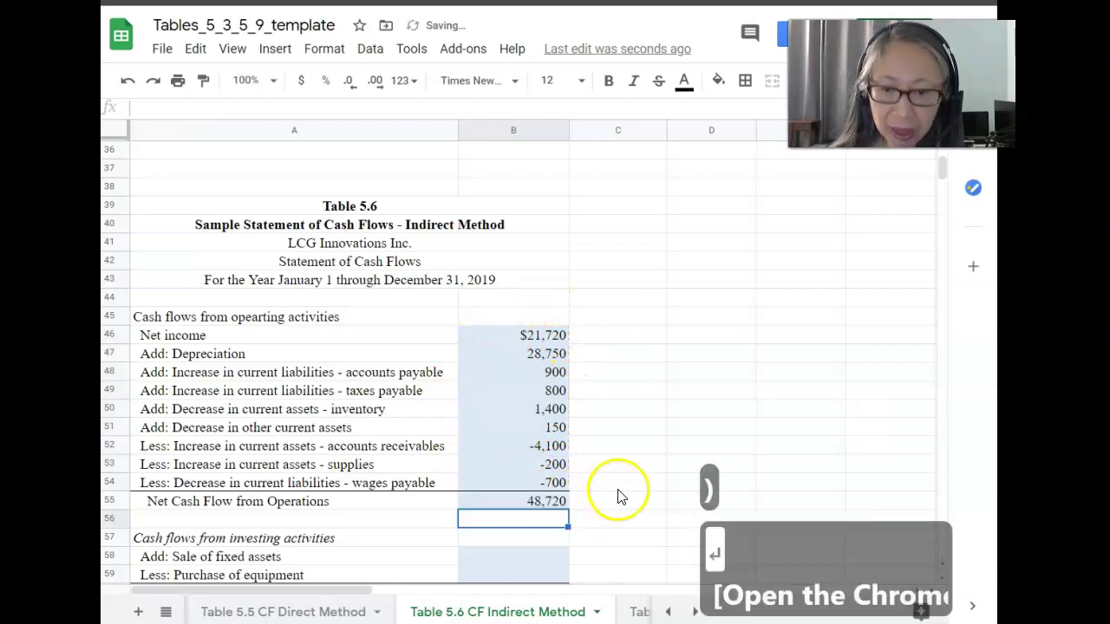
pyautogui.click(529, 501)
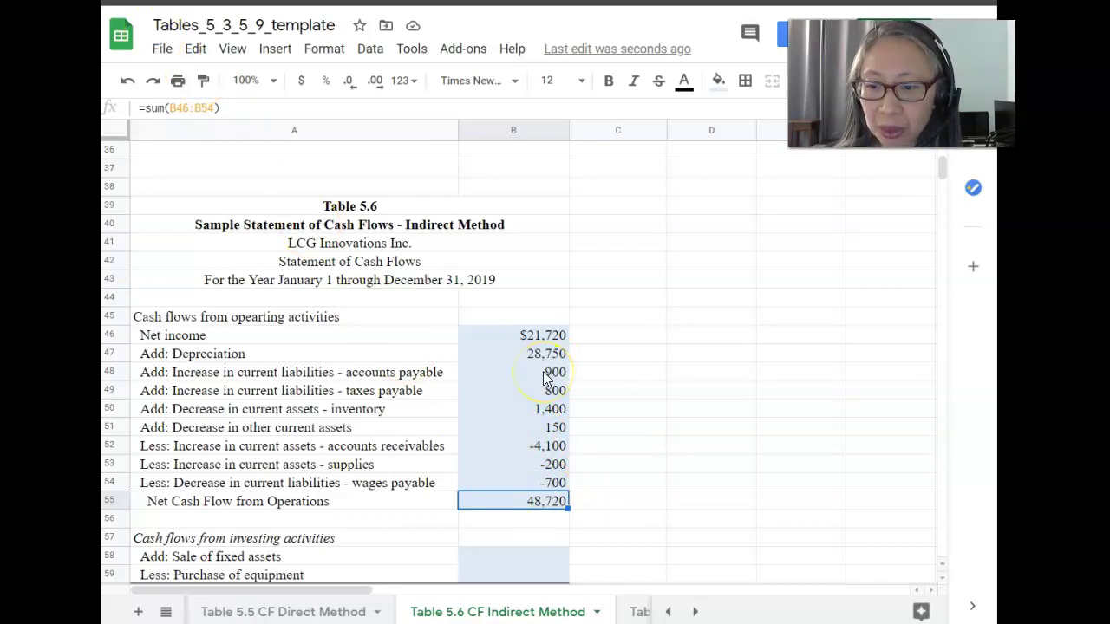
# - In B59, link the purchase of equipment to the Total fixed assets cash flow in the worksheet above, =C25
pyautogui.scroll(3, 544, 379)
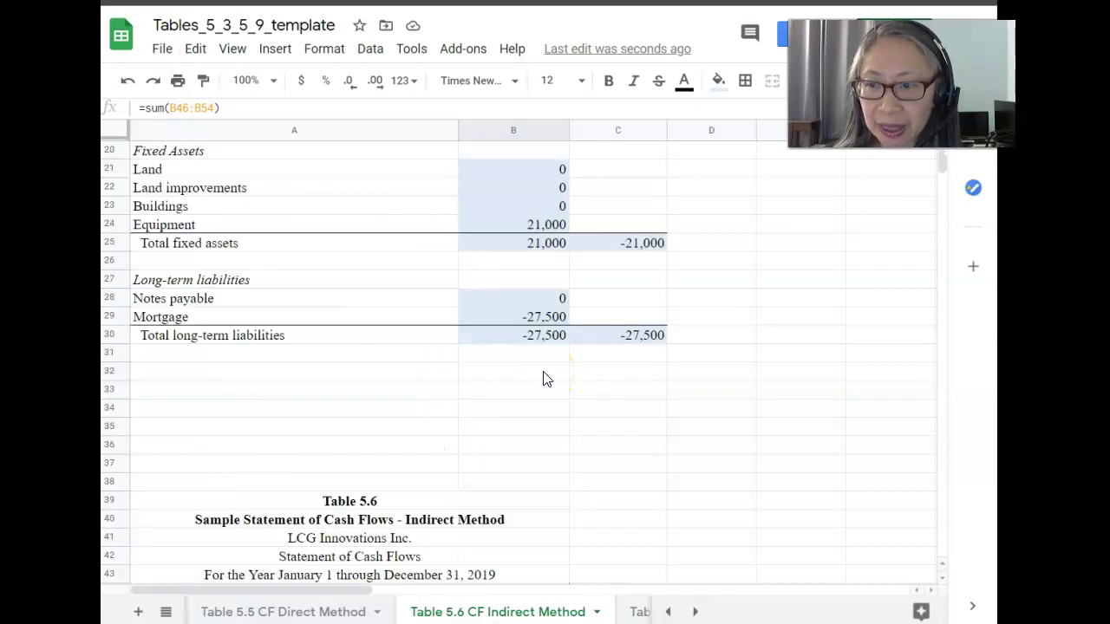
pyautogui.scroll(-6, 543, 379)
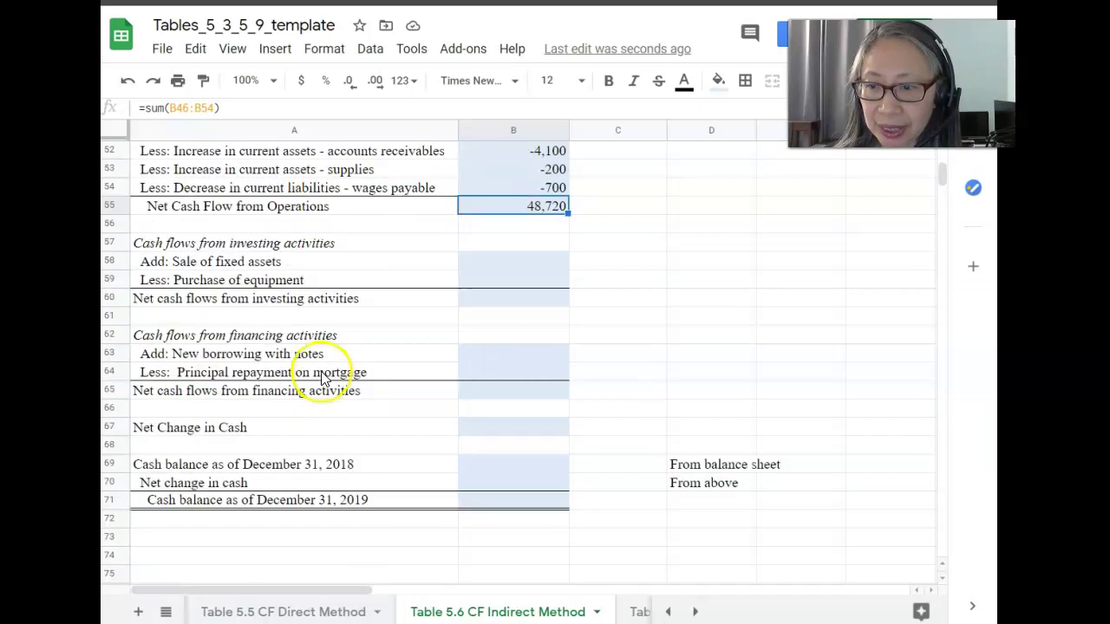
pyautogui.click(505, 284)
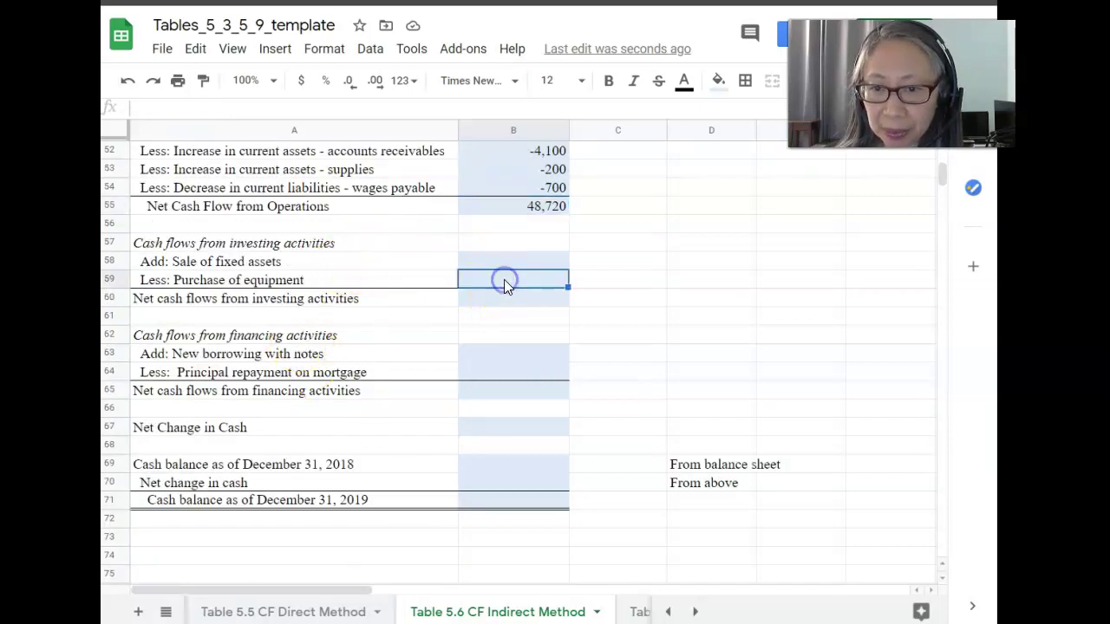
pyautogui.write('=')
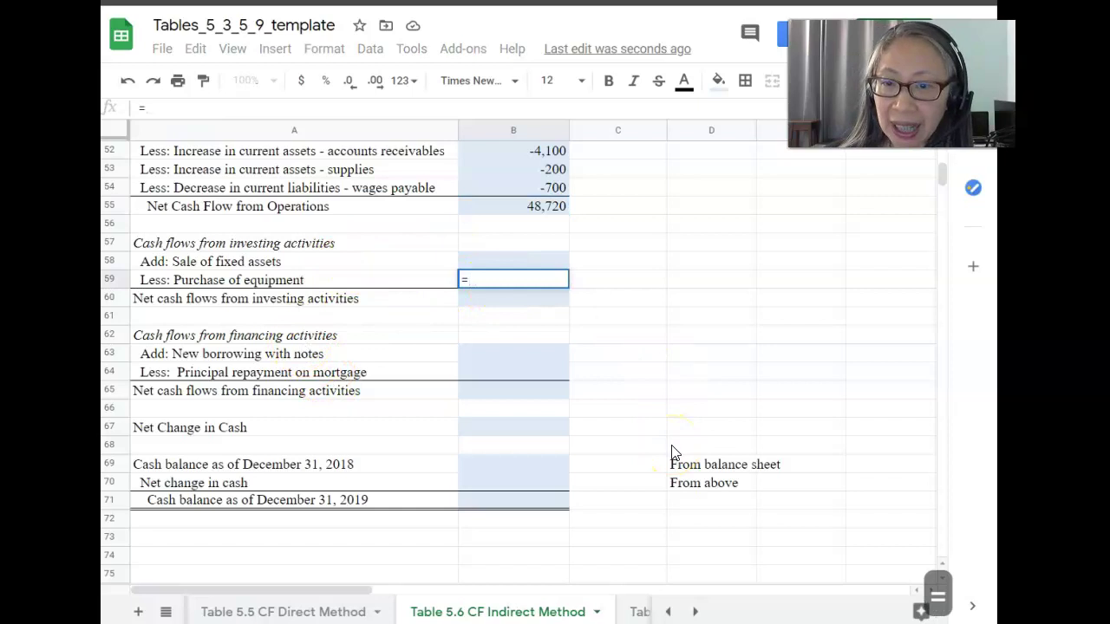
pyautogui.scroll(6, 674, 451)
pyautogui.click(643, 263)
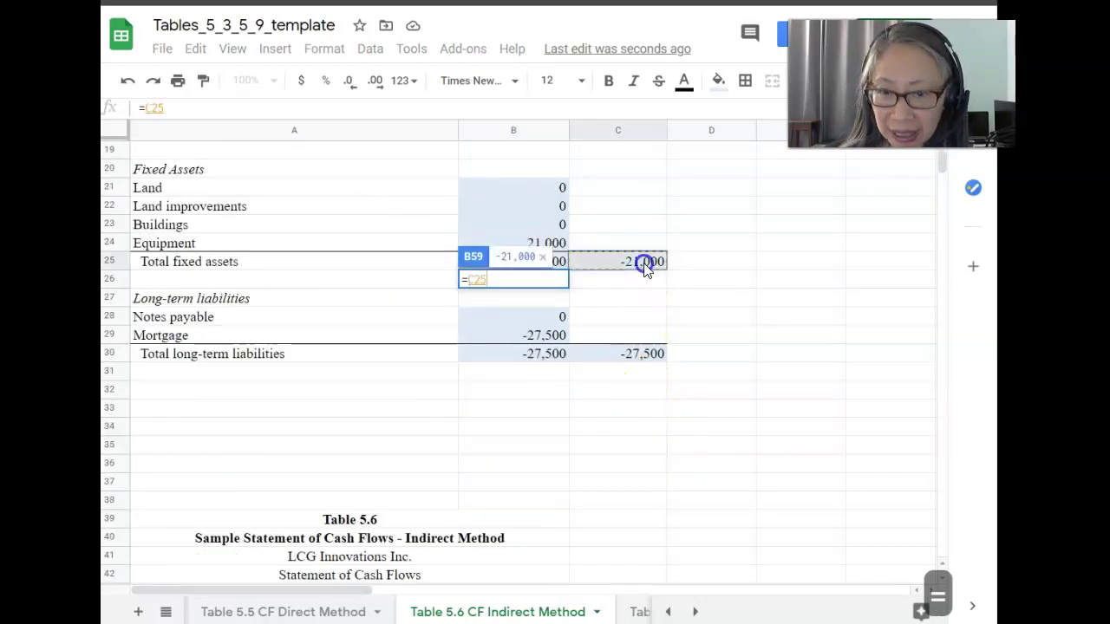
pyautogui.press('Return')
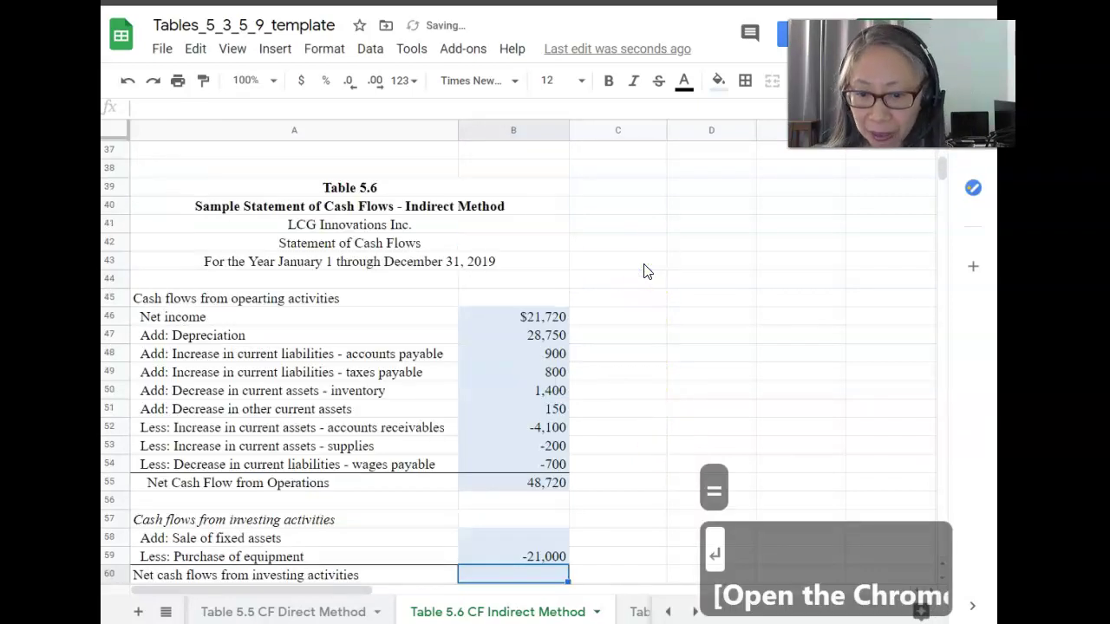
# - In B60, calculate net cash flows from investing activities by adding sale of fixed assets and purchase of equipment, B58+B59
pyautogui.write('=')
pyautogui.press('Up')
pyautogui.press('Up')
pyautogui.write('+')
pyautogui.press('Up')
pyautogui.press('Return')
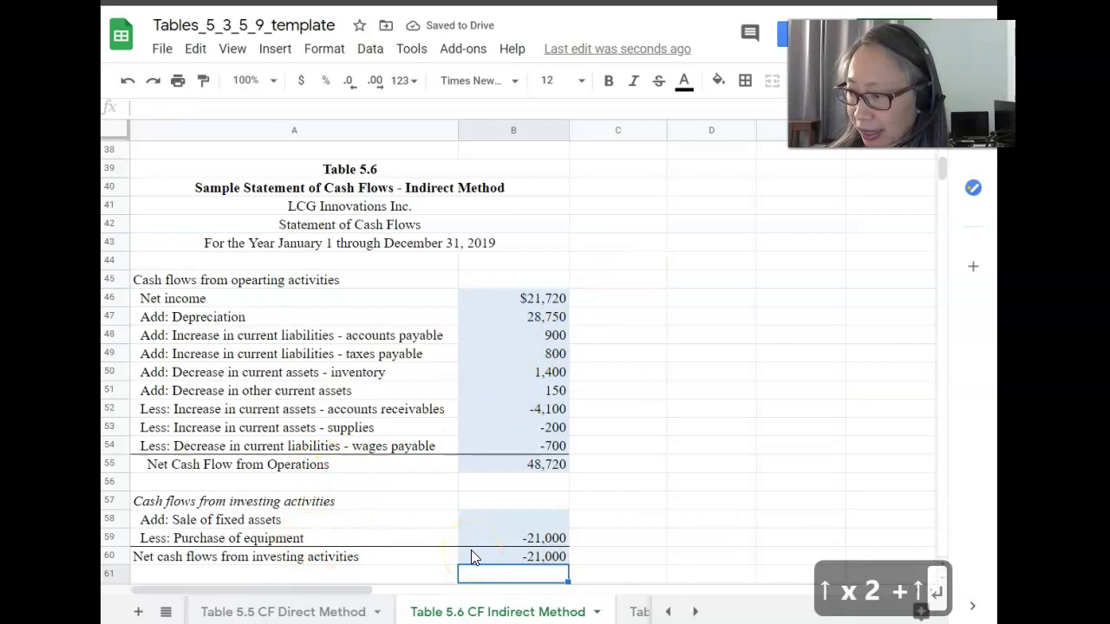
# - In B64, link the principal repayment on mortgage to the Total long-term liabilities cash flow in the worksheet above, =C30
pyautogui.scroll(-3, 595, 544)
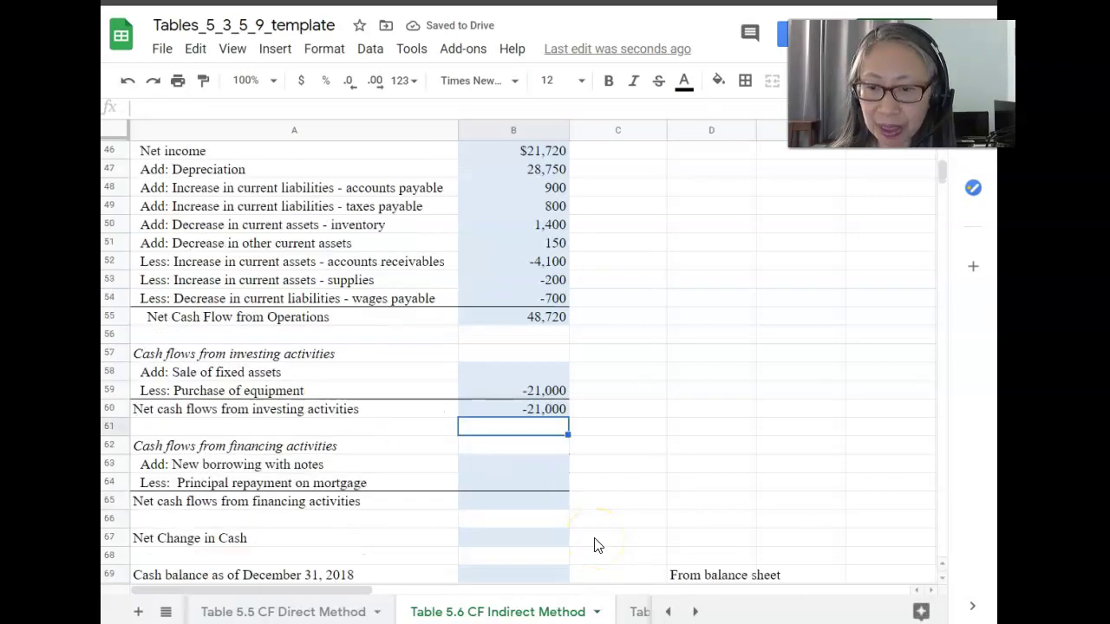
pyautogui.click(519, 464)
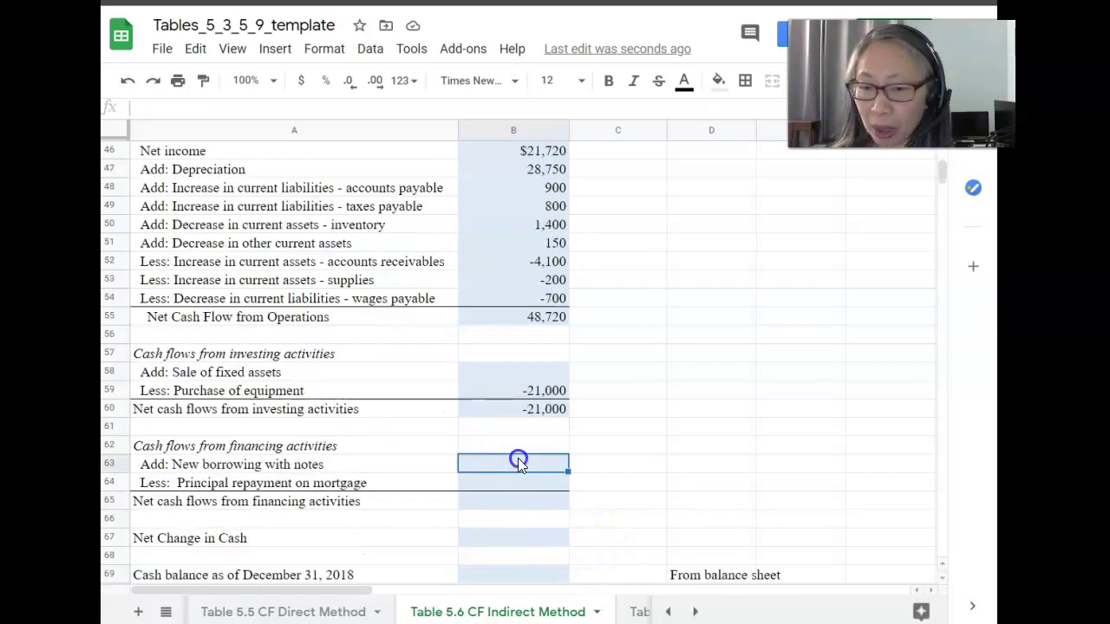
pyautogui.click(520, 483)
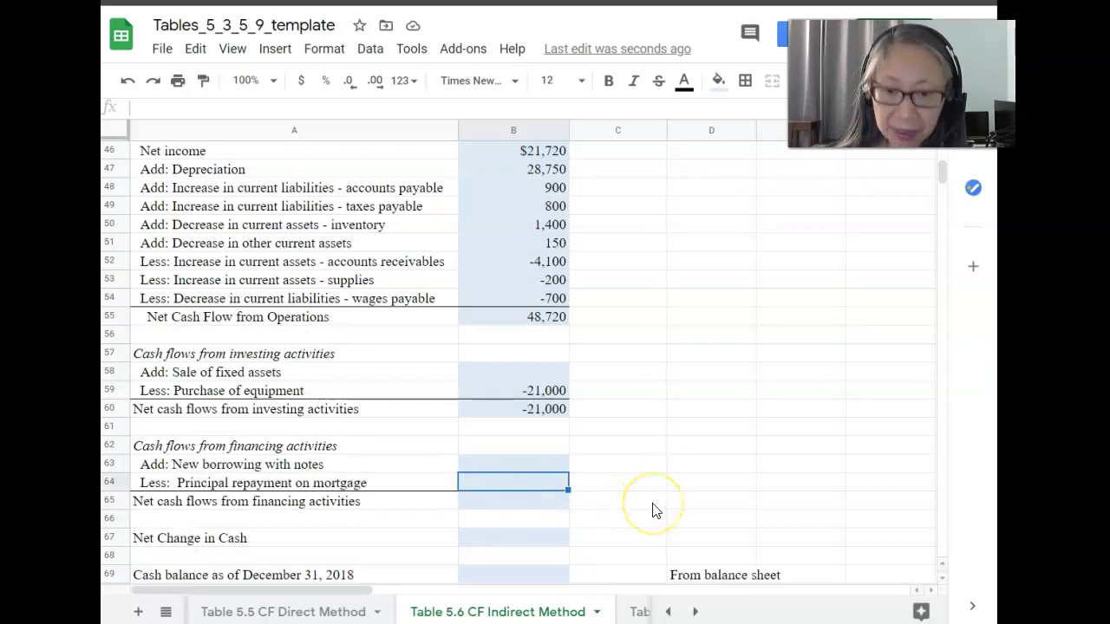
pyautogui.write('=')
pyautogui.scroll(6, 655, 510)
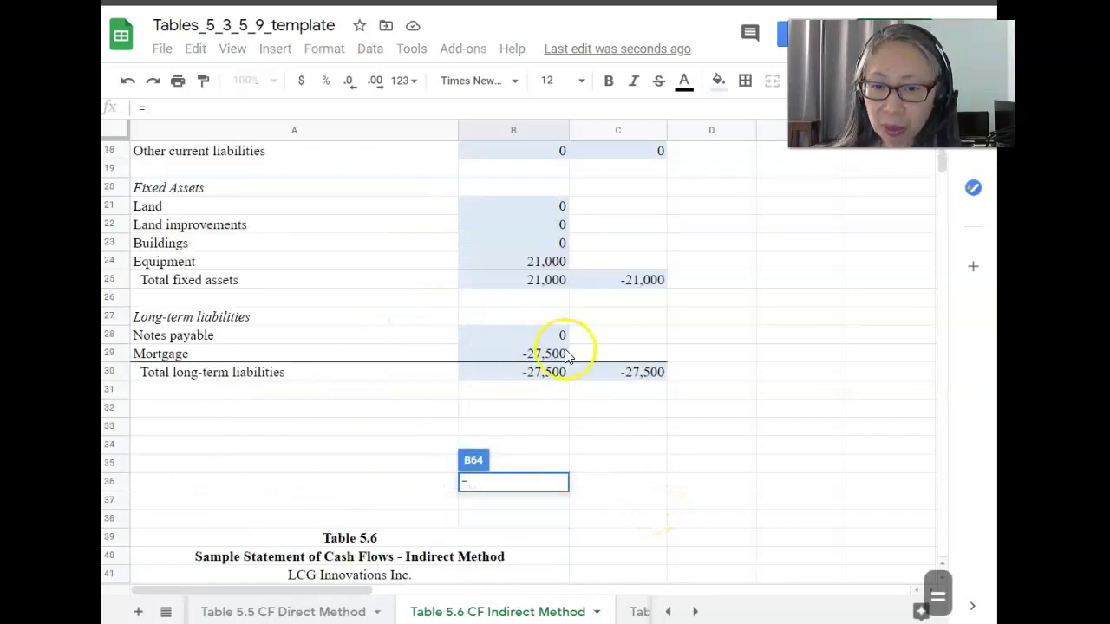
pyautogui.click(645, 374)
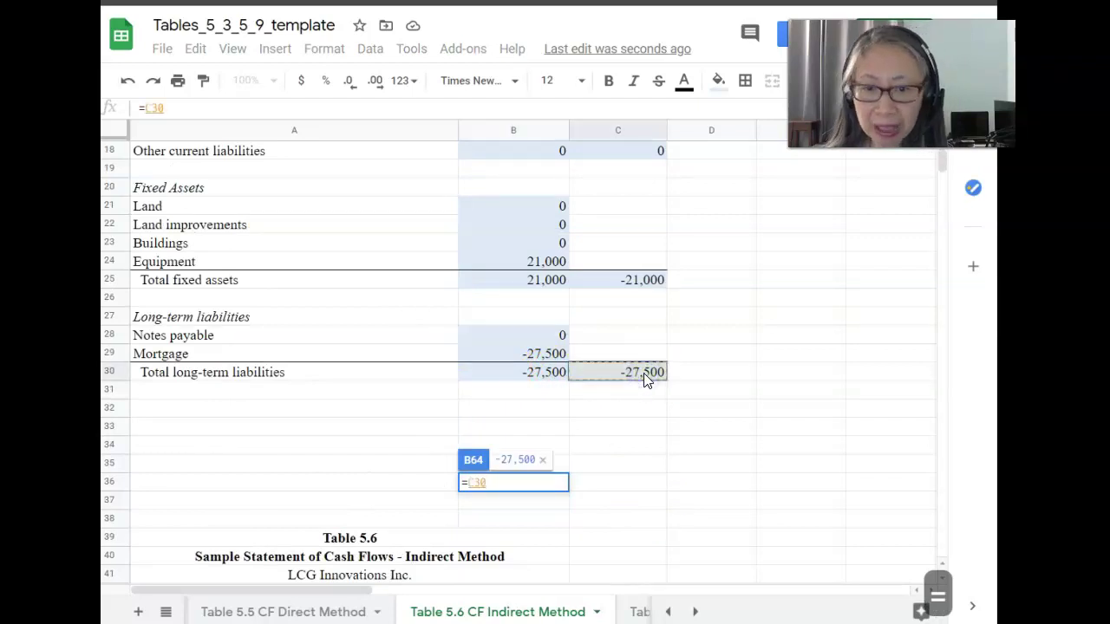
pyautogui.press('Return')
pyautogui.click(639, 423)
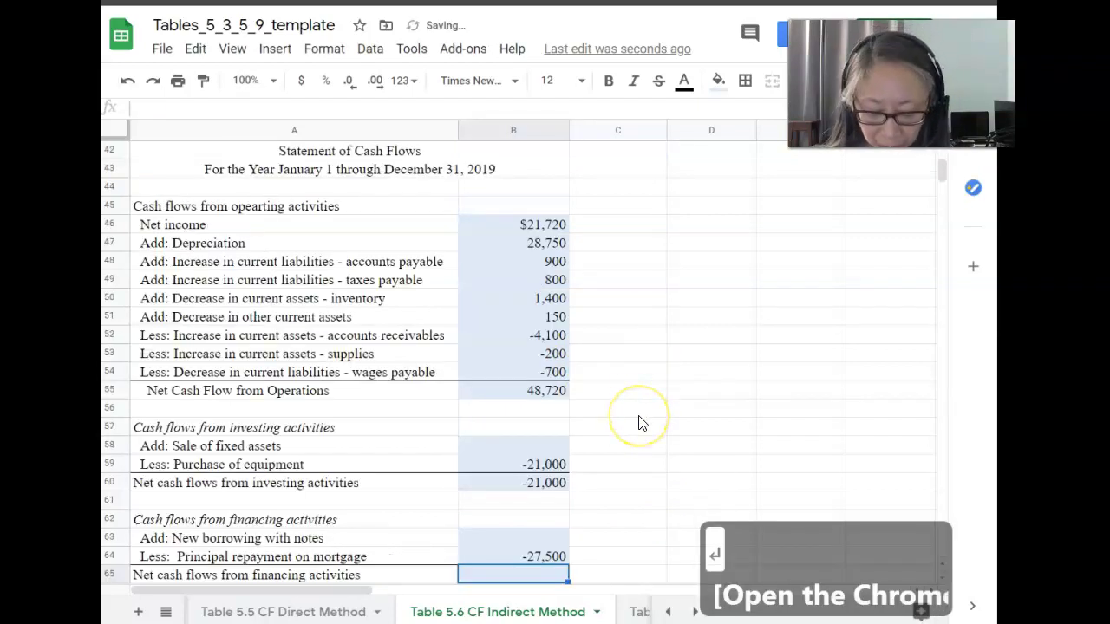
# - In B65, calculate net cash flows from financing activities by adding new borrowing and principal repayment, =B63+B64
pyautogui.write('=')
pyautogui.press('Up')
pyautogui.press('Up')
pyautogui.write('+')
pyautogui.press('Up')
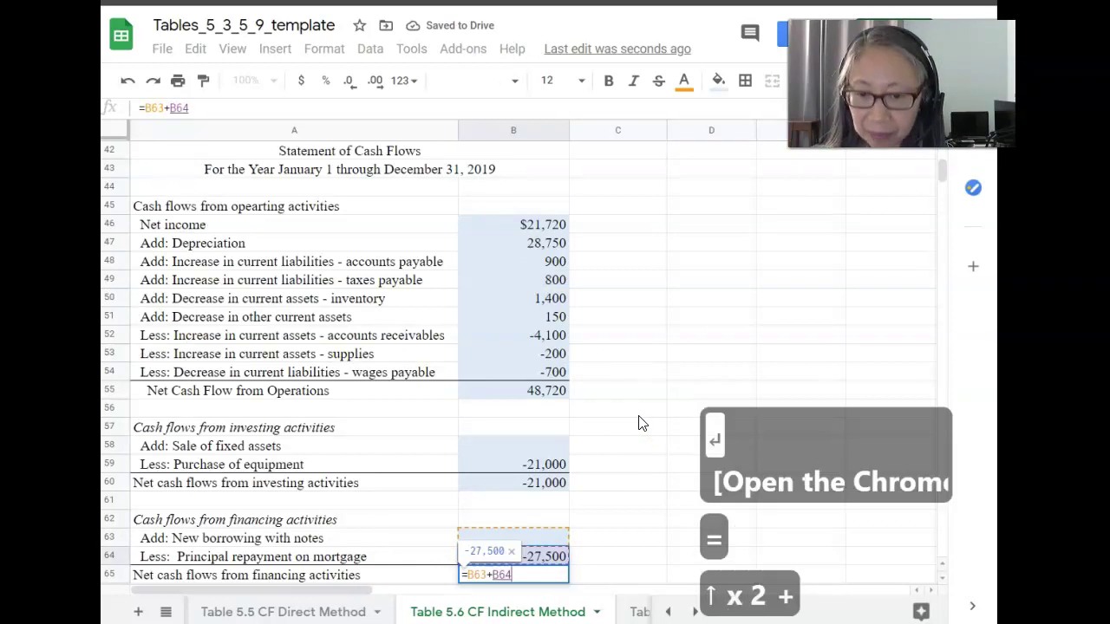
pyautogui.press('Return')
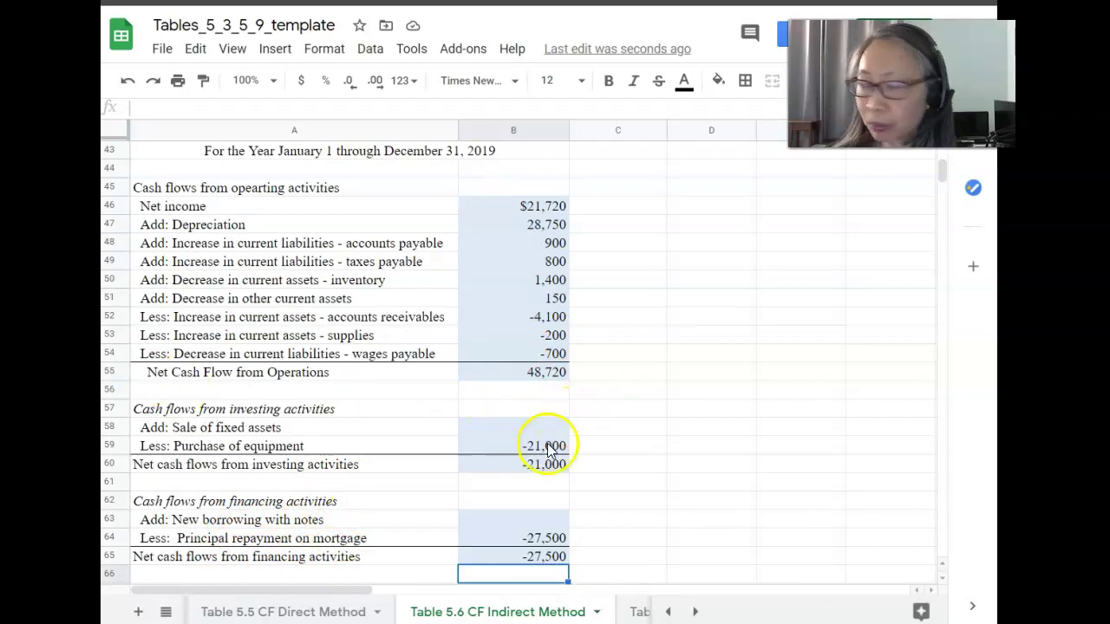
# - In B67, calculate Net Change in Cash by adding the operating, investing and financing net cash flows, =B55+B60+B65
pyautogui.scroll(-2, 546, 450)
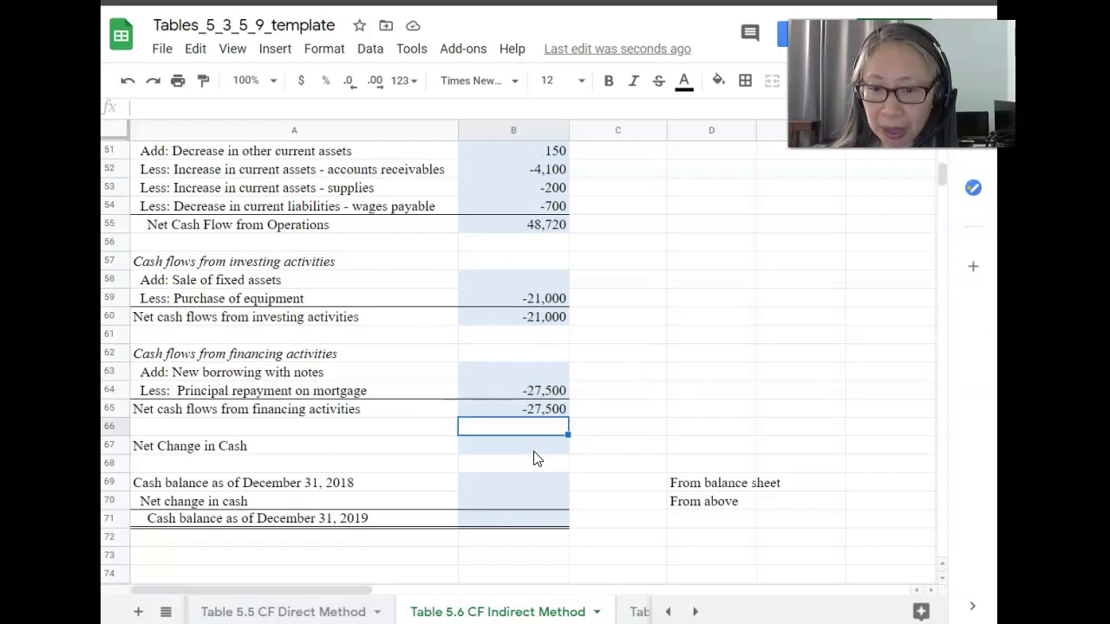
pyautogui.click(492, 447)
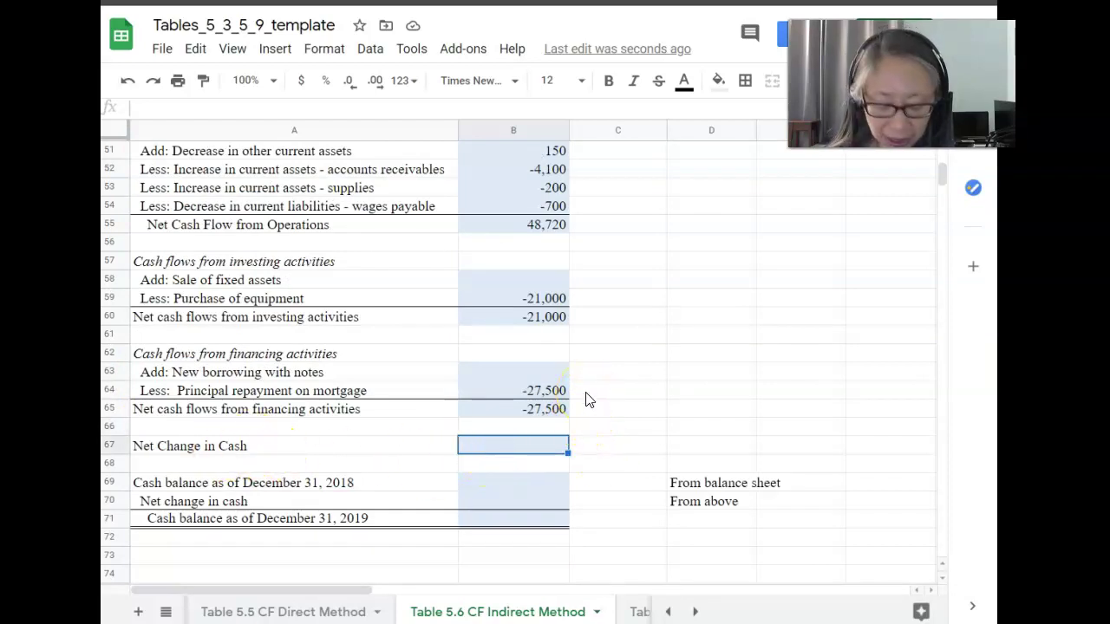
pyautogui.write('=')
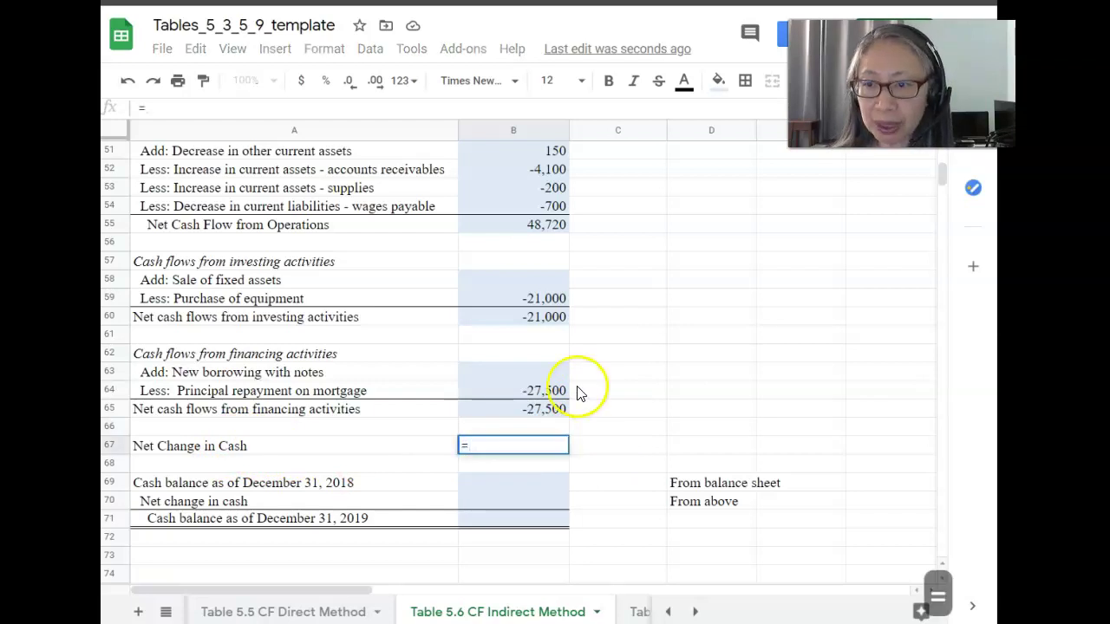
pyautogui.click(502, 227)
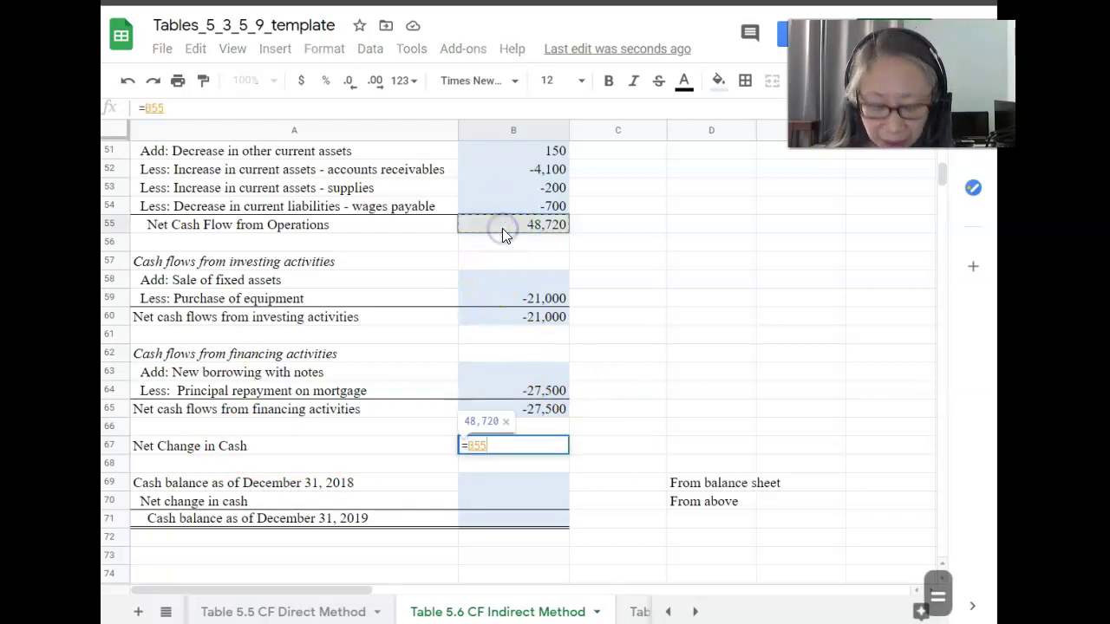
pyautogui.write('+')
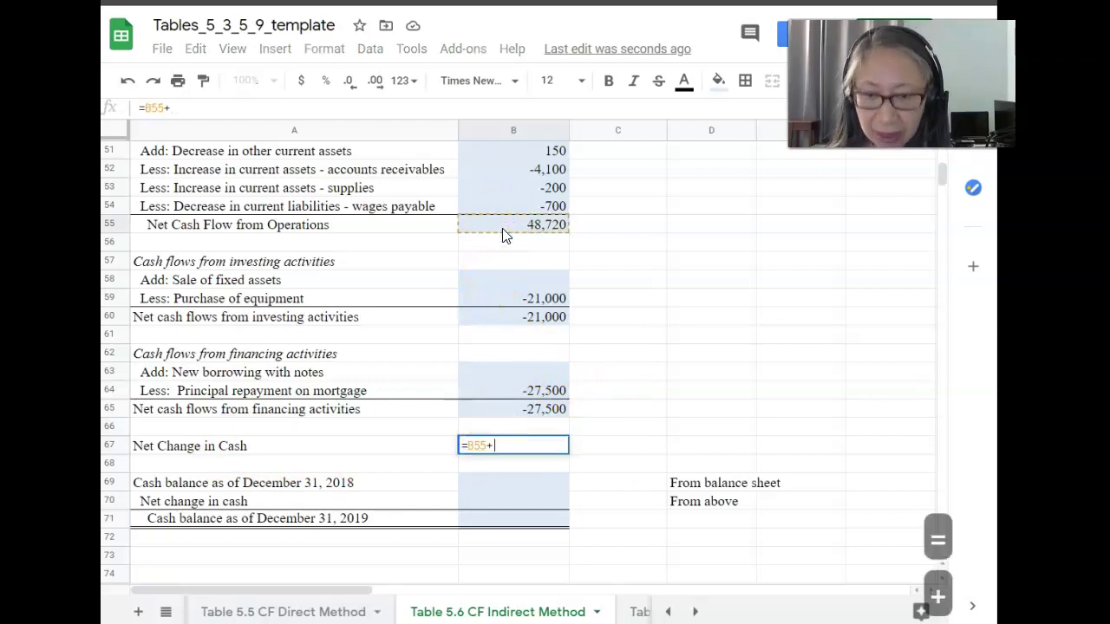
pyautogui.click(494, 317)
pyautogui.write('+')
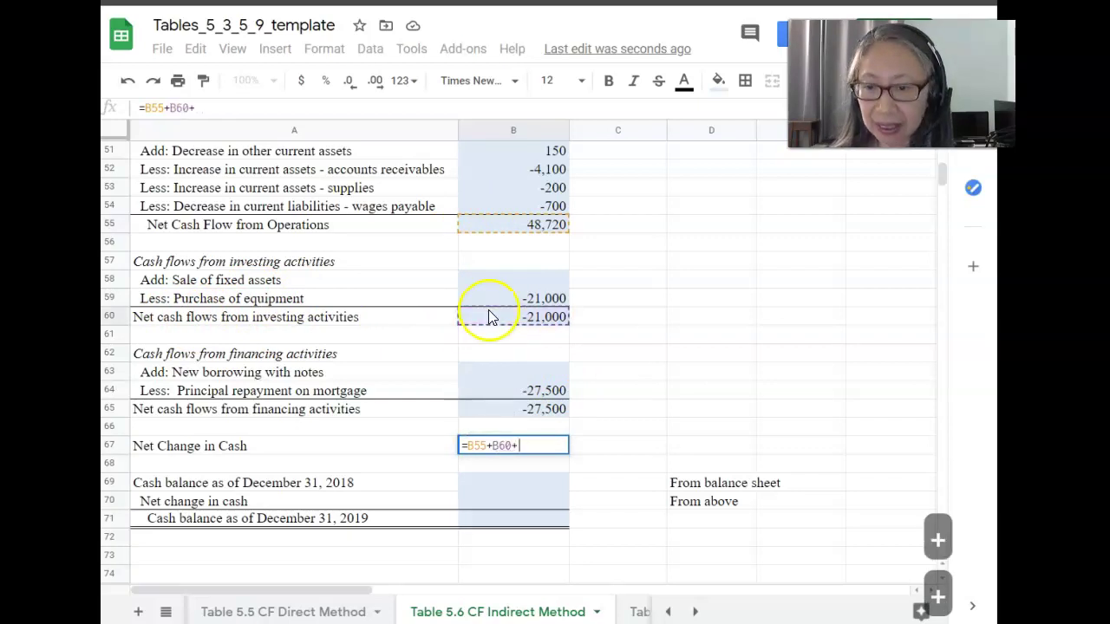
pyautogui.click(487, 409)
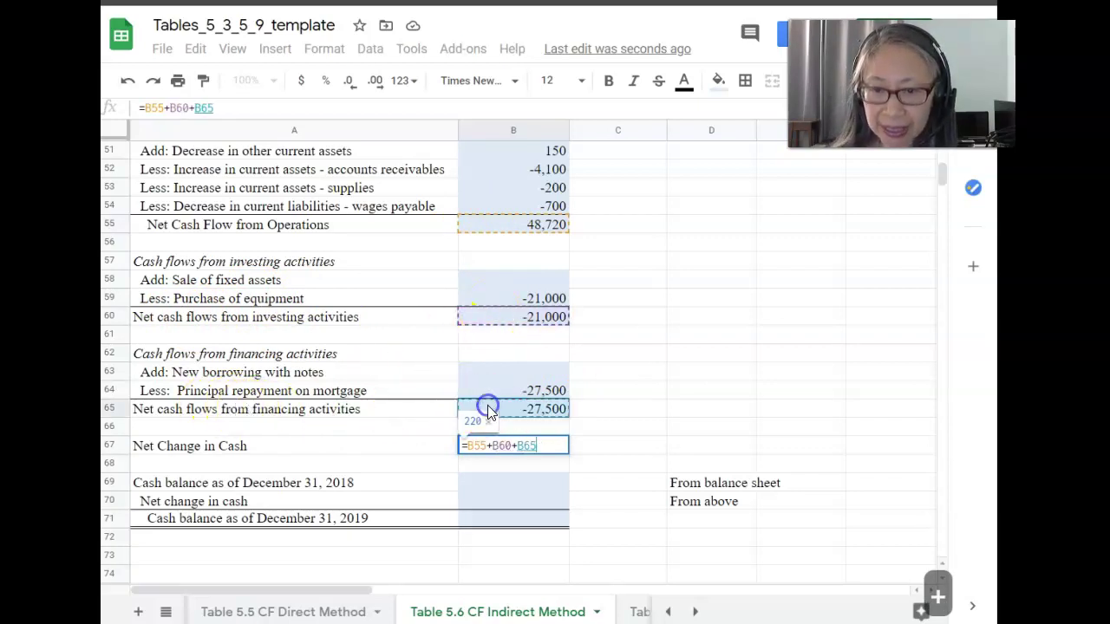
pyautogui.press('Return')
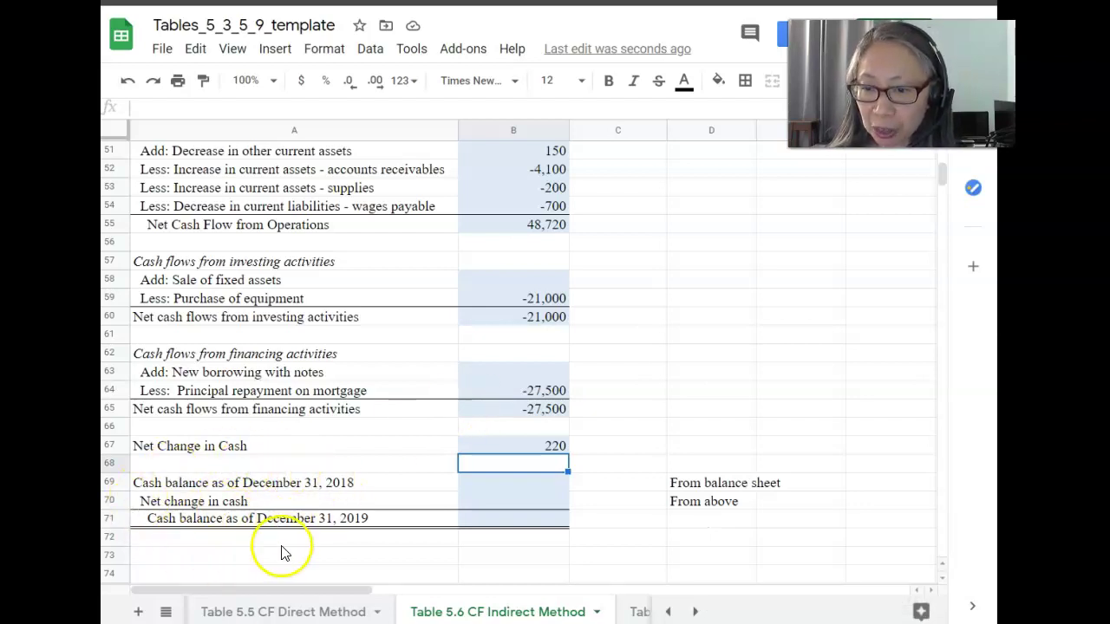
# - In B69, link the December 31, 2018 cash balance to Cash on the balance sheet, ='Table 5.3 Balance Sheet'!C9
pyautogui.click(507, 481)
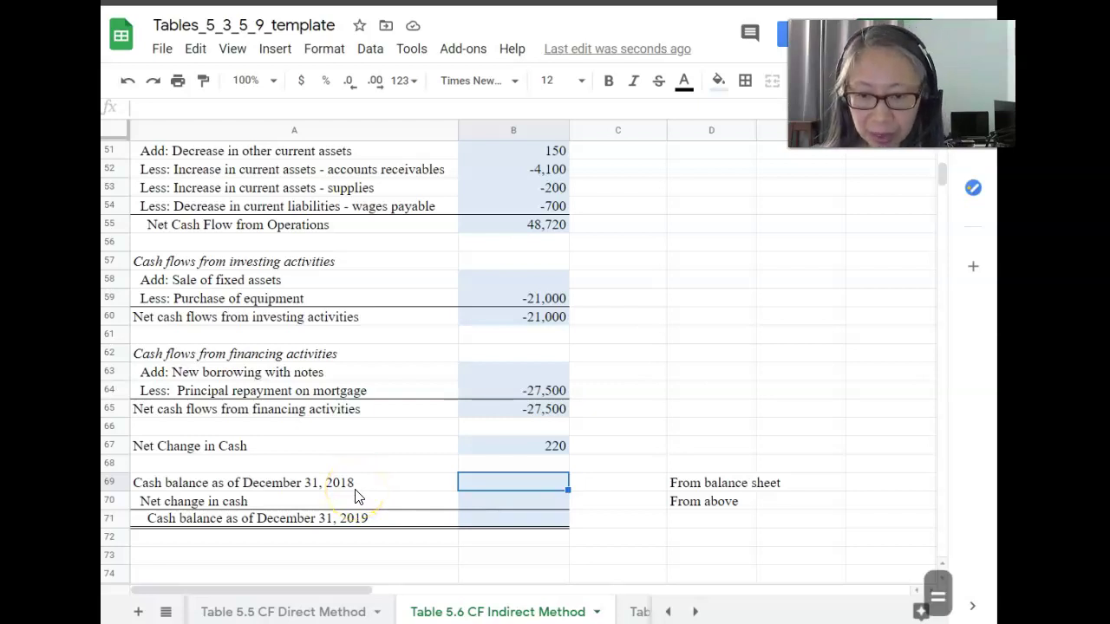
pyautogui.write('=')
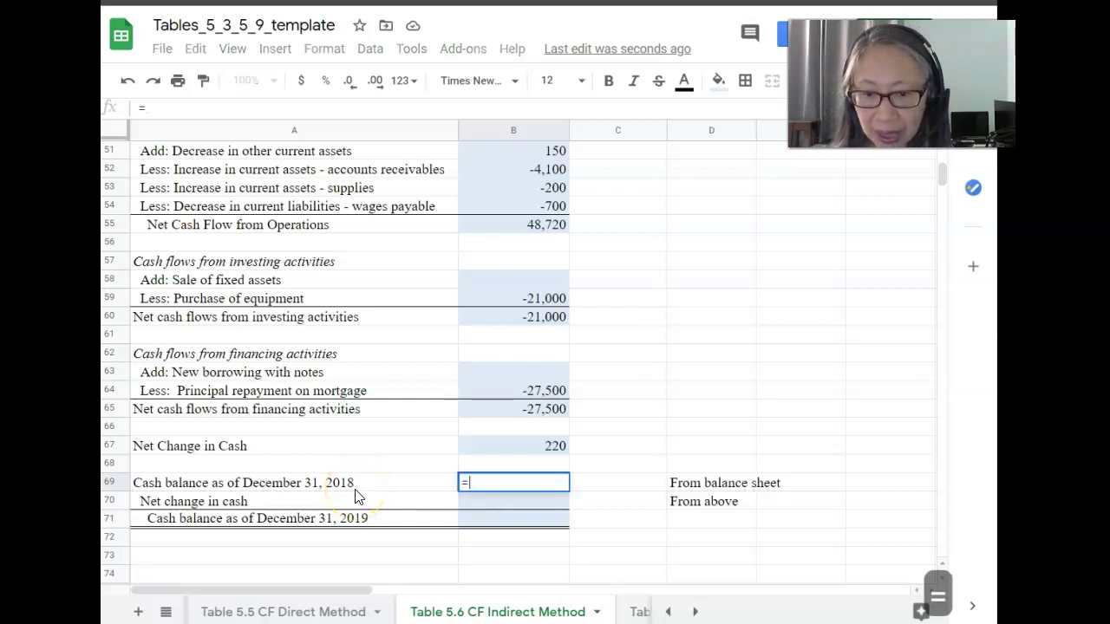
pyautogui.click(671, 613)
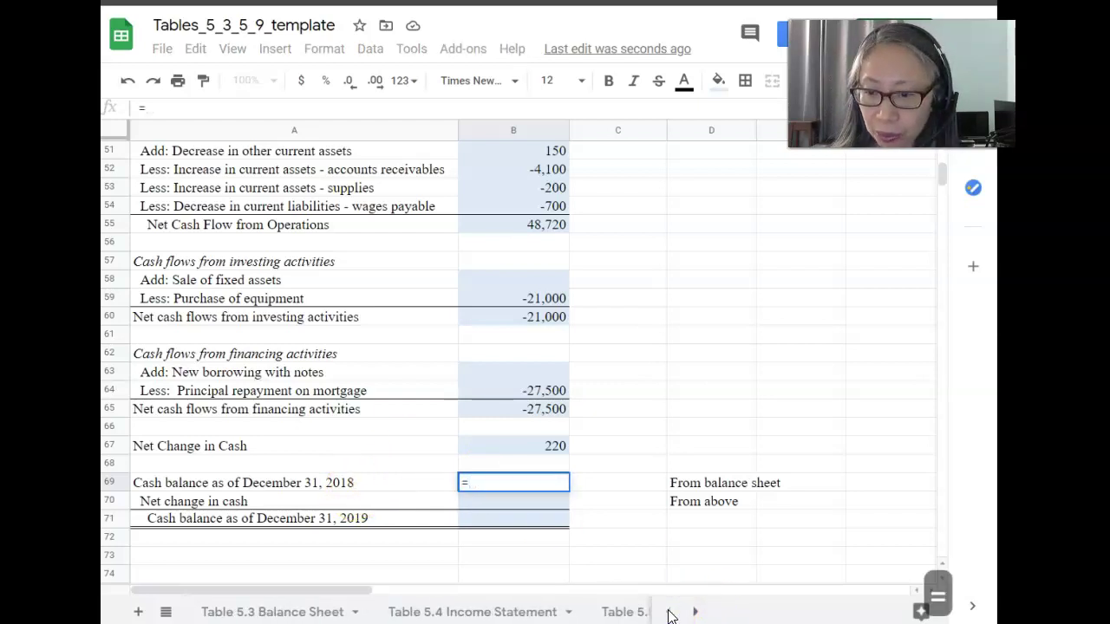
pyautogui.click(260, 613)
pyautogui.scroll(-1, 360, 520)
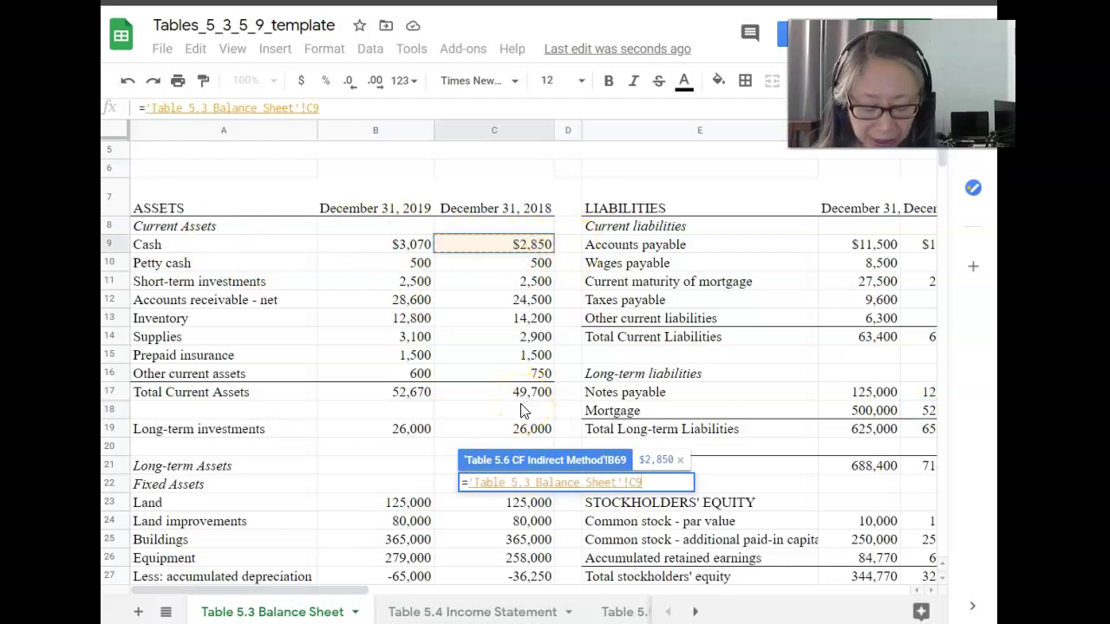
pyautogui.press('Return')
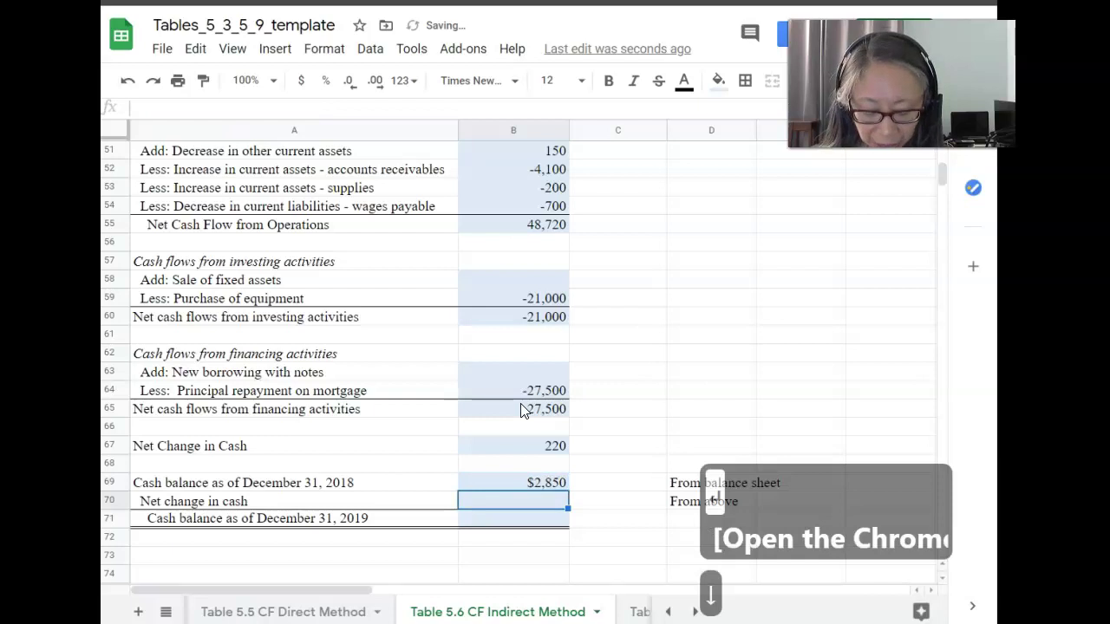
# - In B70, link the net change in cash to the Net Change in Cash line above, =B67
pyautogui.write('=')
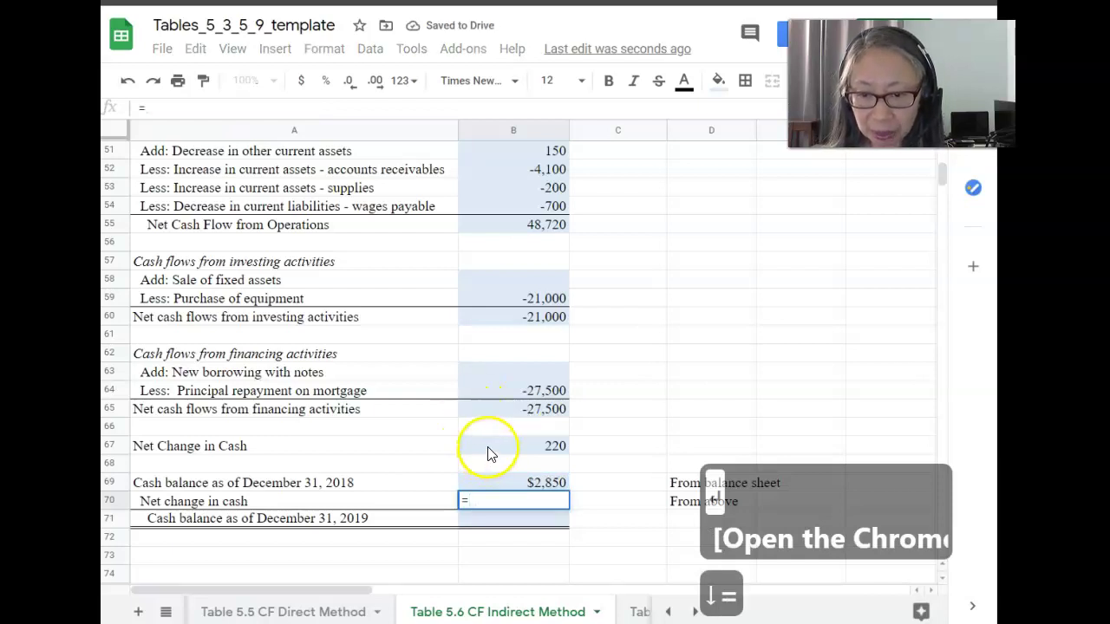
pyautogui.click(488, 453)
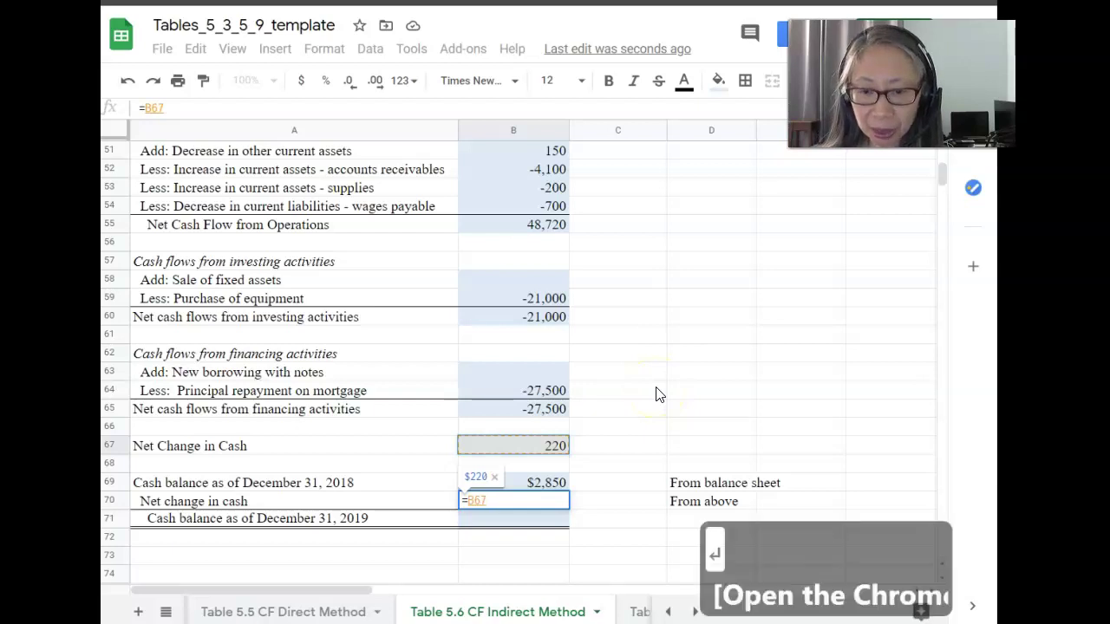
pyautogui.press('Return')
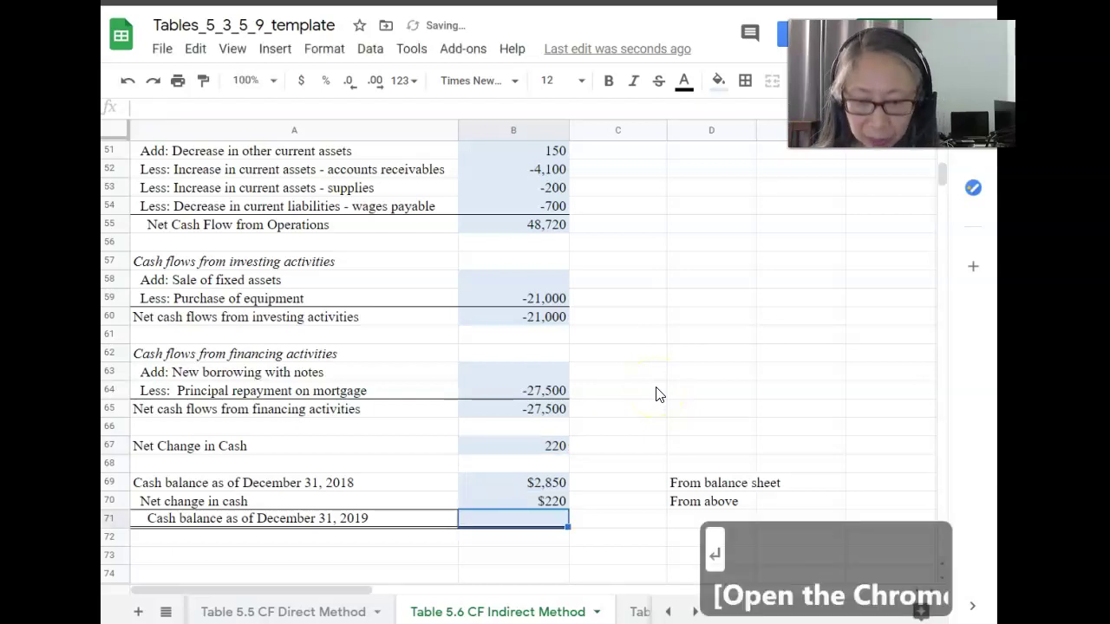
# - In B71, calculate the December 31, 2019 cash balance by adding the opening balance and net change, =B69+B70
pyautogui.write('=')
pyautogui.press('Up')
pyautogui.press('Up')
pyautogui.write('+')
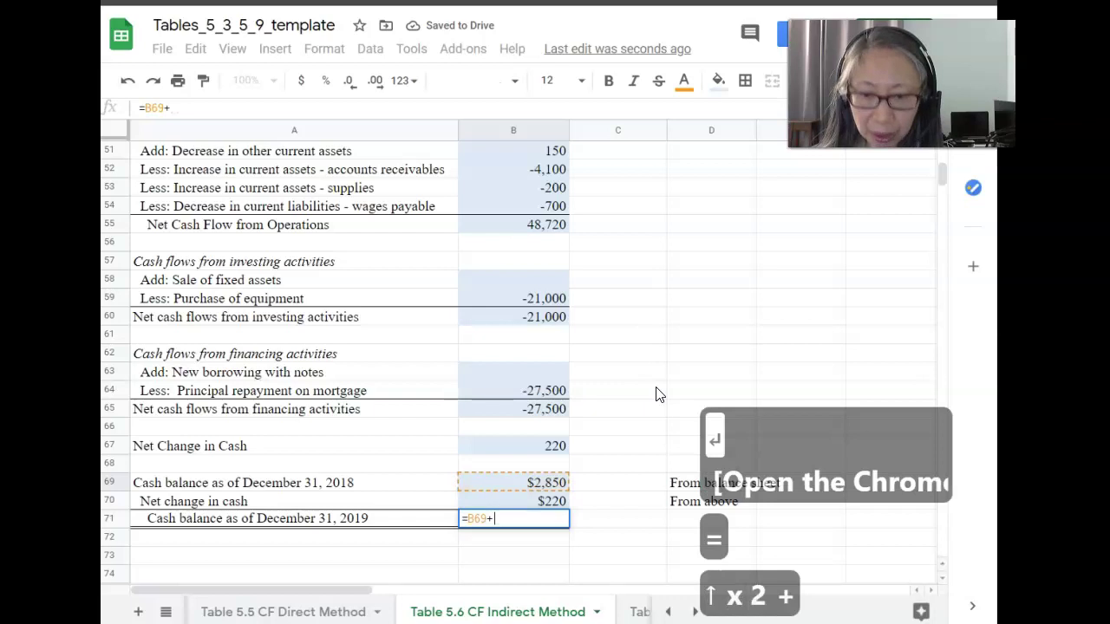
pyautogui.press('Up')
pyautogui.press('Return')
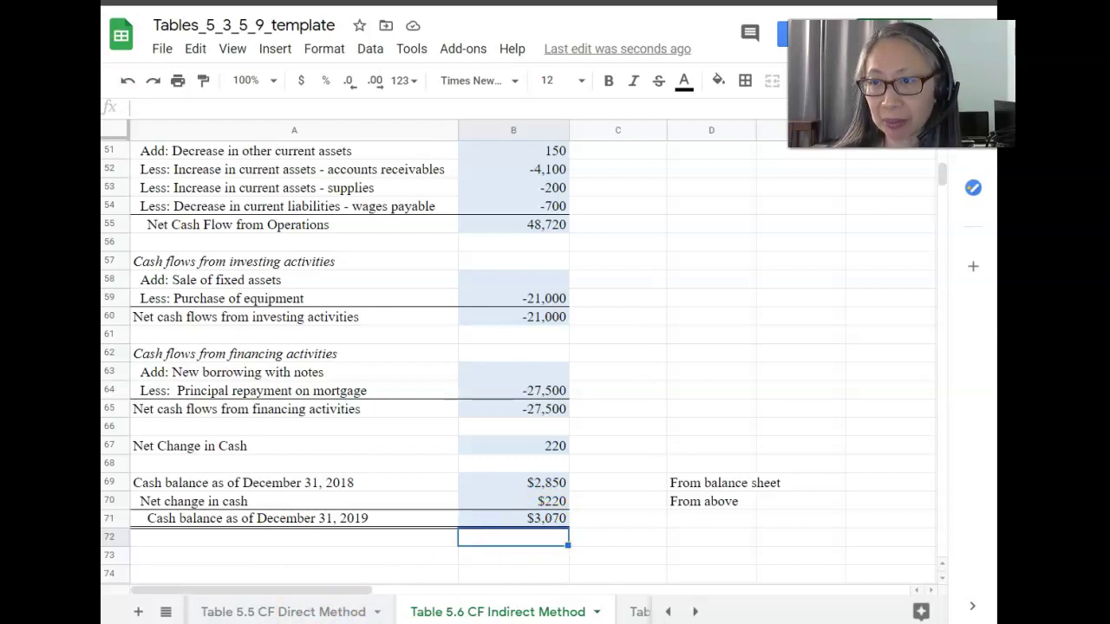
# - Compare the section totals and ending cash balance of the Table 5.5 direct-method and Table 5.6 indirect-method cash flow statements
pyautogui.click(308, 612)
pyautogui.click(466, 612)
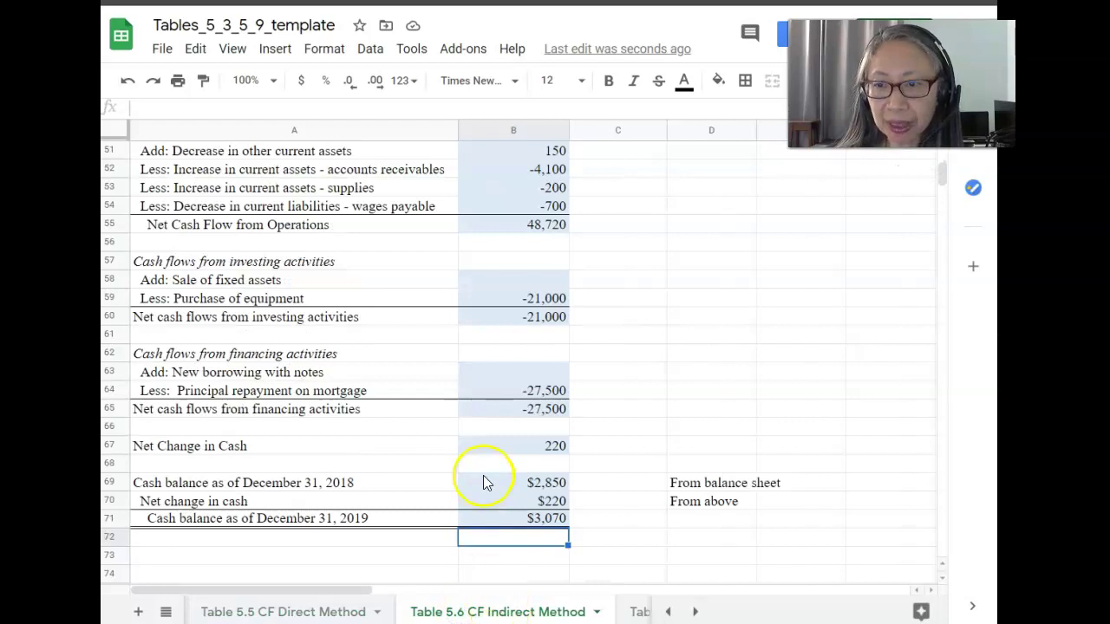
pyautogui.scroll(2, 484, 483)
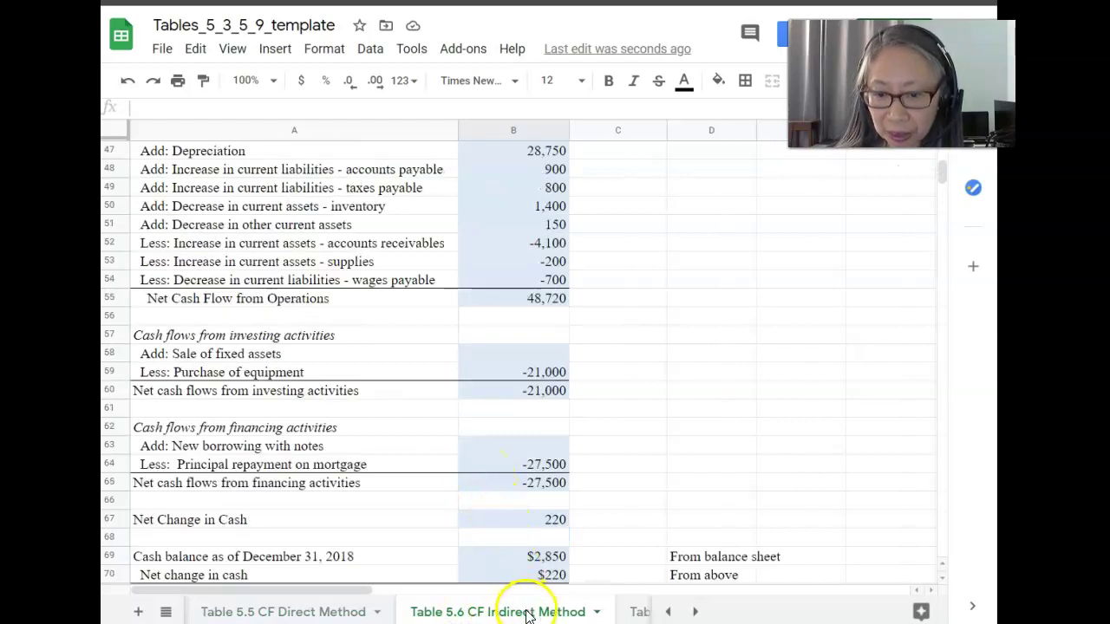
pyautogui.click(303, 612)
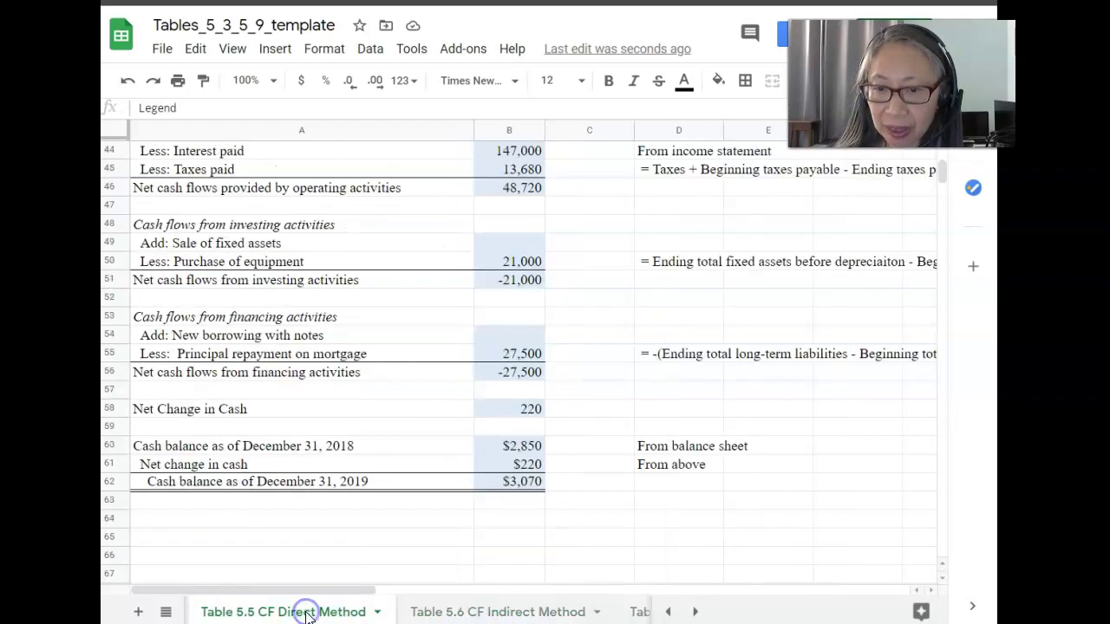
pyautogui.scroll(2, 386, 379)
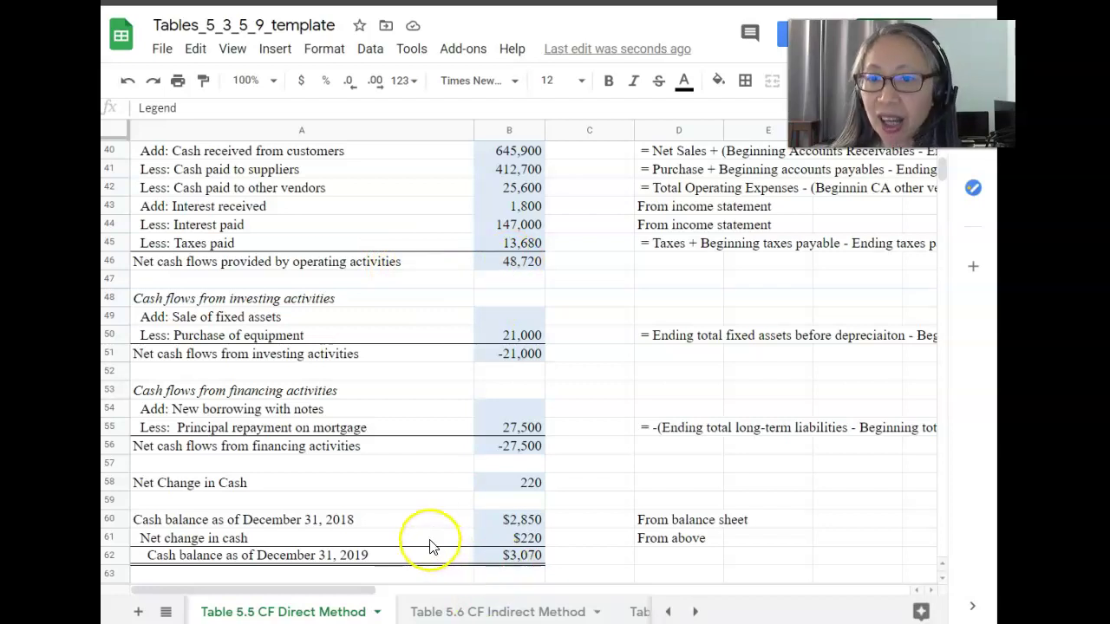
pyautogui.scroll(1, 432, 547)
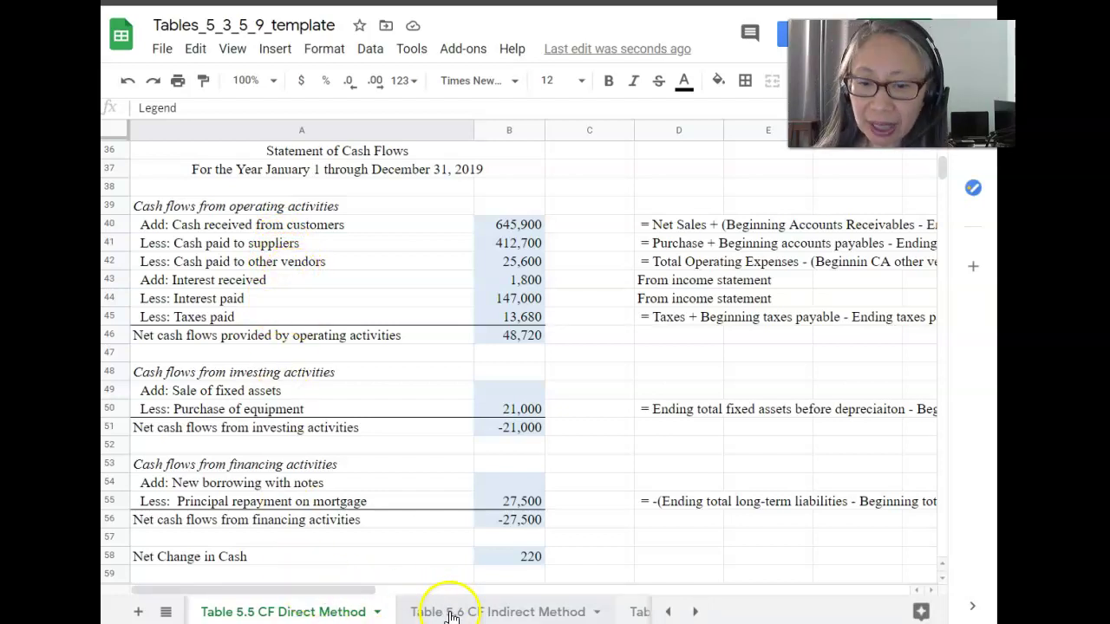
pyautogui.click(515, 613)
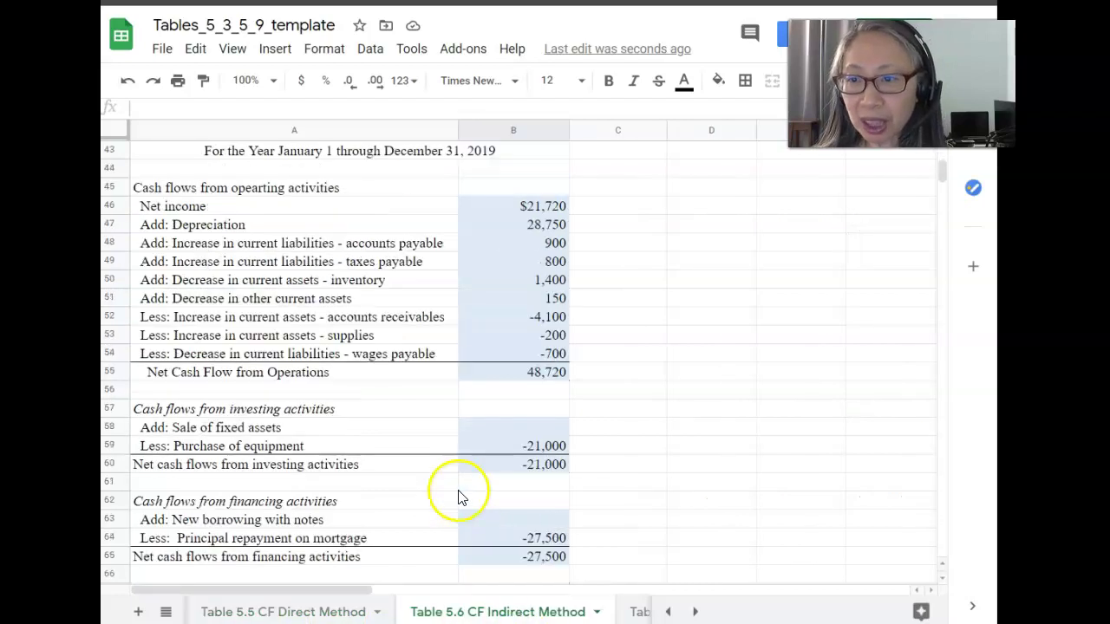